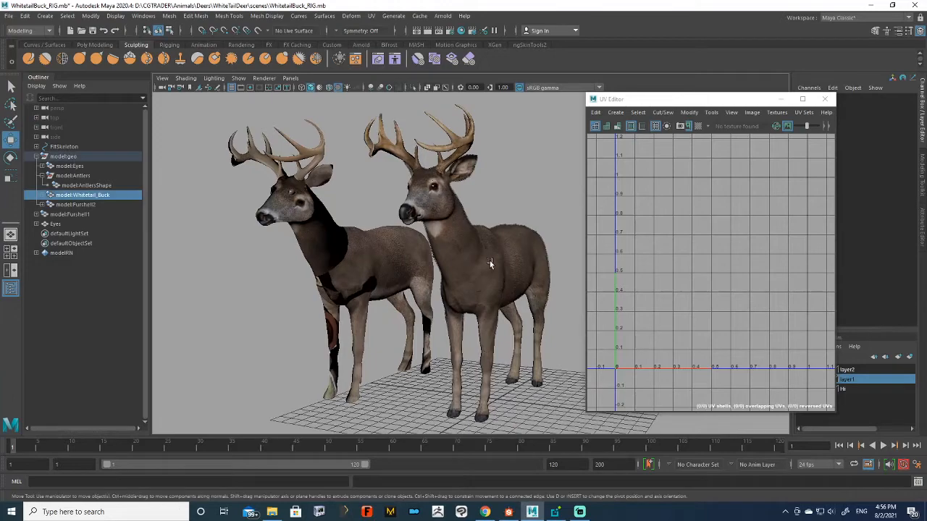
Step: Compare the UV layouts of the Whitetail_Buck body and the combined Eyes deer mesh by selecting each in turn
scroll(486, 194, down, 2)
scroll(501, 210, up, 2)
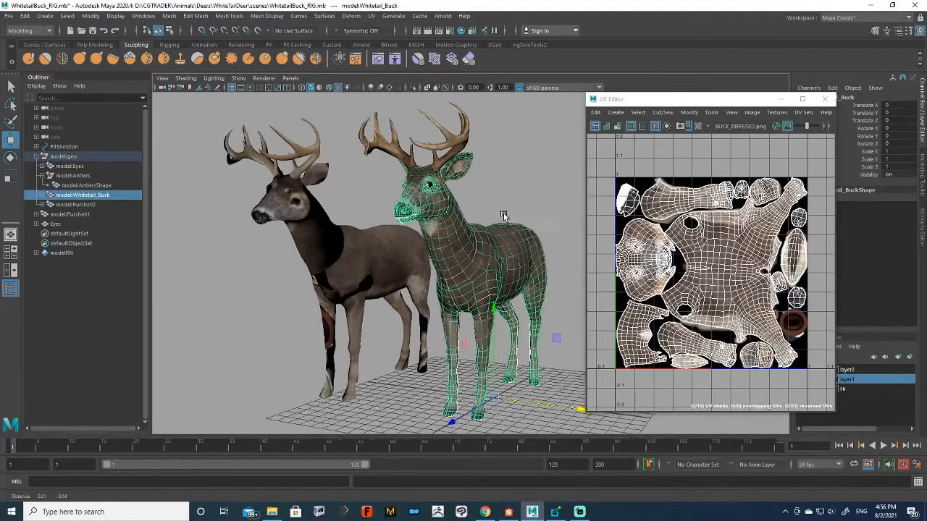
alt+middle_drag(533, 183, 522, 183)
click(357, 254)
click(686, 231)
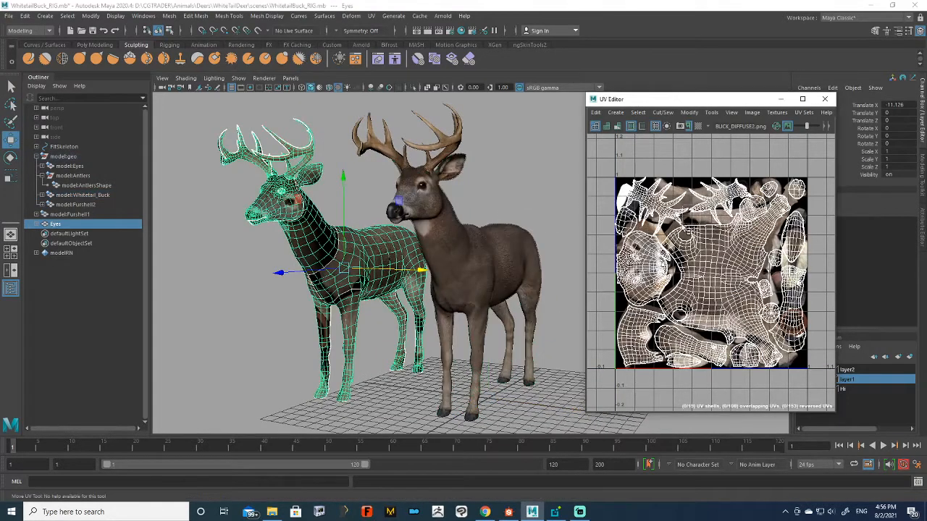
click(468, 241)
key(q)
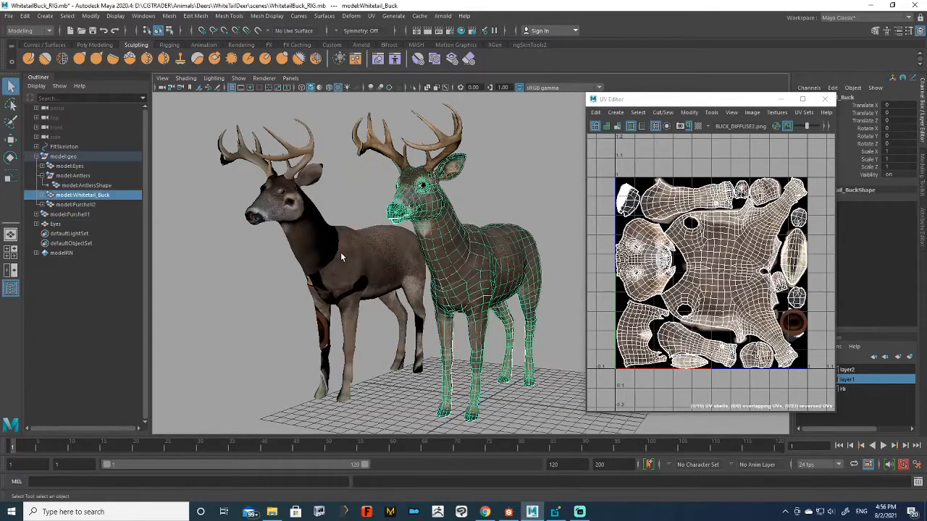
click(343, 258)
click(440, 262)
click(355, 248)
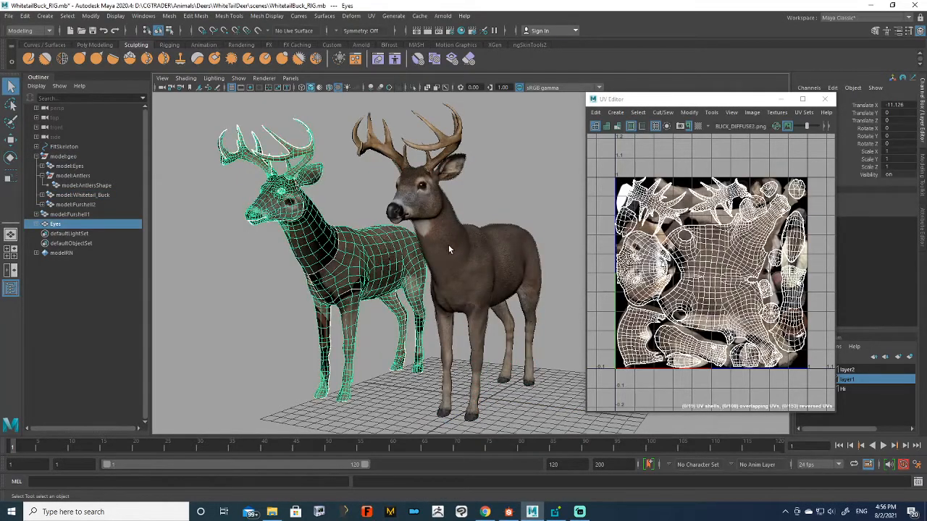
click(539, 213)
alt+drag(540, 213, 525, 198)
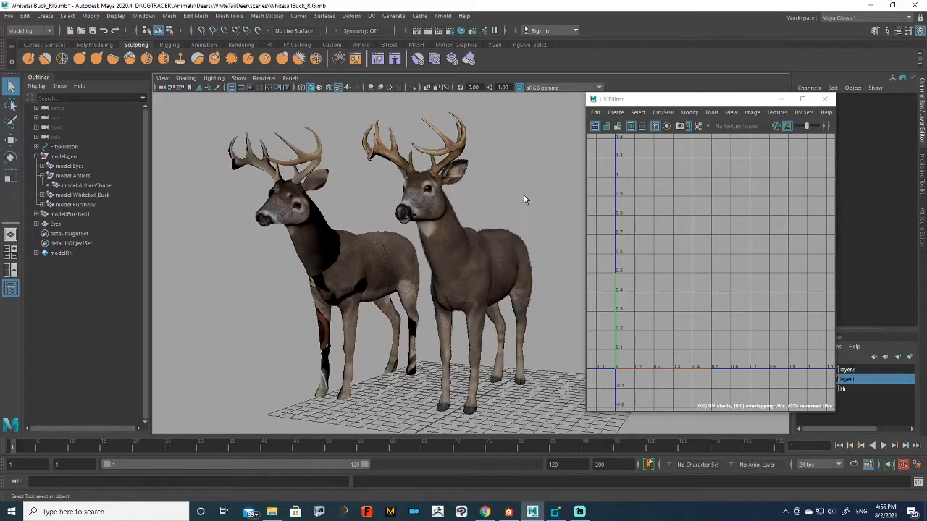
Step: Examine the UV layout and texture of the original buck's separate antlers in the UV Editor
click(315, 150)
click(454, 147)
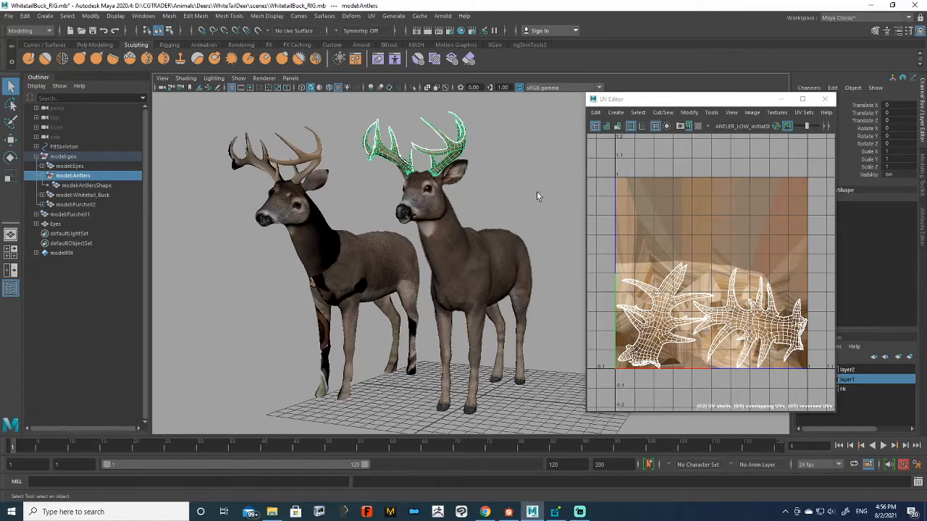
click(516, 264)
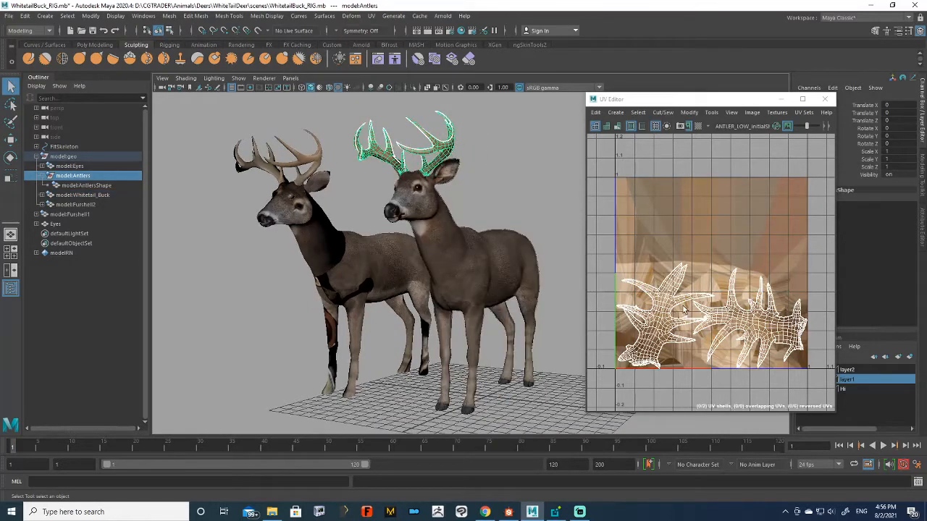
alt+middle_drag(452, 186, 444, 184)
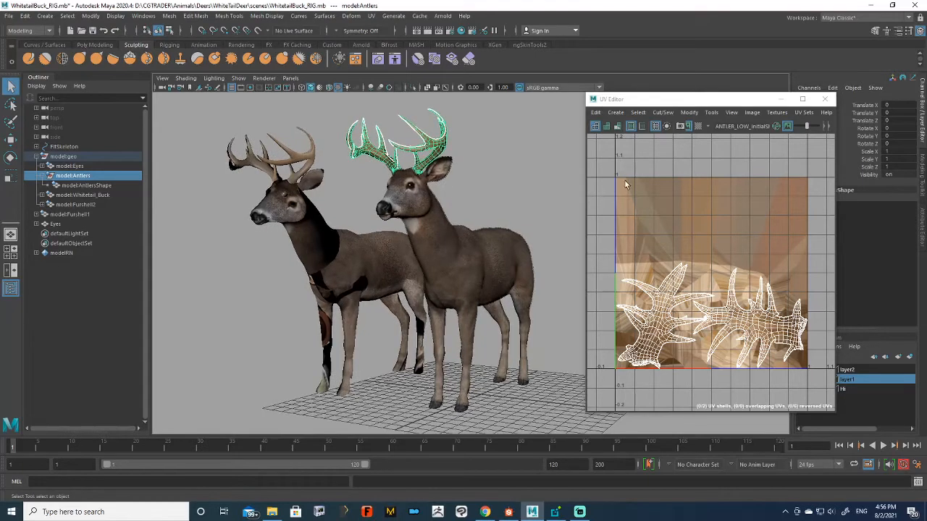
drag(614, 178, 808, 373)
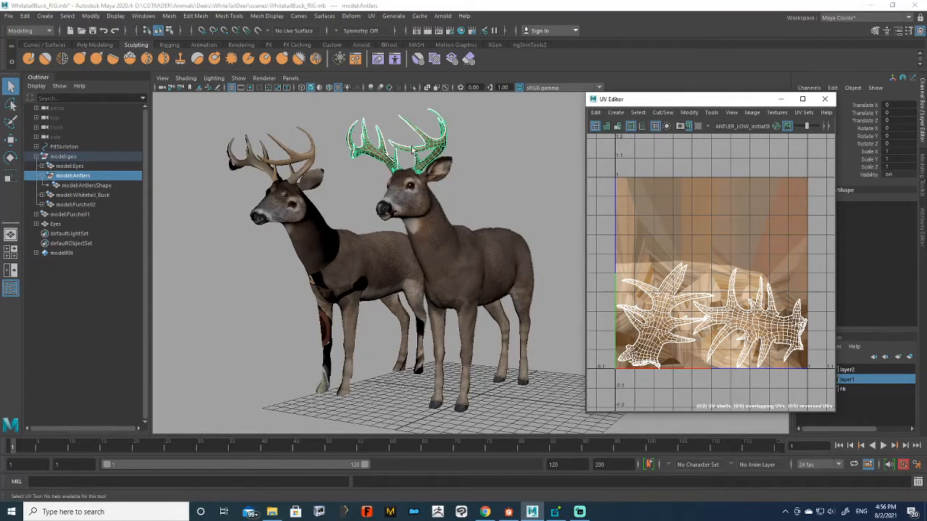
scroll(682, 312, up, 5)
scroll(673, 318, down, 3)
alt+middle_drag(666, 320, 693, 246)
scroll(760, 212, down, 4)
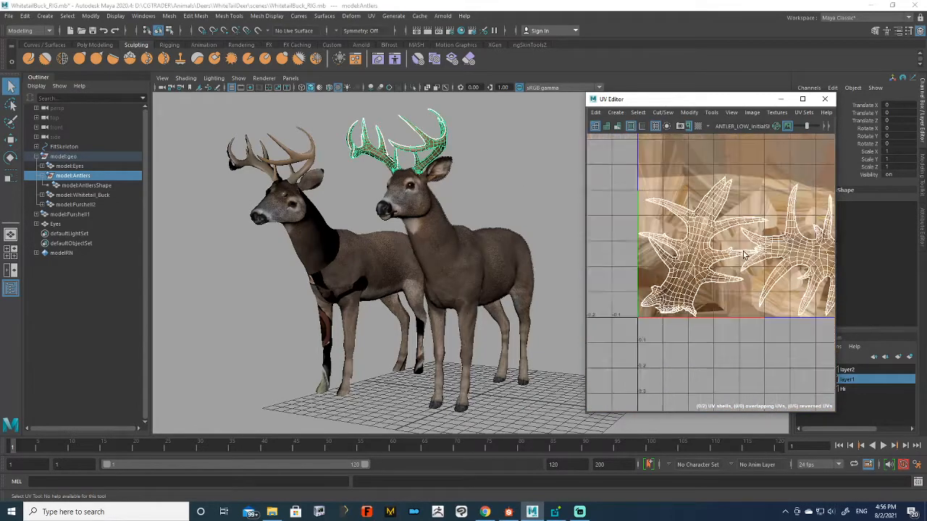
Step: Examine the UV layout of the Whitetail_Buck body over its diffuse texture
click(432, 225)
alt+middle_drag(780, 269, 790, 273)
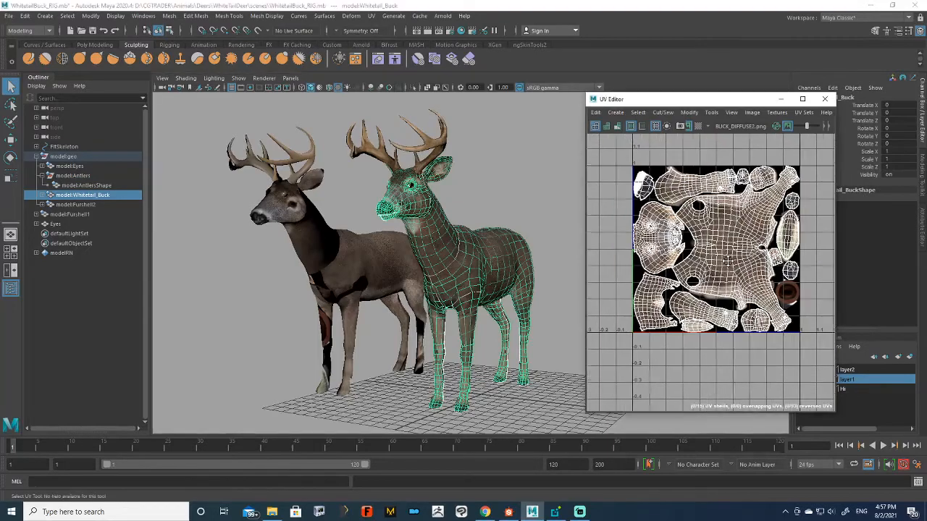
scroll(778, 250, up, 5)
alt+middle_drag(763, 228, 742, 250)
scroll(778, 262, down, 3)
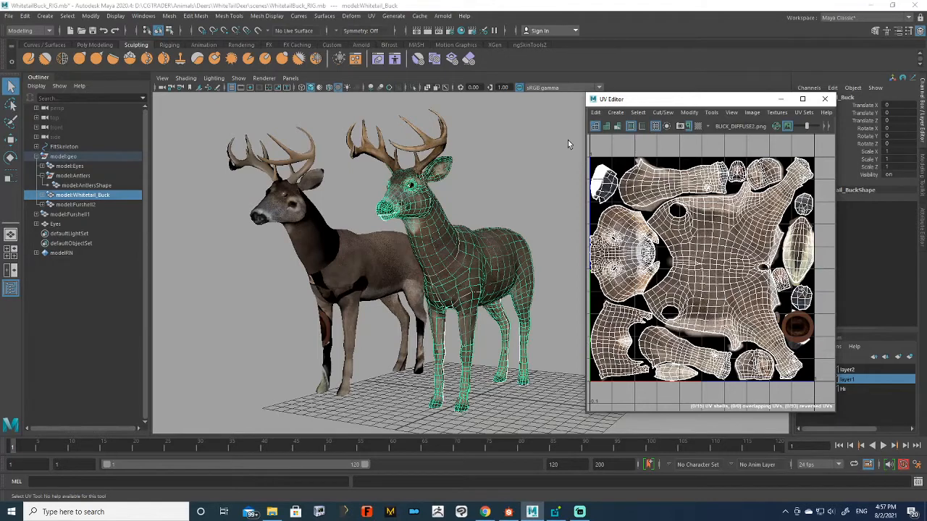
Step: Add the original buck's eyes and antlers to the body selection to inspect all their UVs together
shift+click(411, 185)
shift+click(359, 132)
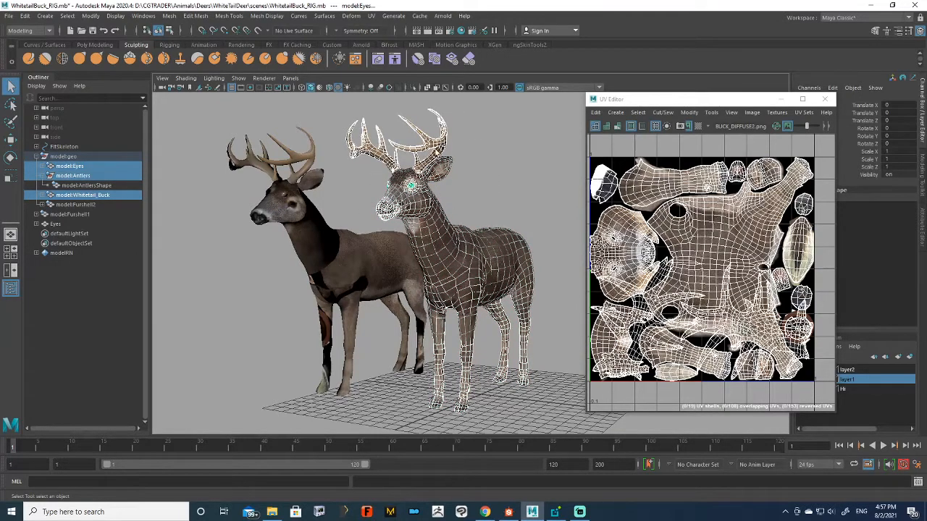
scroll(729, 263, down, 2)
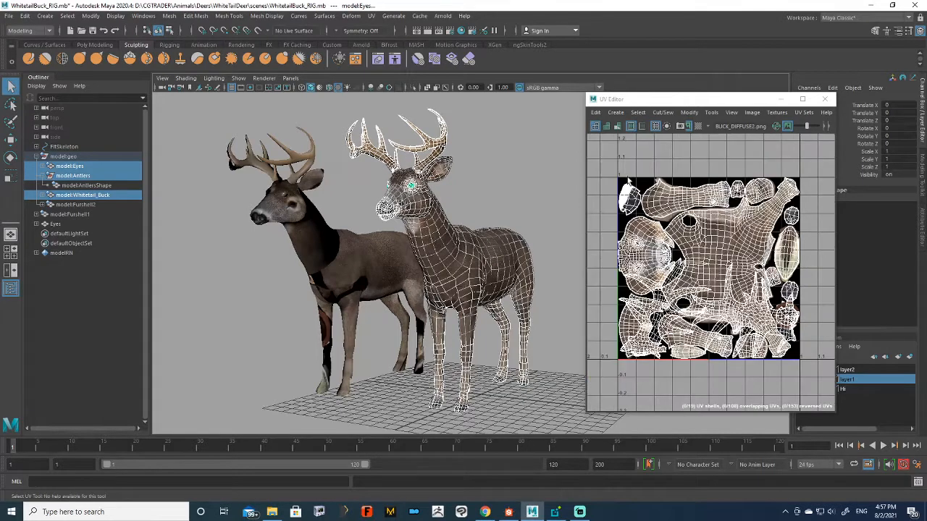
drag(615, 177, 800, 365)
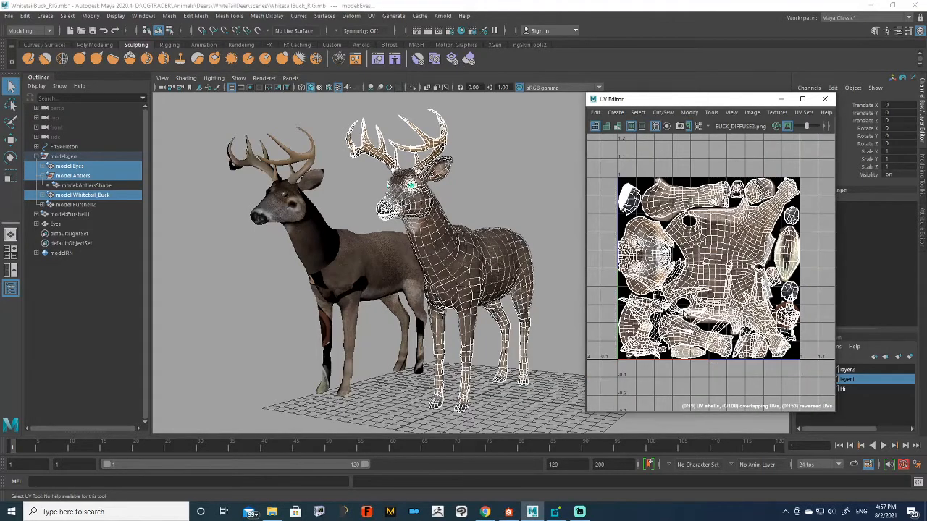
Step: Select the combined Eyes deer mesh and inspect its single UV layout
alt+drag(493, 171, 410, 241)
click(489, 171)
click(368, 248)
alt+right_drag(410, 241, 437, 228)
alt+middle_drag(706, 224, 708, 232)
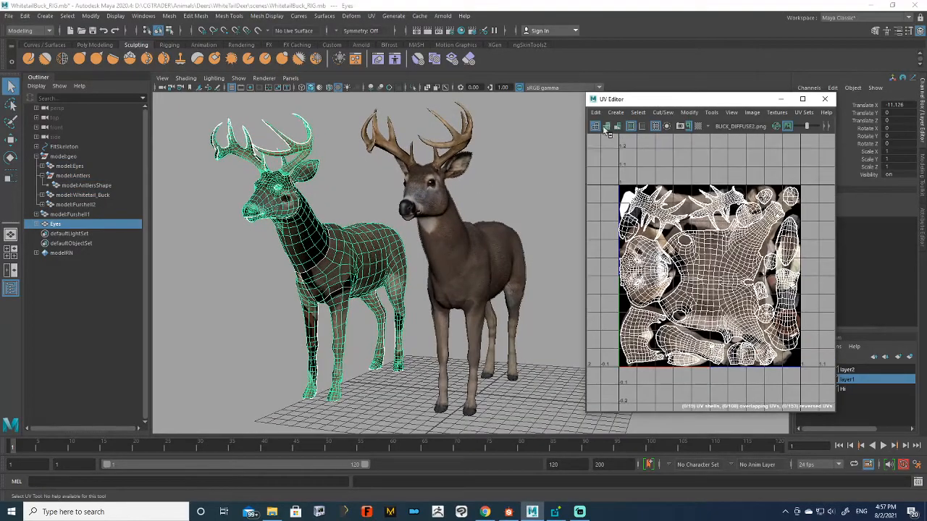
Step: Dim the texture image behind the combined deer mesh's UVs in the UV Editor
click(752, 112)
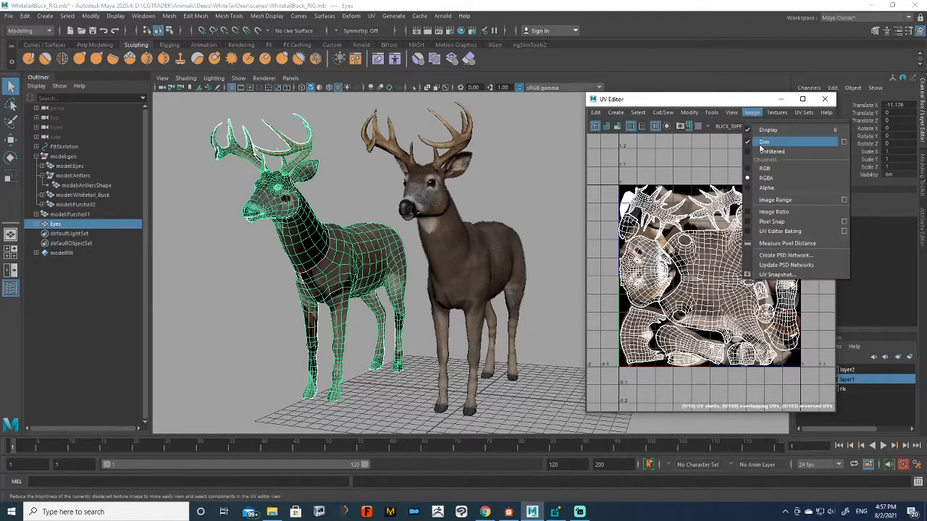
click(751, 110)
click(755, 114)
click(760, 139)
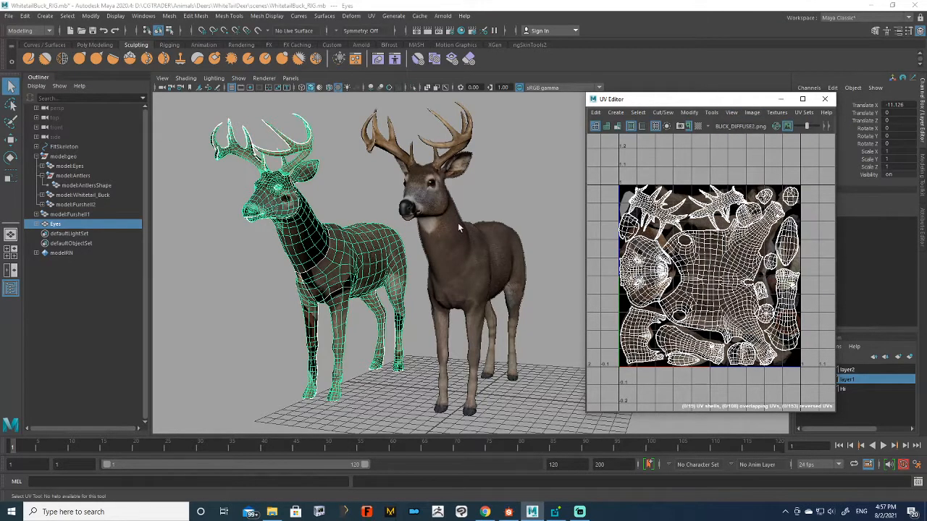
Step: Compare the UV layouts of both deer against the dimmed texture, ending on the combined mesh
click(465, 256)
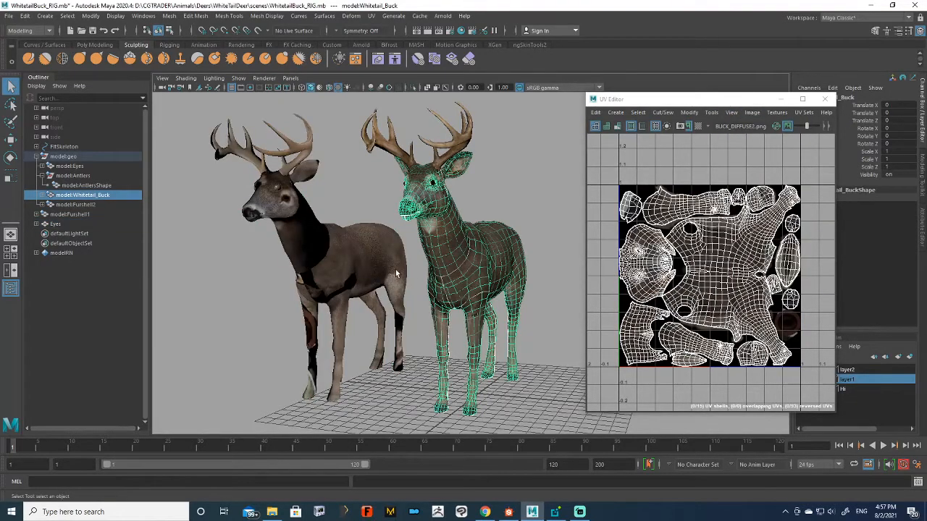
click(396, 274)
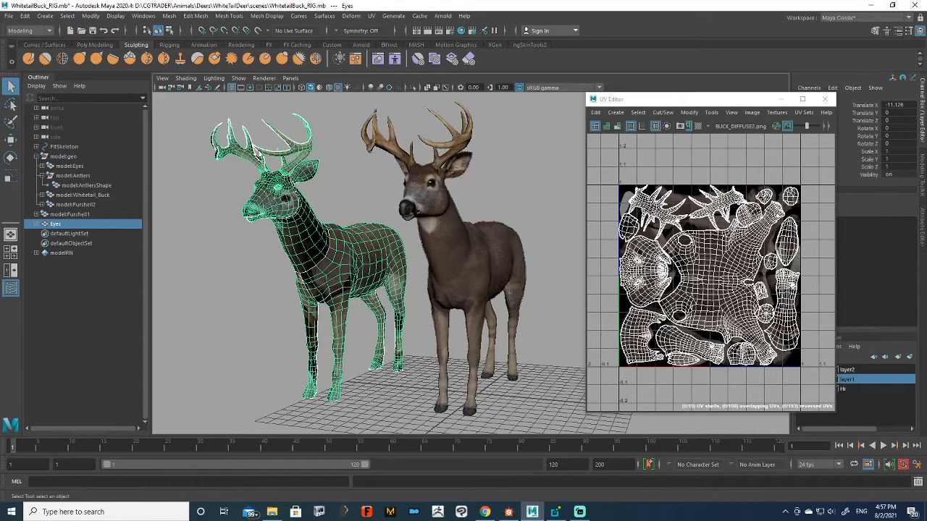
click(477, 260)
click(326, 246)
Step: Inspect the body UV shell of the combined deer mesh in UV shell selection mode, and return to object selection
right_drag(712, 265, 665, 248)
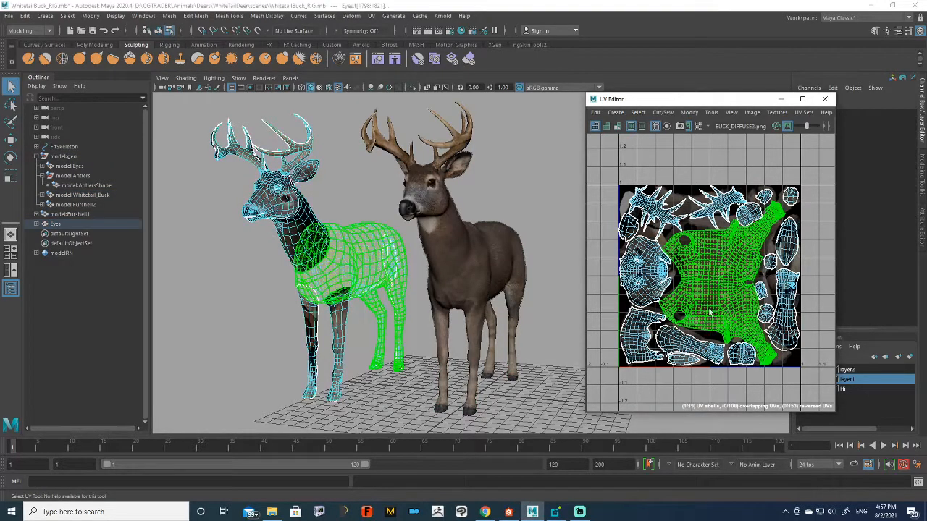
click(710, 312)
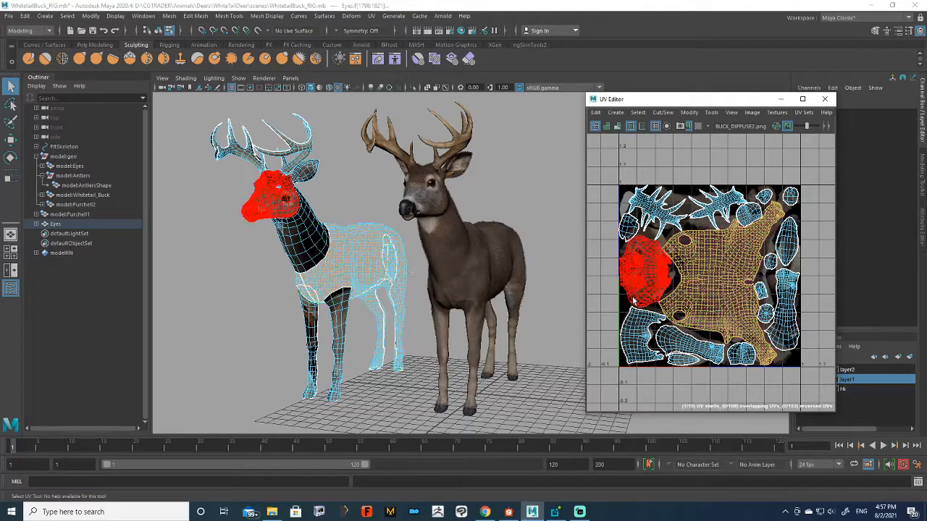
click(511, 252)
right_drag(456, 218, 491, 206)
click(418, 254)
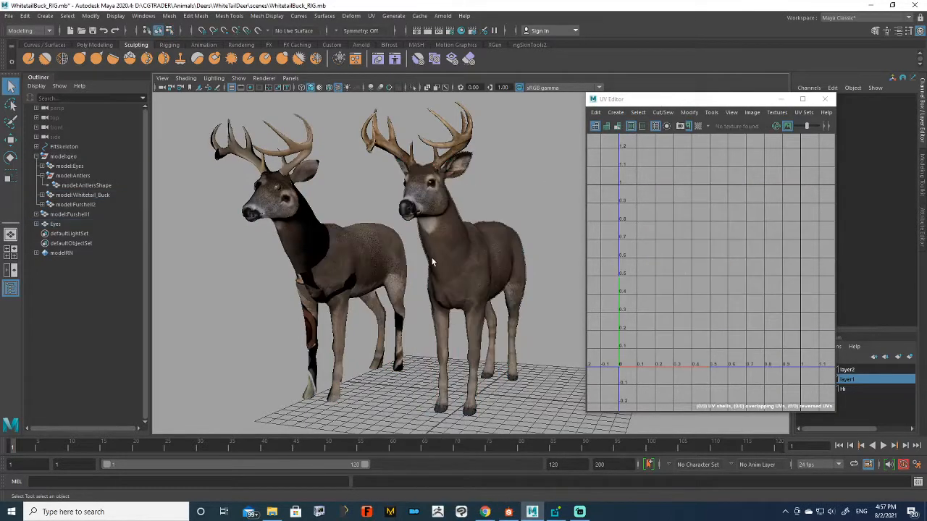
Step: Select the combined deer mesh and examine its head, antlers and body up close beside the original buck
click(435, 258)
click(311, 234)
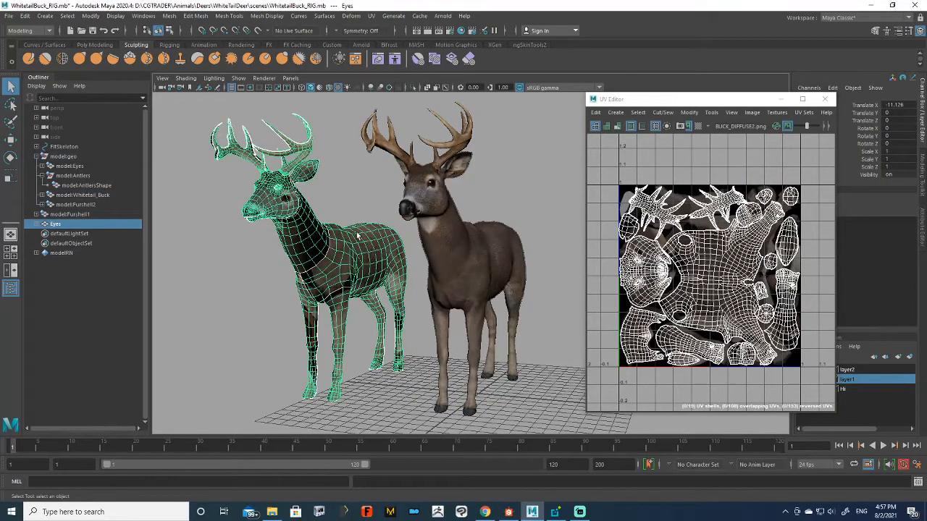
alt+drag(357, 235, 370, 161)
alt+middle_drag(371, 161, 371, 221)
alt+right_drag(372, 221, 433, 222)
alt+drag(355, 248, 288, 181)
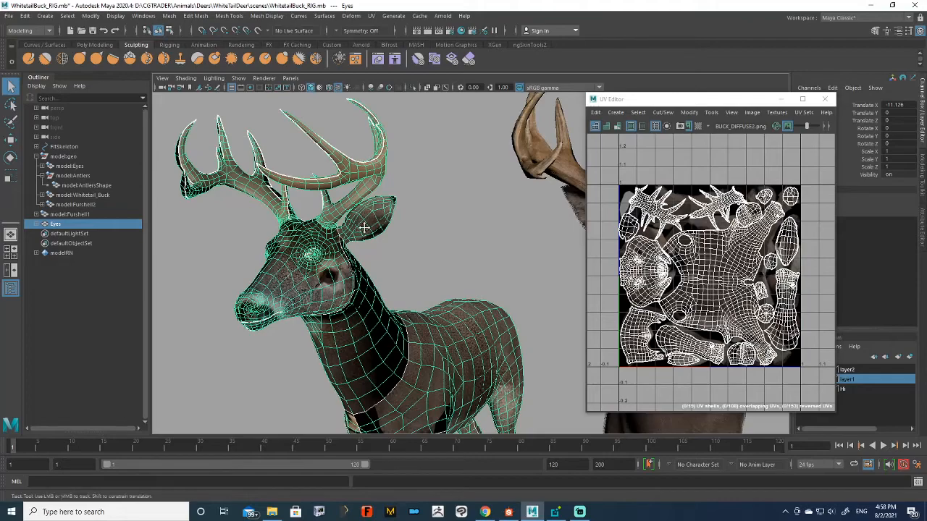
alt+drag(363, 225, 336, 203)
alt+right_drag(443, 327, 427, 337)
alt+middle_drag(427, 337, 437, 226)
alt+right_drag(440, 158, 427, 161)
alt+drag(427, 160, 422, 162)
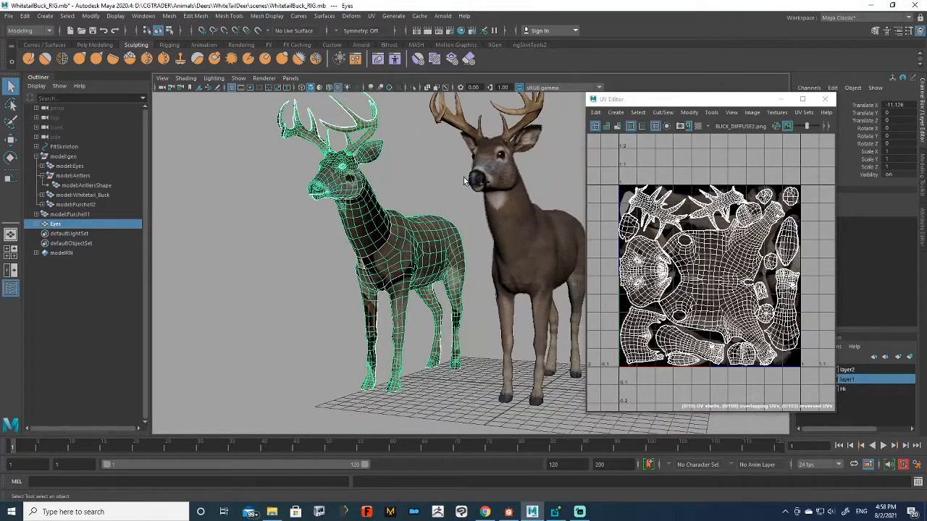
alt+right_drag(465, 178, 458, 170)
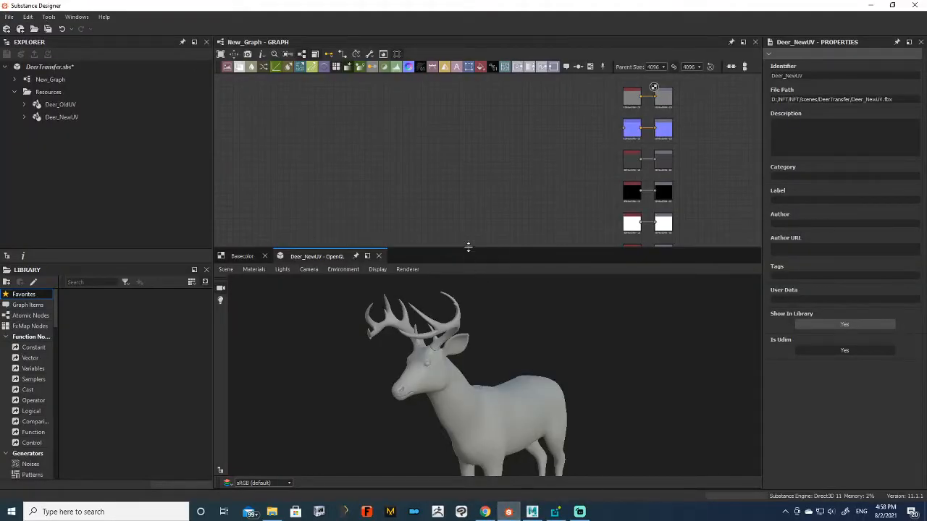
Step: In Substance Designer, enlarge the New_Graph view relative to the 3D view of Deer_NewUV
drag(468, 250, 470, 397)
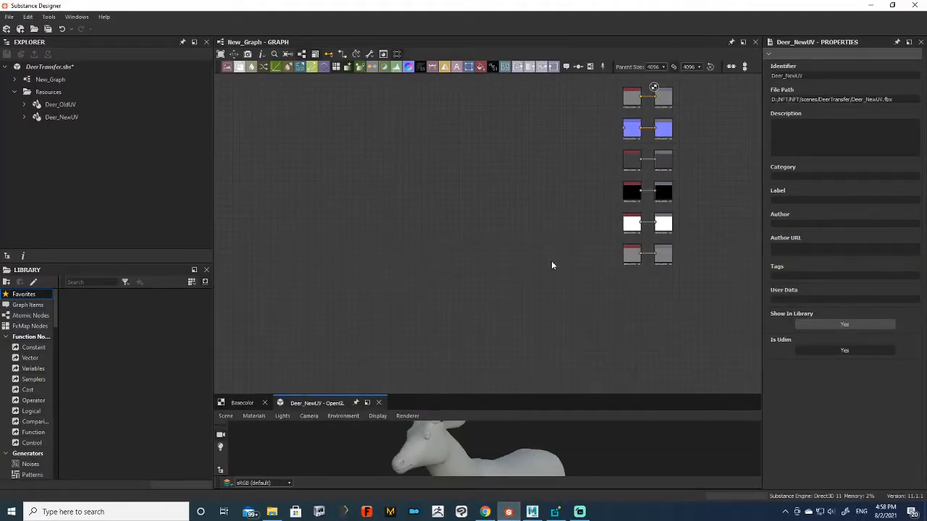
middle_drag(541, 187, 540, 189)
drag(416, 397, 424, 341)
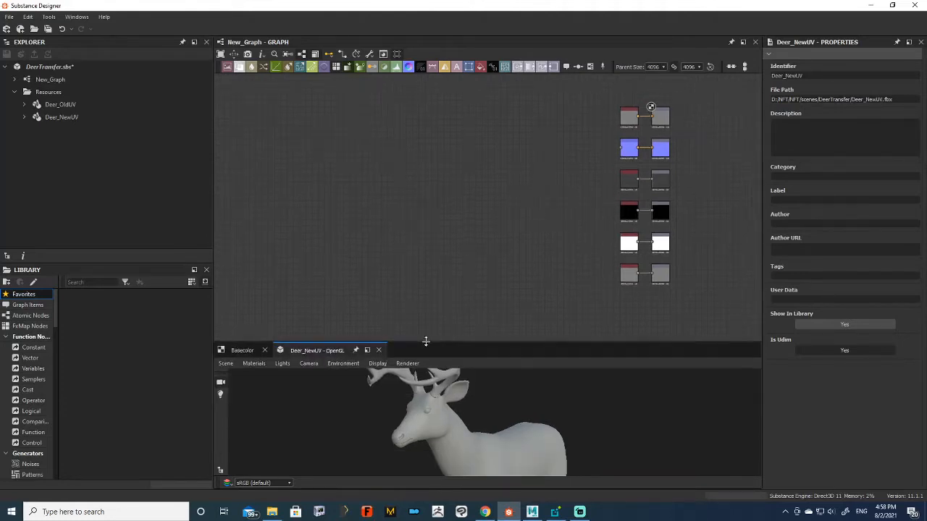
Step: Examine the default color, normal and other channel nodes and their connected outputs in New_Graph
scroll(507, 177, down, 3)
scroll(512, 121, up, 3)
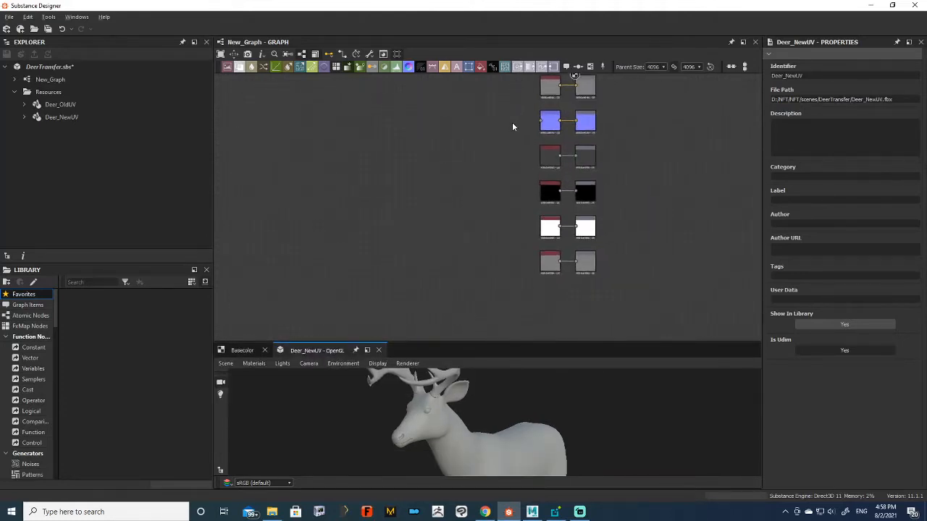
middle_drag(510, 116, 518, 155)
scroll(516, 179, down, 3)
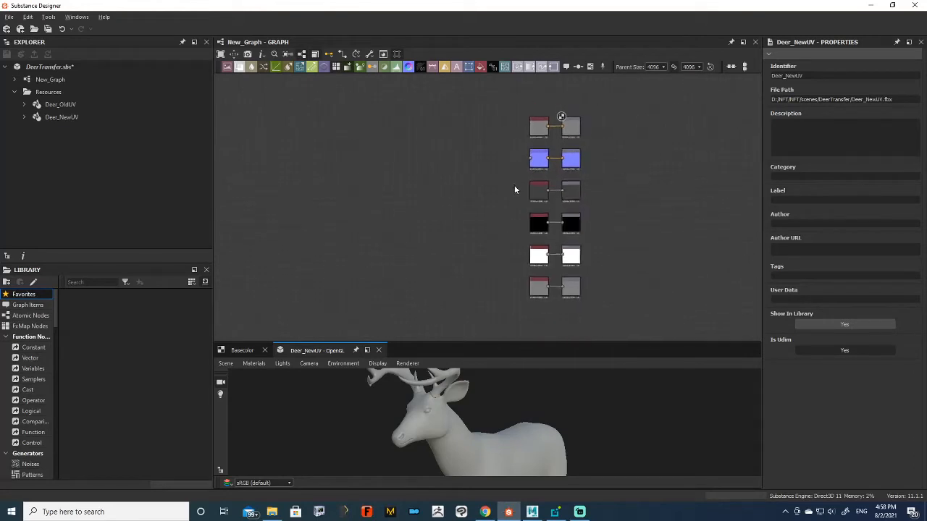
scroll(500, 166, up, 4)
scroll(498, 155, down, 1)
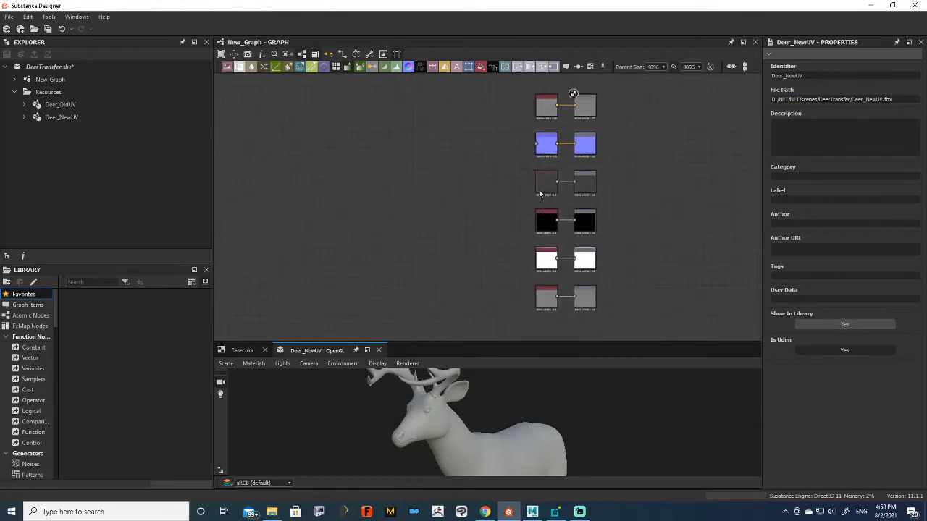
scroll(657, 250, up, 1)
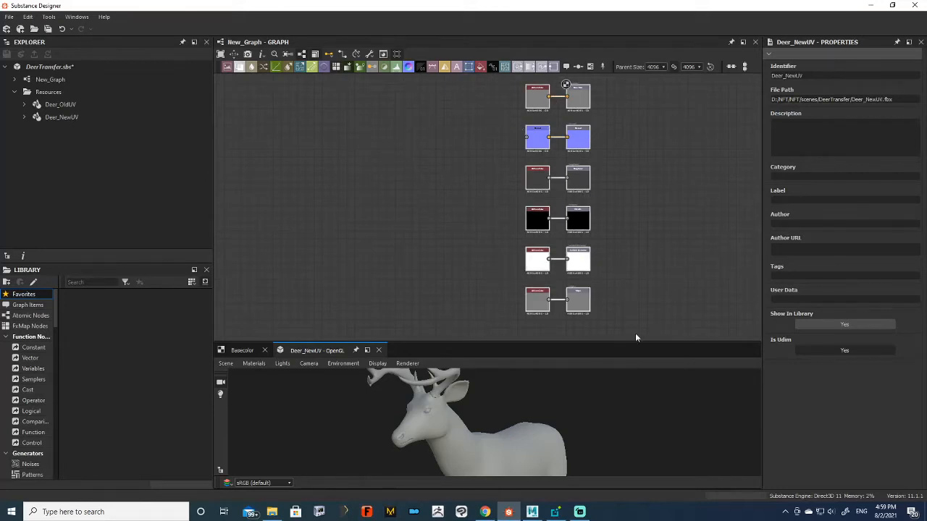
middle_drag(650, 256, 636, 262)
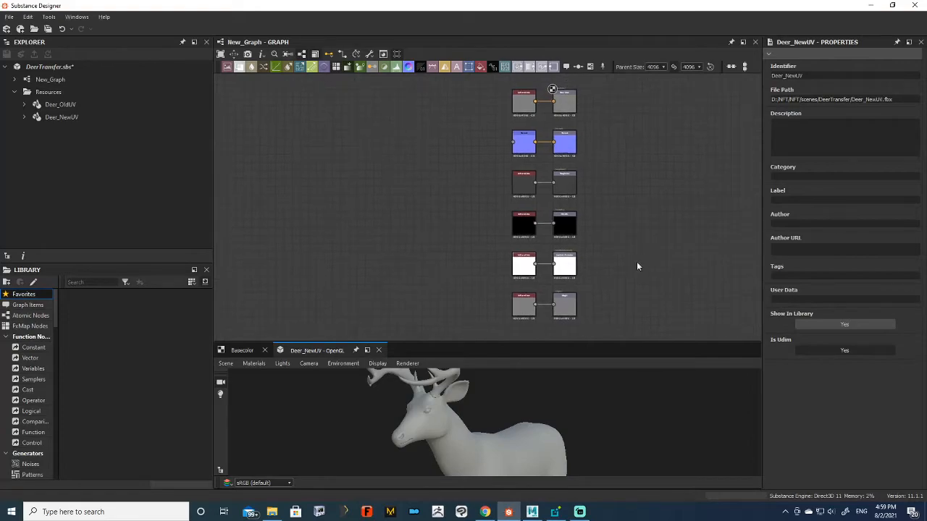
Step: Switch back to Maya and view the two deer models together
click(532, 511)
alt+drag(549, 209, 567, 241)
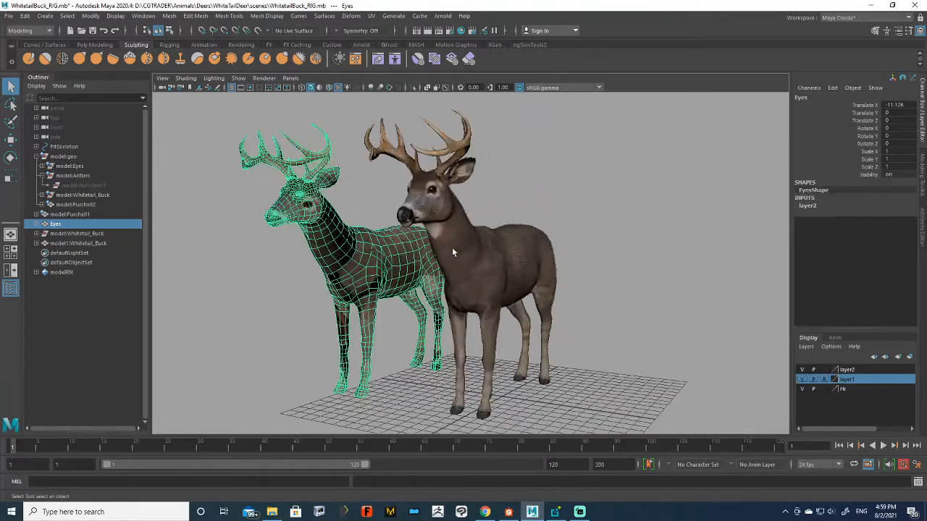
Step: Select the deer mesh named Eyes and open its UV layout in the UV Editor, closing the UV Toolkit
click(495, 261)
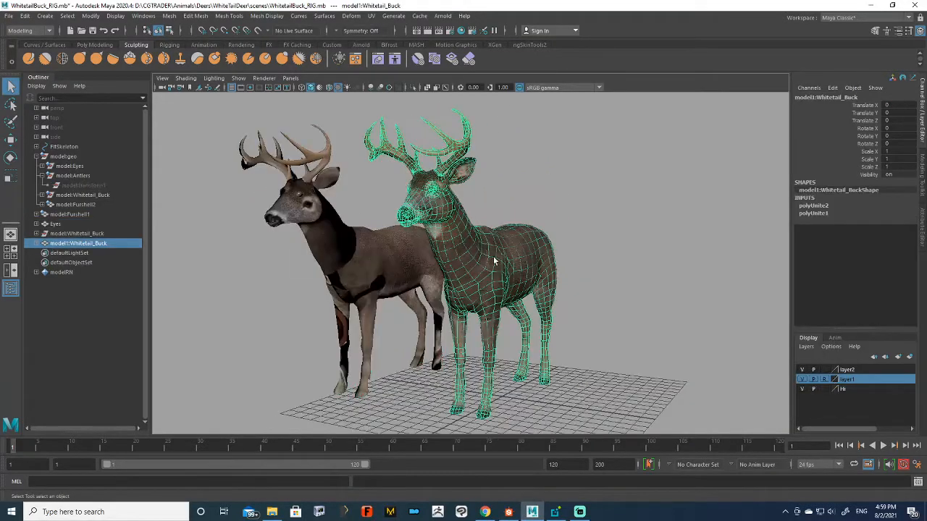
click(640, 233)
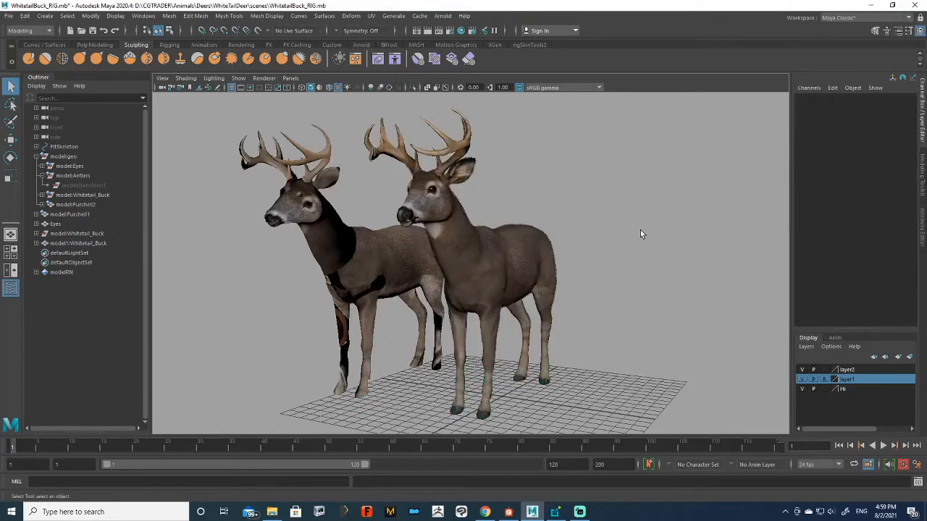
click(349, 247)
alt+drag(350, 247, 416, 246)
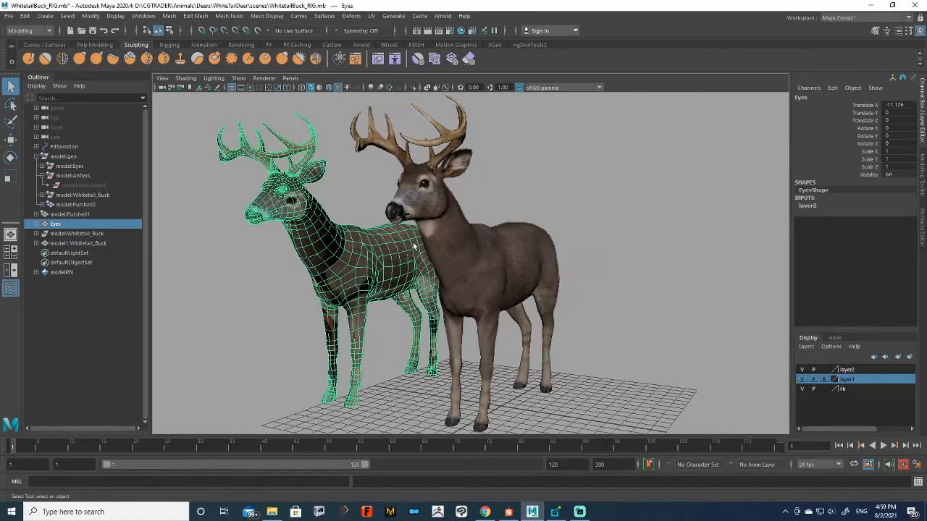
click(371, 16)
click(394, 34)
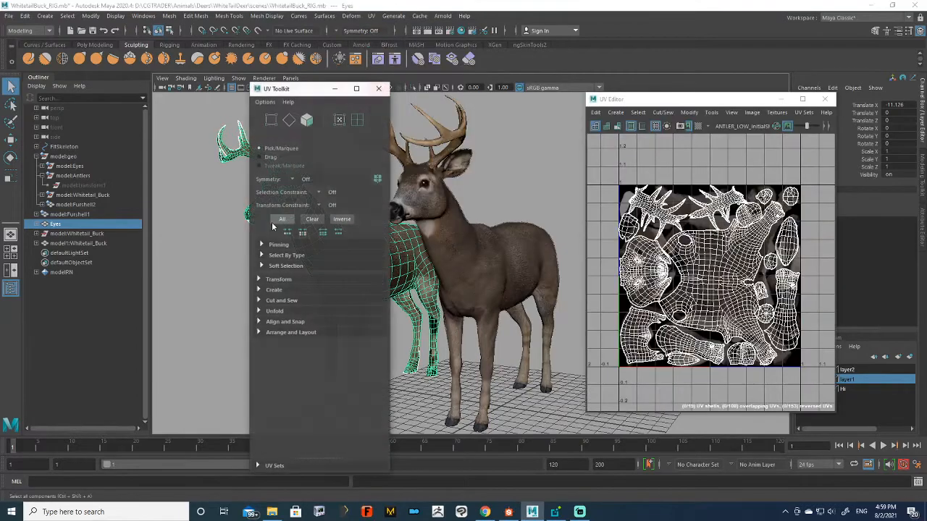
drag(297, 90, 454, 152)
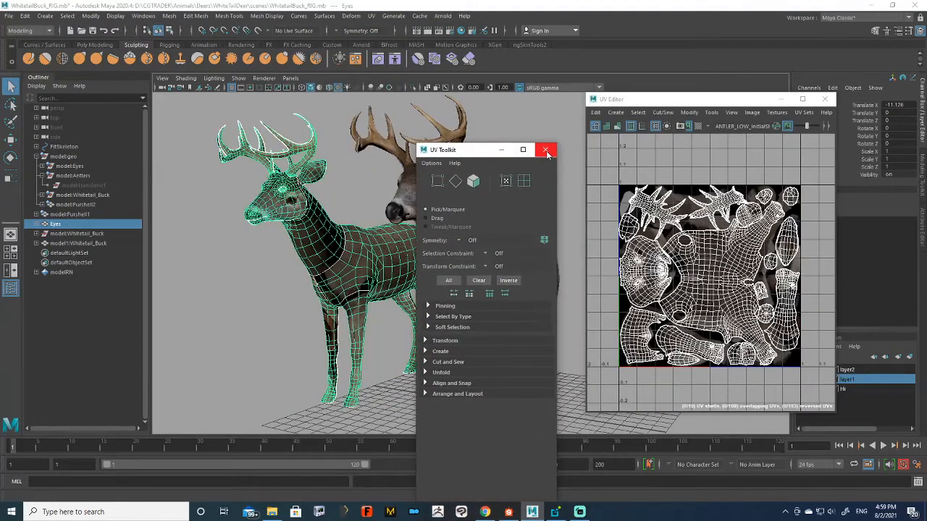
click(548, 152)
Step: Compare the UV layouts of the original buck and the Eyes deer mesh, and close the UV Editor
click(501, 179)
click(403, 204)
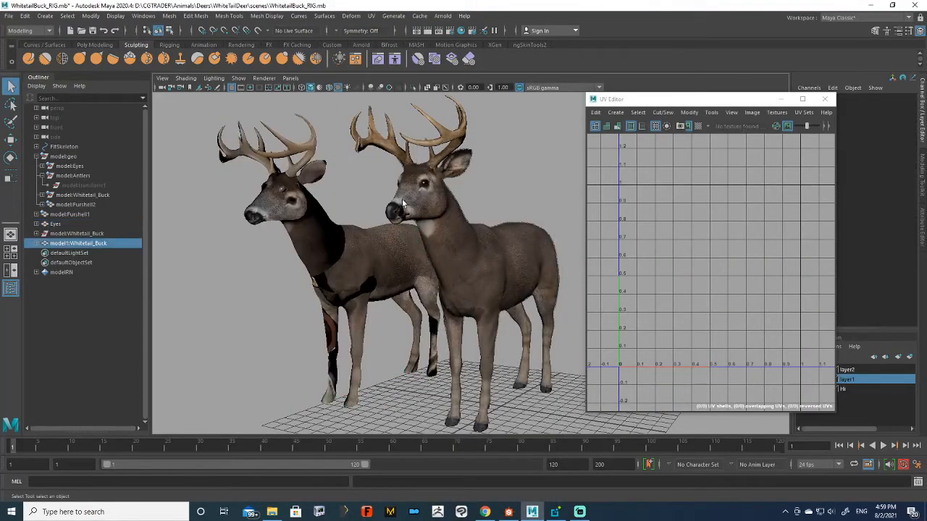
click(467, 268)
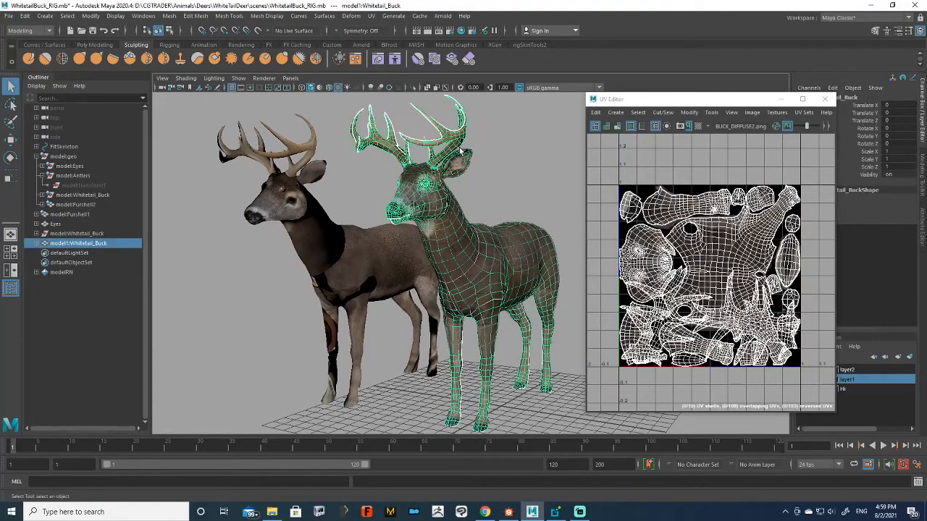
click(353, 207)
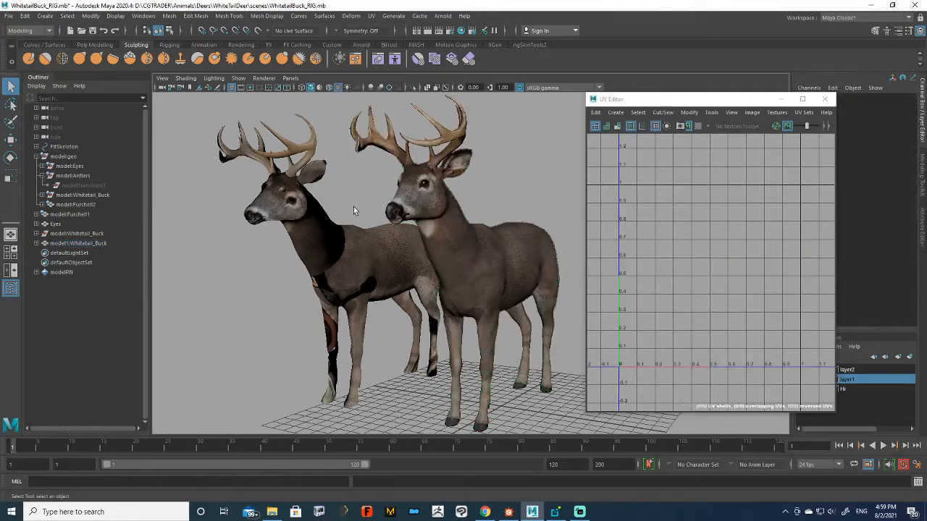
click(338, 230)
alt+drag(338, 230, 280, 154)
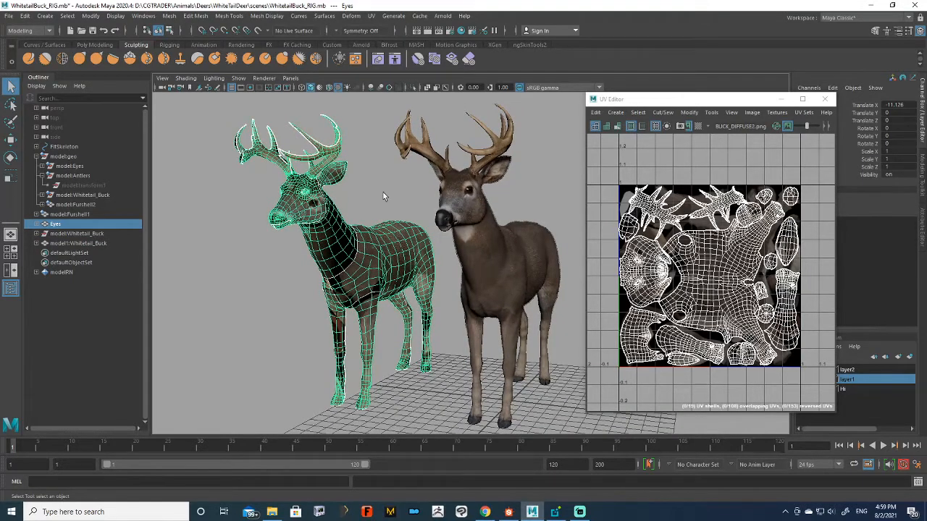
mouse_move(383, 195)
alt+mouse_down()
mouse_move(362, 186)
mouse_move(370, 194)
alt+mouse_up()
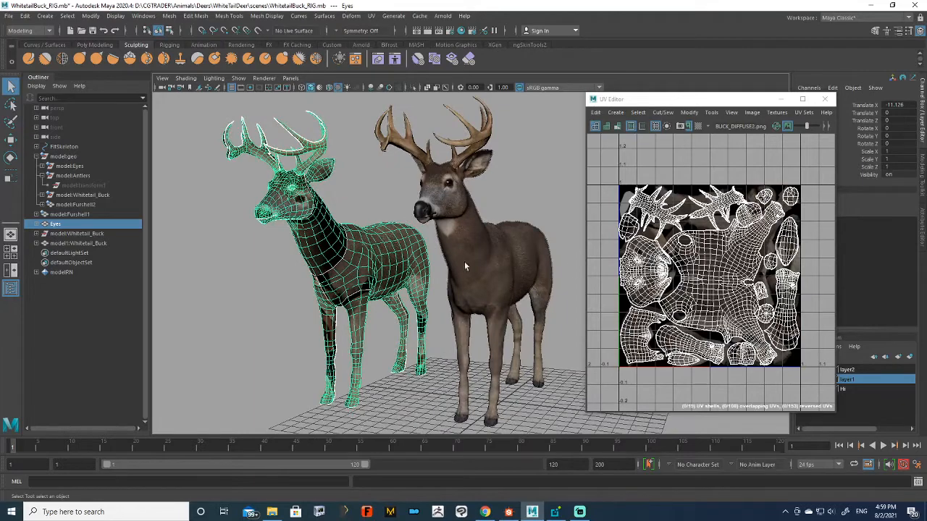
click(405, 195)
alt+drag(404, 195, 352, 231)
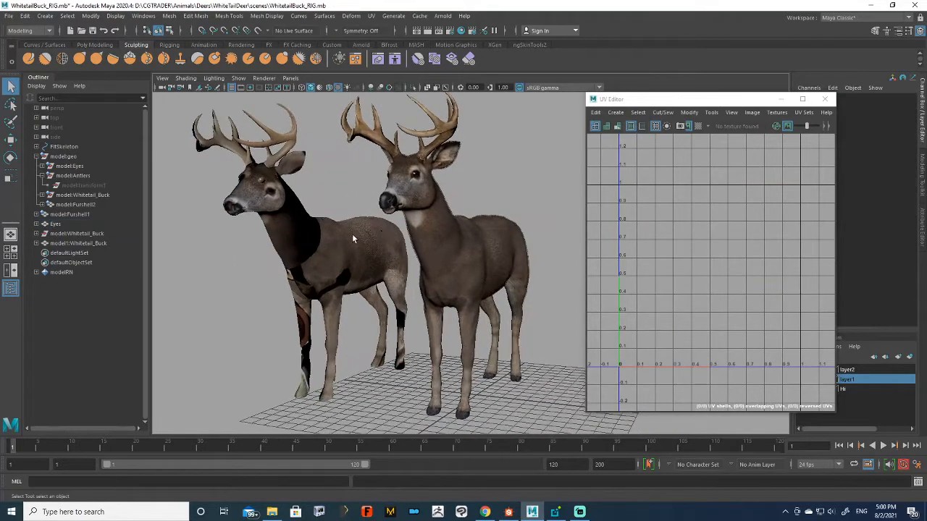
click(352, 232)
alt+drag(346, 200, 371, 207)
click(823, 100)
Step: Set the Eyes deer mesh's Translate X to 0 so it sits exactly over the original buck
click(379, 202)
click(301, 231)
alt+middle_drag(418, 176, 414, 185)
key(w)
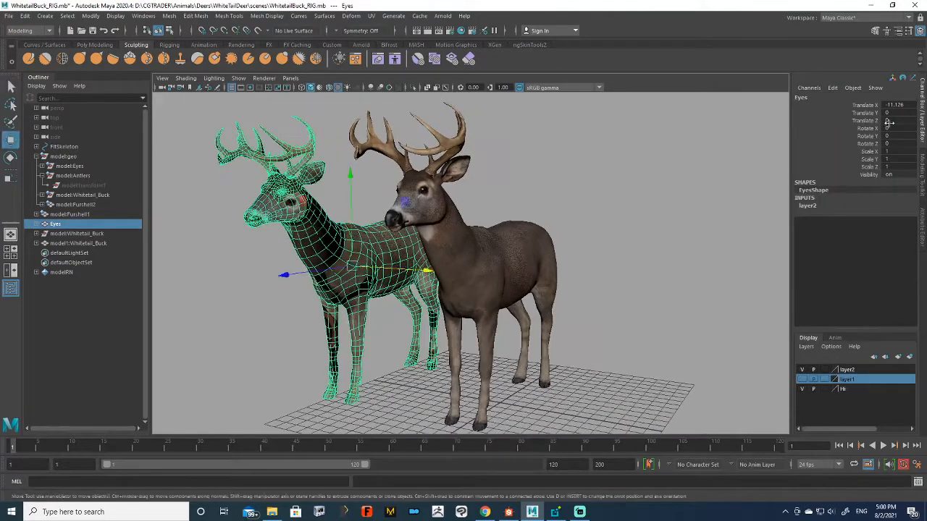
double_click(890, 105)
text(0)
key(Return)
Step: Check the overlap of the two deer in wireframe by shifting the Eyes mesh slightly, and undo the shifts
key(4)
key(f)
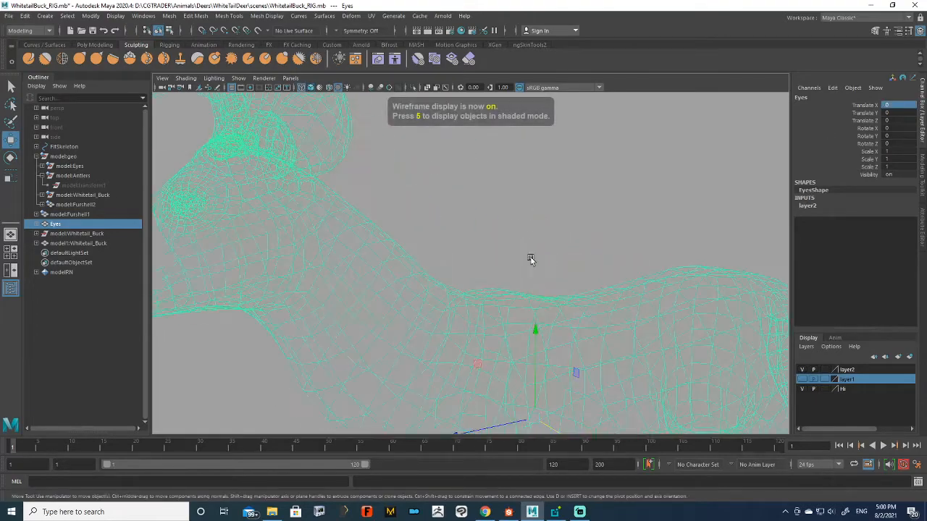
alt+drag(530, 259, 472, 200)
drag(548, 248, 575, 327)
key(ctrl+z)
key(f)
alt+drag(477, 253, 542, 246)
scroll(543, 246, up, 5)
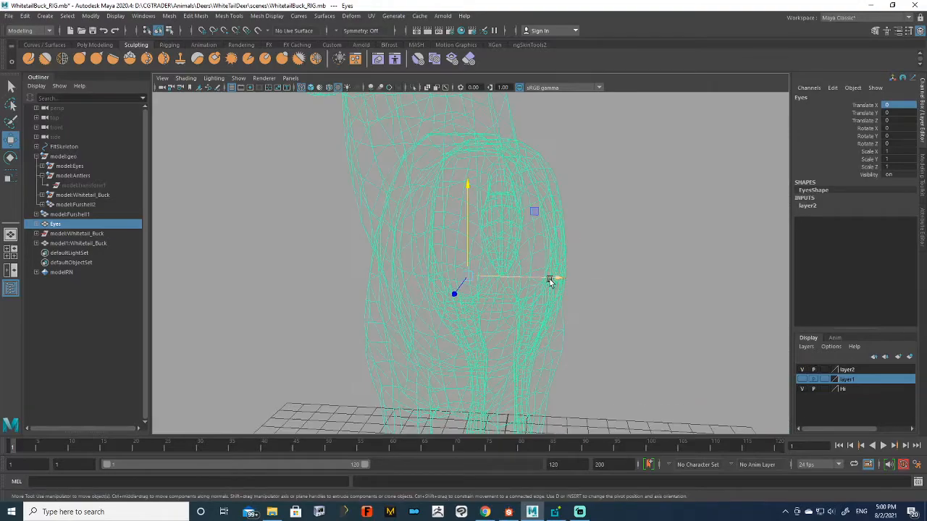
drag(549, 279, 568, 288)
scroll(547, 279, up, 3)
key(ctrl+z)
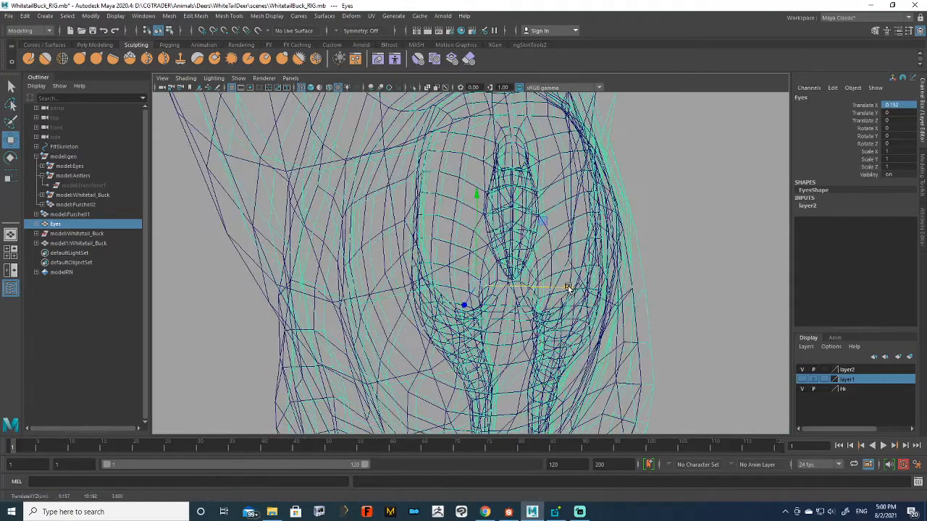
Step: Switch the viewport back to textured shading and view the overlapping deer from the front
scroll(613, 256, down, 5)
key(q)
alt+drag(613, 256, 569, 259)
scroll(569, 258, down, 3)
mouse_move(541, 229)
alt+mouse_down()
mouse_move(488, 191)
mouse_move(620, 210)
mouse_move(501, 210)
mouse_move(529, 196)
alt+mouse_up()
scroll(509, 201, up, 3)
key(6)
scroll(528, 198, up, 3)
Step: Move the Eyes deer mesh away from the original buck to compare them side by side, and undo the moves
key(w)
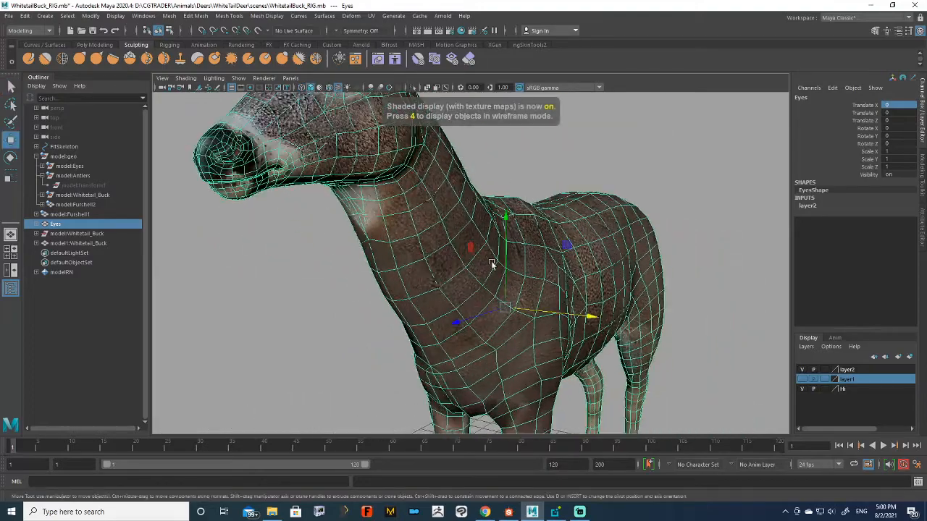
drag(468, 320, 455, 323)
key(ctrl+z)
key(q)
alt+drag(550, 170, 485, 235)
scroll(513, 237, down, 5)
key(w)
drag(572, 271, 472, 259)
key(f)
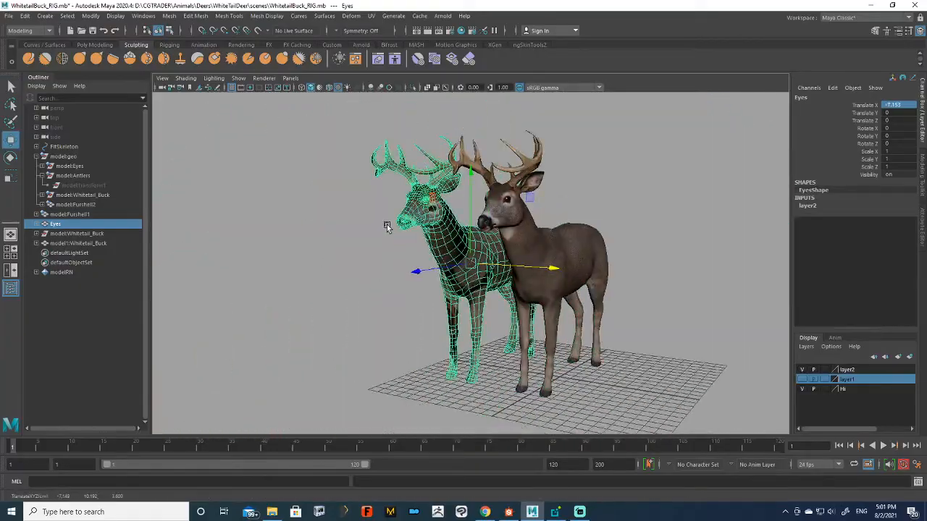
alt+drag(388, 228, 465, 216)
scroll(464, 215, up, 5)
scroll(441, 211, down, 3)
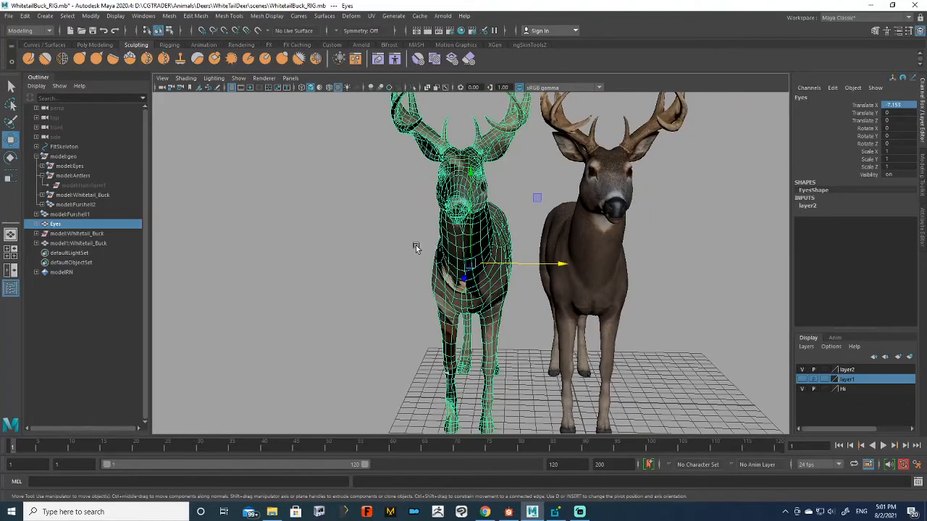
alt+drag(495, 269, 468, 257)
key(ctrl+z)
Step: Export the selected Eyes deer mesh as FBX to the DeerTransfer folder, replacing Deer_NewUV.fbx
alt+drag(642, 265, 515, 214)
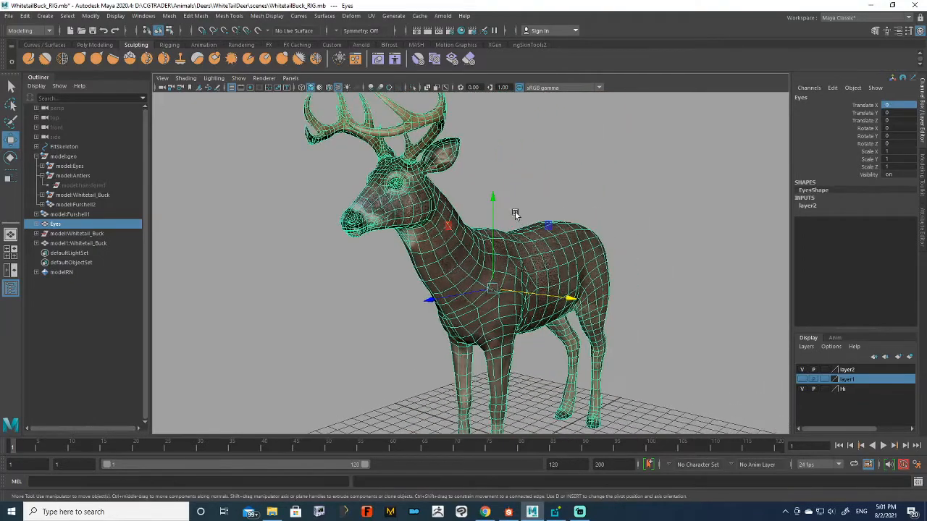
alt+middle_drag(499, 192, 497, 213)
scroll(529, 291, up, 2)
mouse_move(522, 304)
alt+middle_down()
mouse_move(511, 316)
mouse_move(499, 312)
mouse_move(511, 316)
alt+middle_up()
click(8, 16)
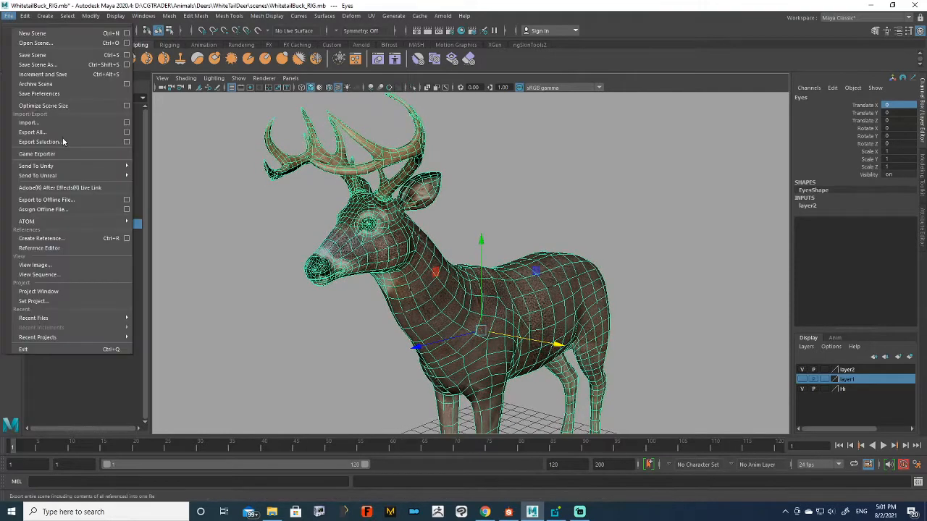
click(126, 142)
click(606, 294)
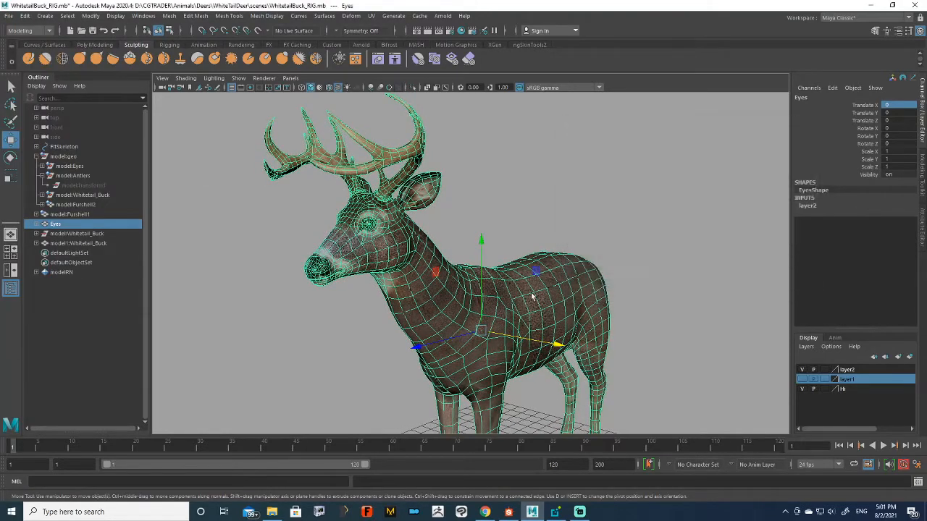
double_click(497, 159)
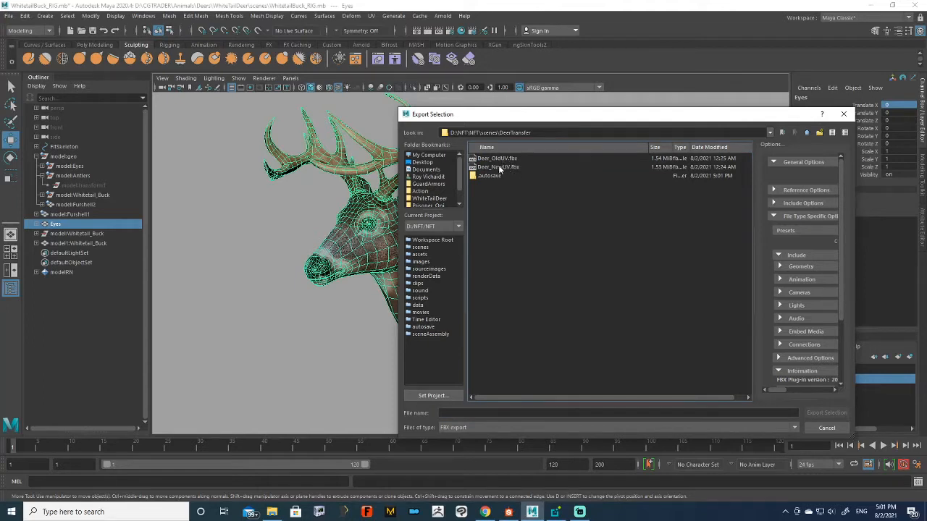
double_click(515, 167)
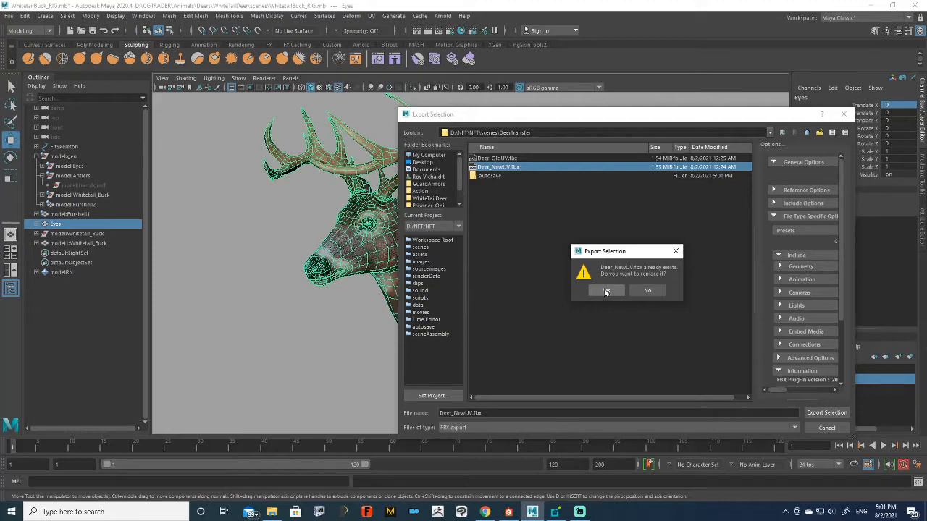
click(614, 291)
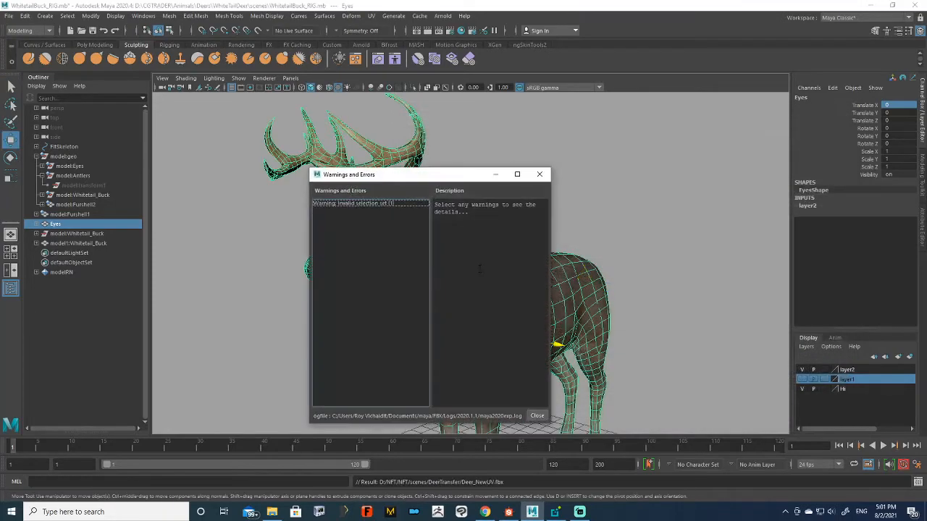
click(535, 416)
Step: Move the Eyes deer mesh aside along X to about -12.3, clear of the original buck
alt+drag(521, 312, 516, 281)
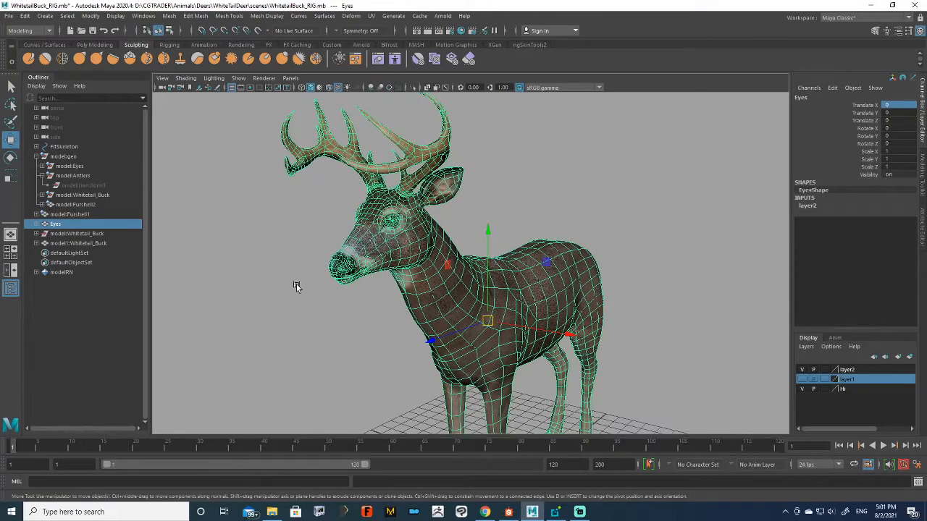
drag(554, 331, 333, 313)
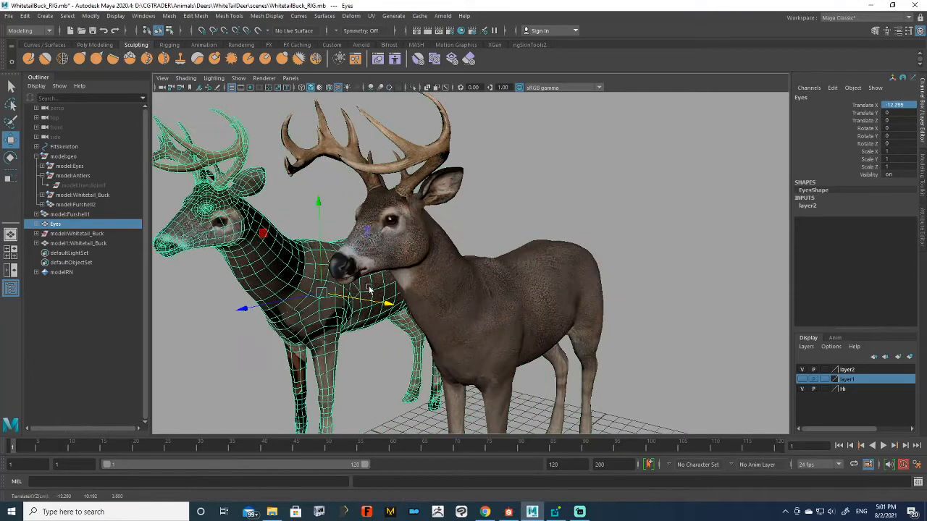
key(q)
Step: Select the original Whitetail_Buck mesh and export it as FBX to DeerTransfer, replacing Deer_OldUV.fbx
click(561, 300)
click(7, 15)
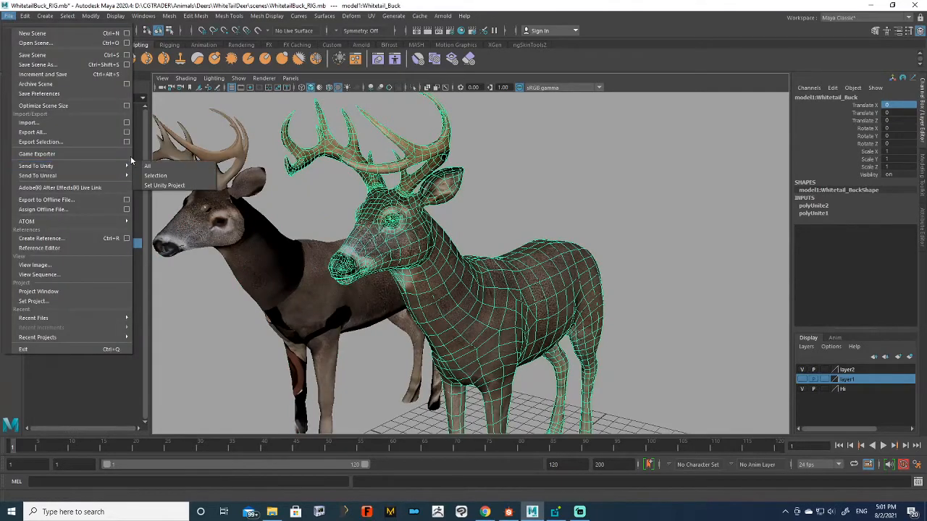
click(129, 144)
click(601, 293)
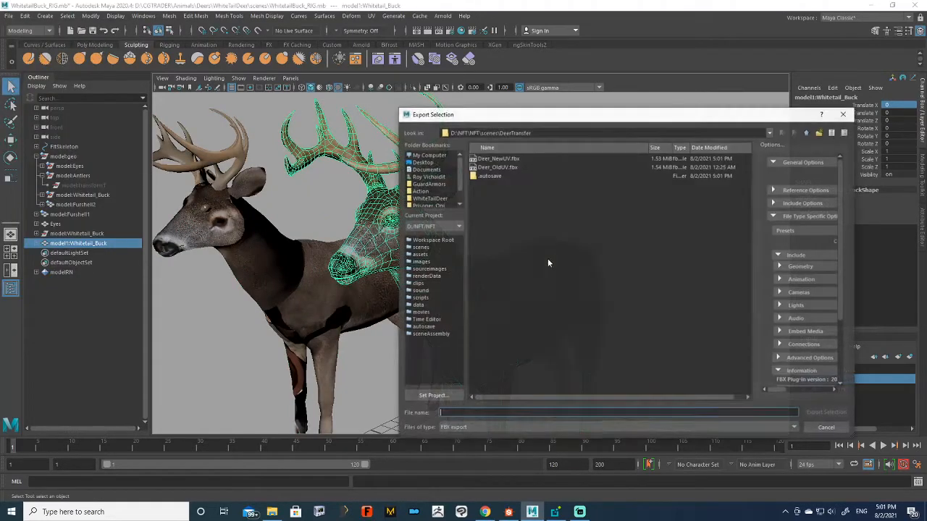
drag(498, 116, 654, 124)
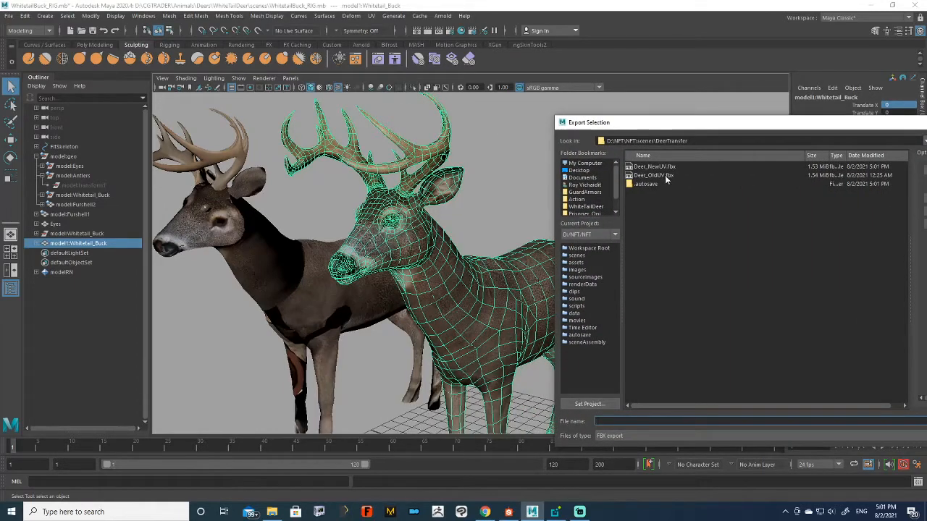
double_click(666, 176)
click(763, 297)
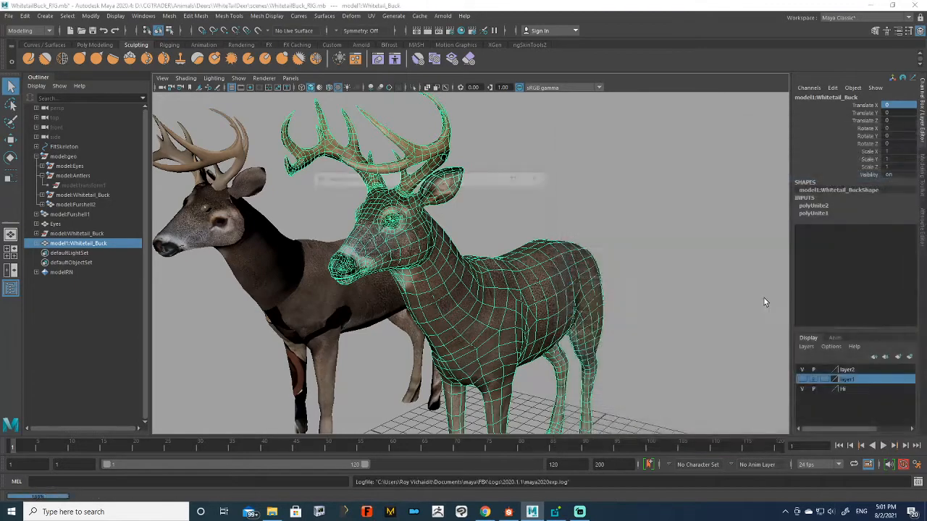
click(537, 418)
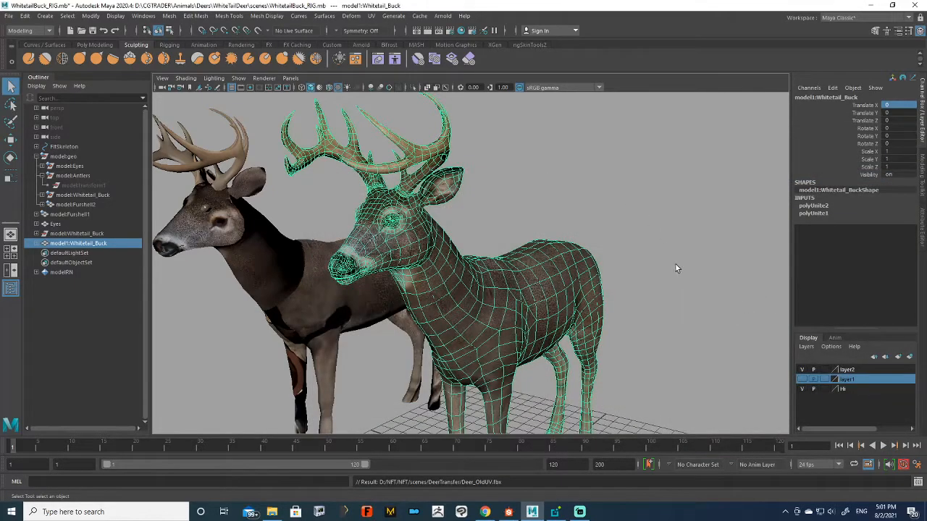
Step: View the overlapping deer meshes in wireframe to check their alignment
key(4)
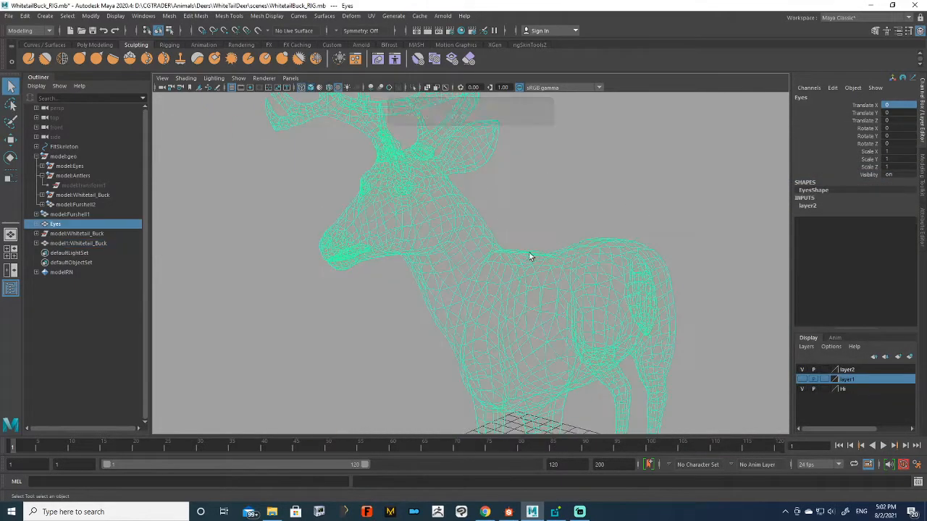
alt+drag(530, 257, 551, 254)
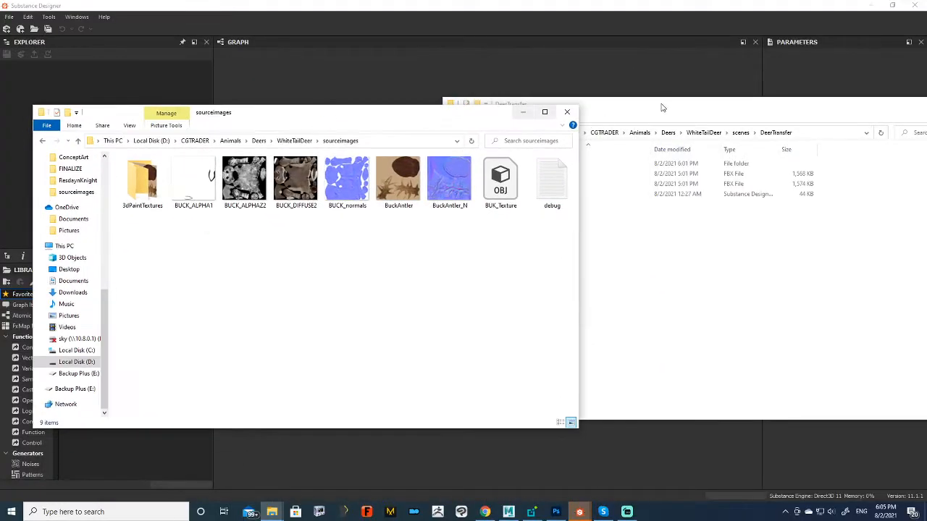
Step: Arrange the DeerTransfer folder window beside the sourceimages folder window and bring sourceimages to the front
drag(661, 107, 743, 120)
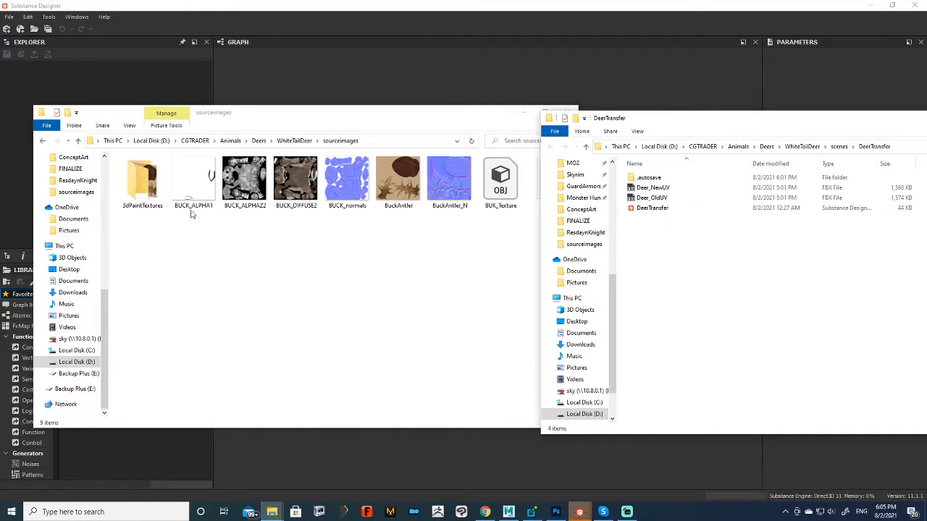
click(217, 239)
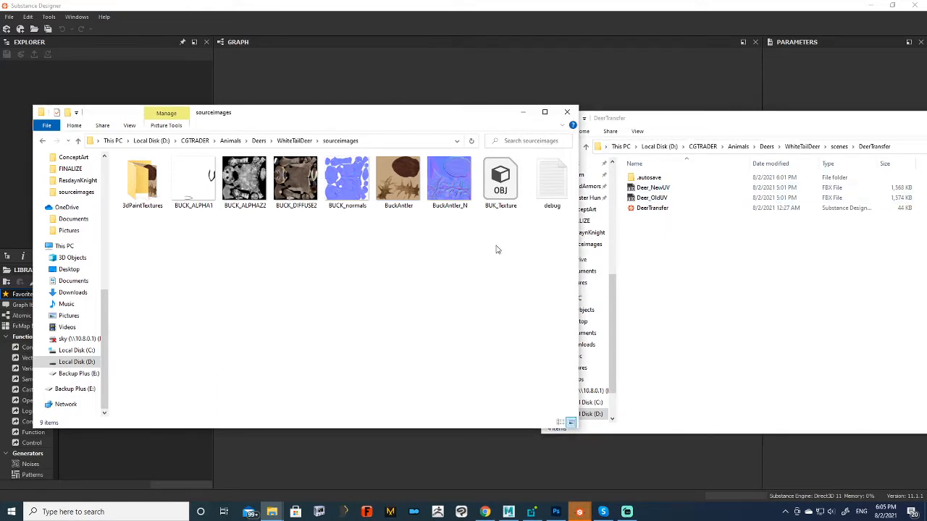
drag(507, 255, 176, 161)
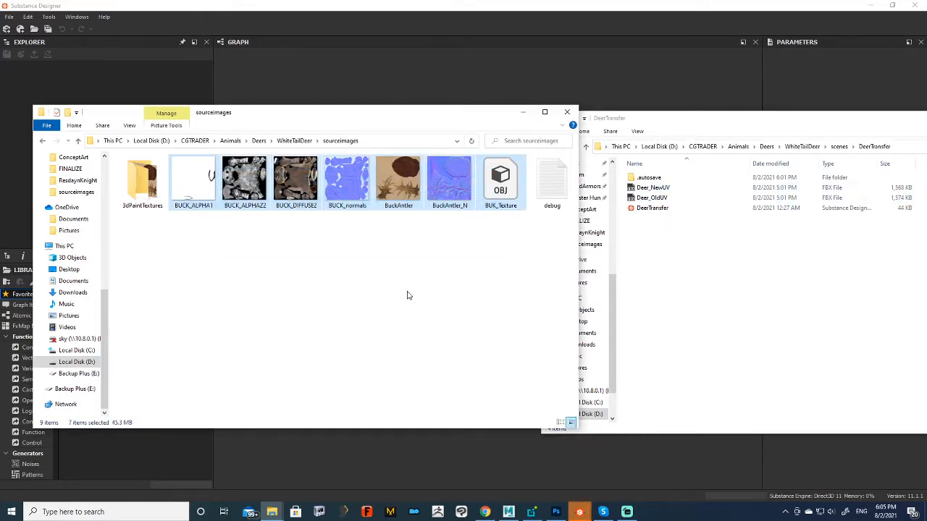
click(677, 244)
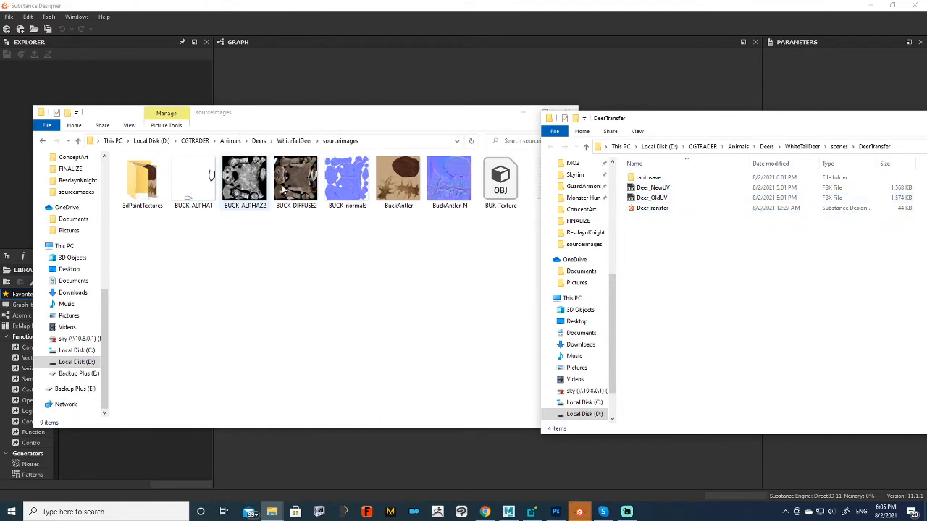
drag(479, 240, 182, 158)
drag(388, 265, 327, 304)
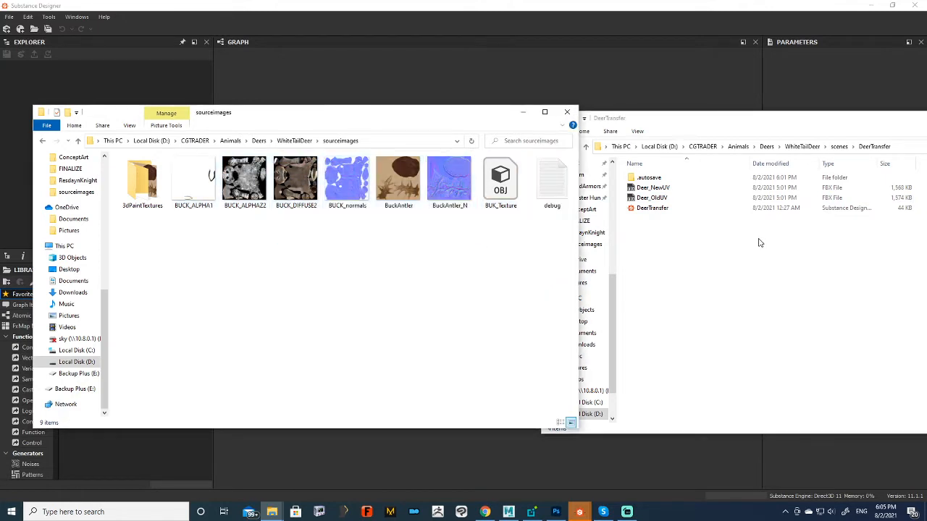
click(755, 238)
click(678, 188)
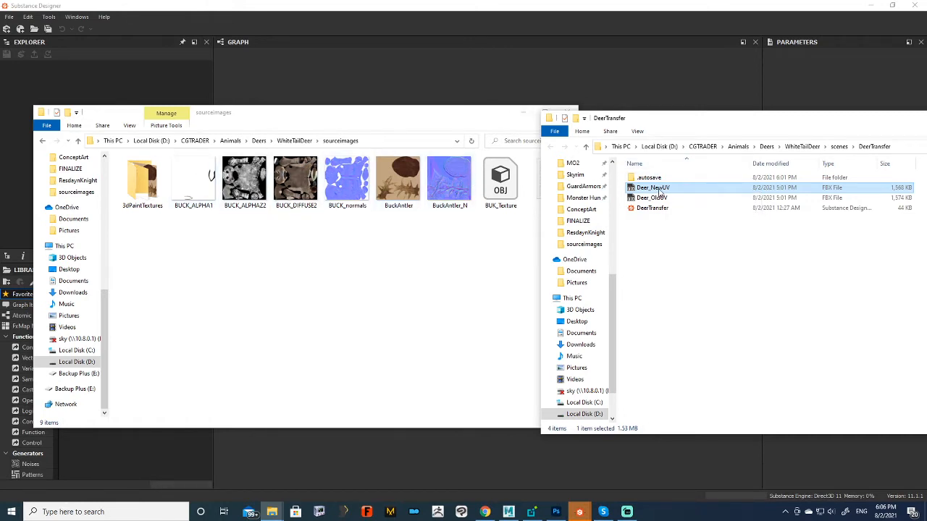
Step: Create a new Substance graph named Deer_Transfer from the PBR (Metallic/Roughness) template at 4096 x 4096 px
click(644, 70)
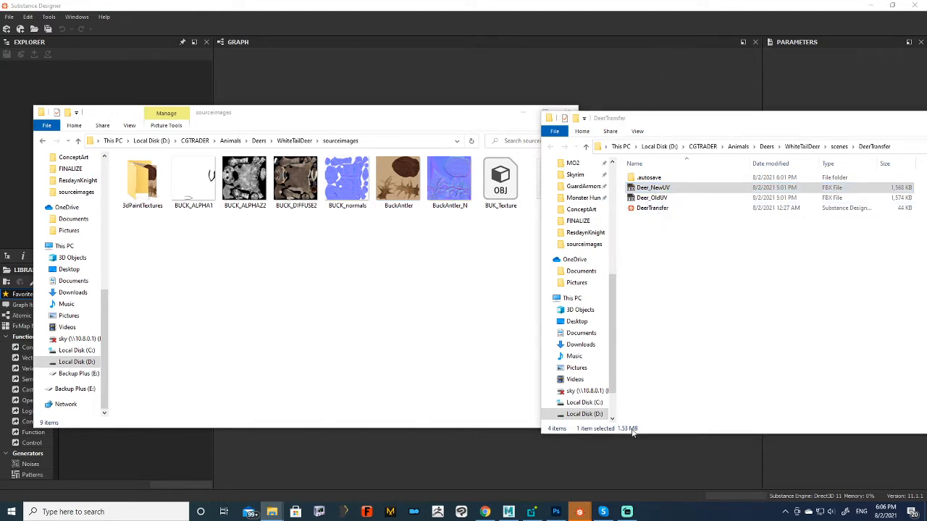
mouse_move(584, 516)
click(615, 470)
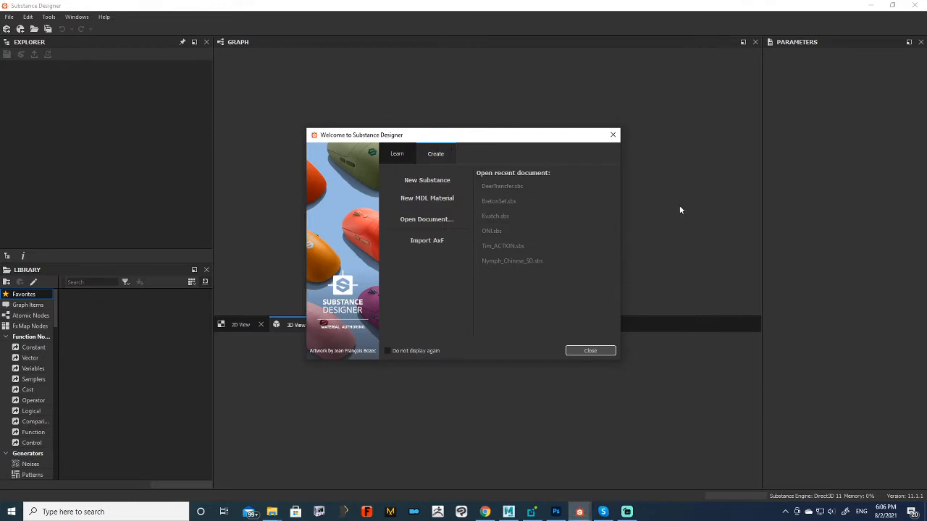
click(458, 182)
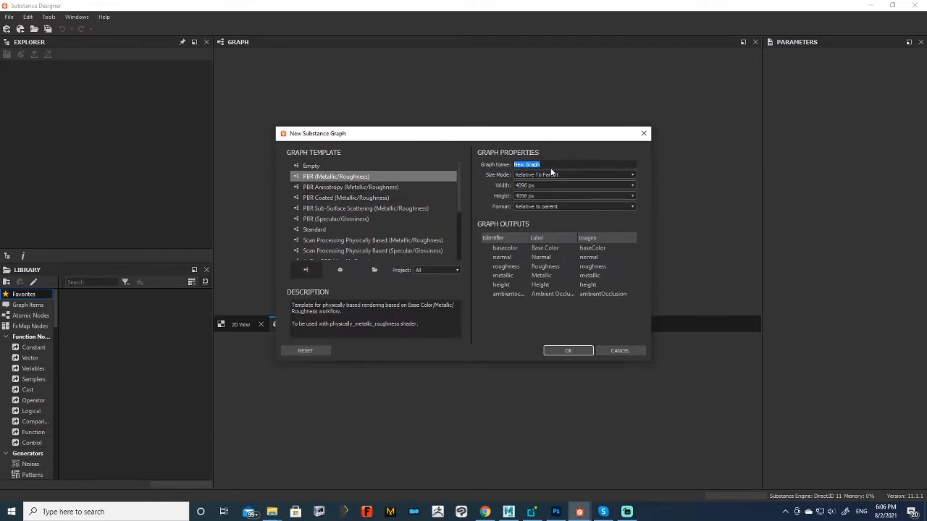
text(Deer Transfer)
click(569, 351)
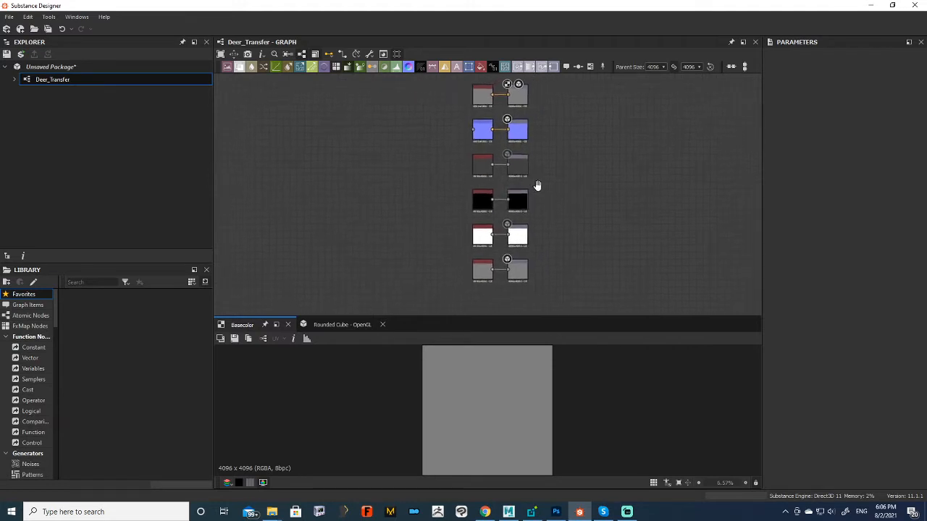
middle_drag(561, 145, 683, 152)
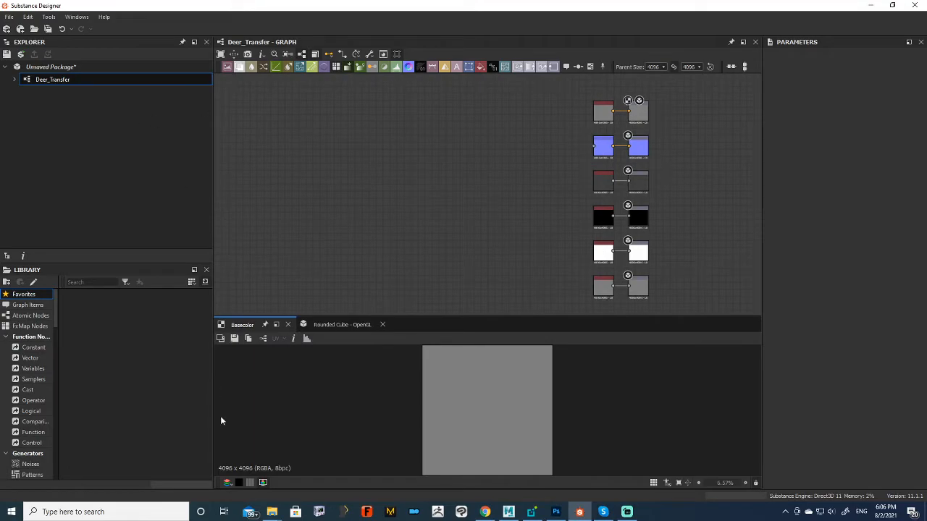
Step: Link Deer_NewUV and Deer_OldUV FBX files from the DeerTransfer folder to the unsaved package, accepting both as UDIM meshes
mouse_move(272, 511)
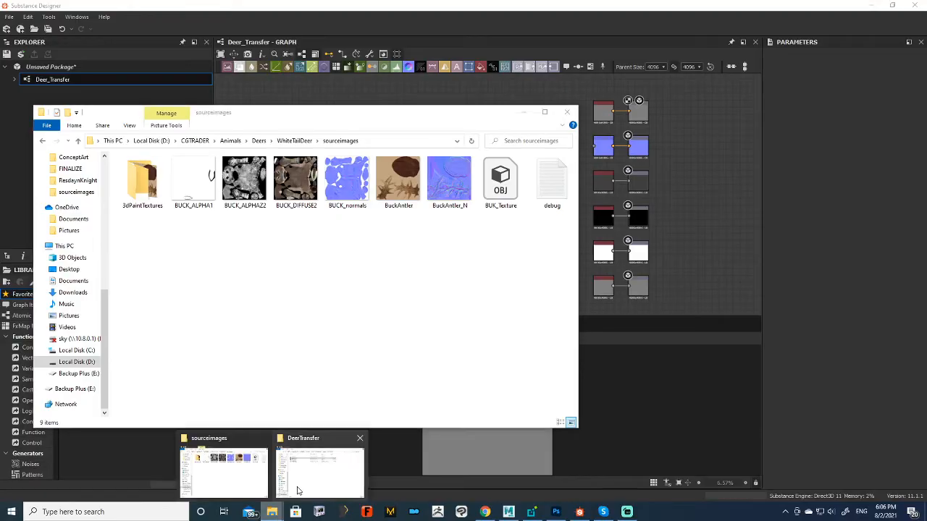
click(303, 477)
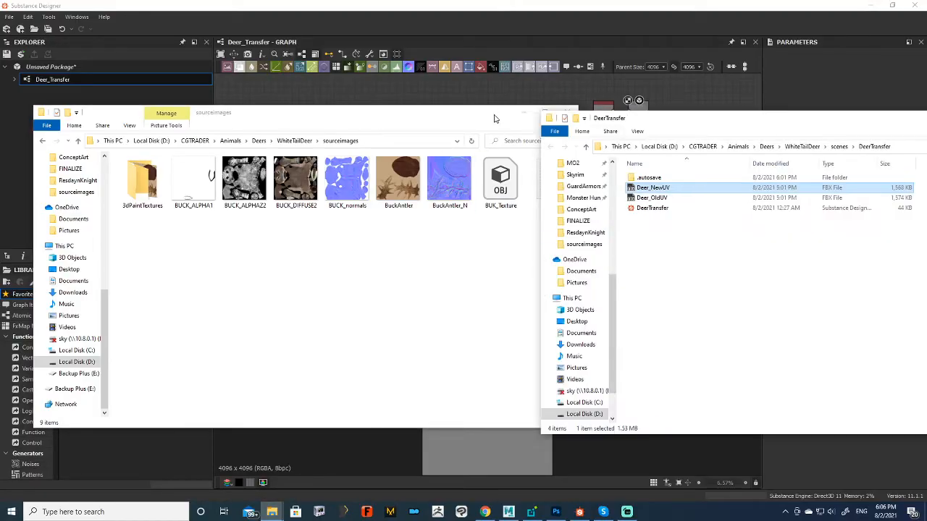
click(520, 118)
click(676, 197)
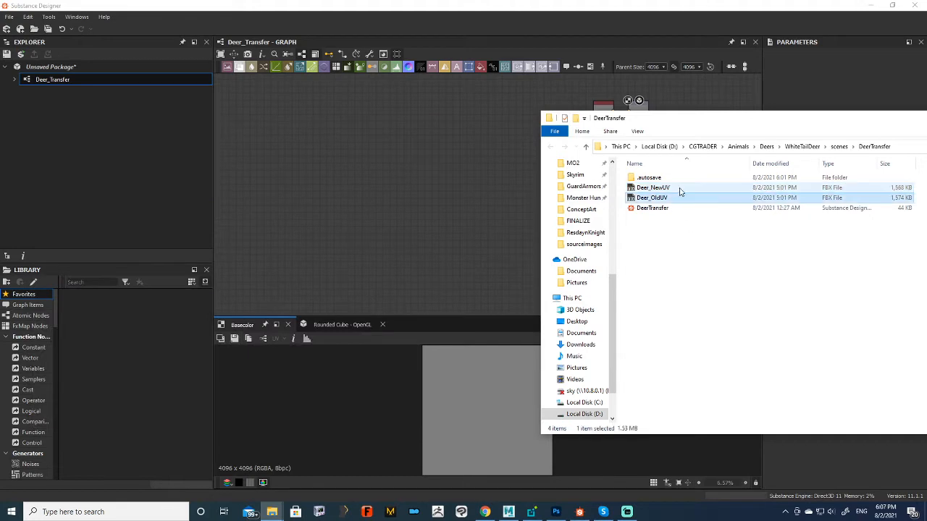
ctrl+click(680, 190)
drag(688, 118, 485, 121)
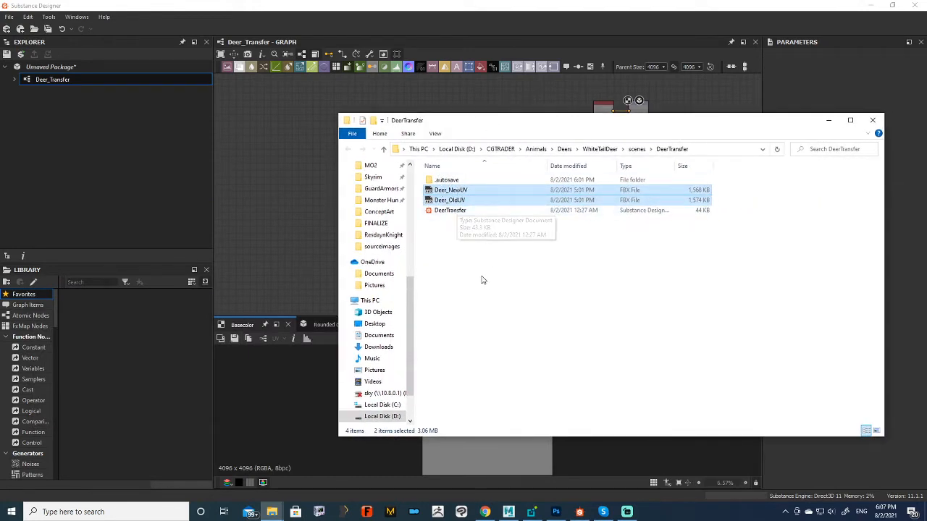
drag(452, 200, 63, 70)
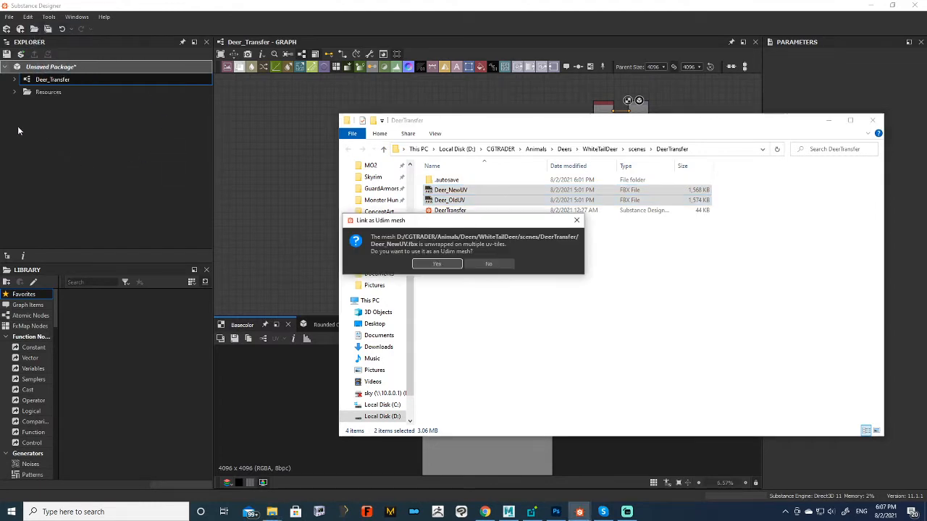
drag(421, 224, 211, 197)
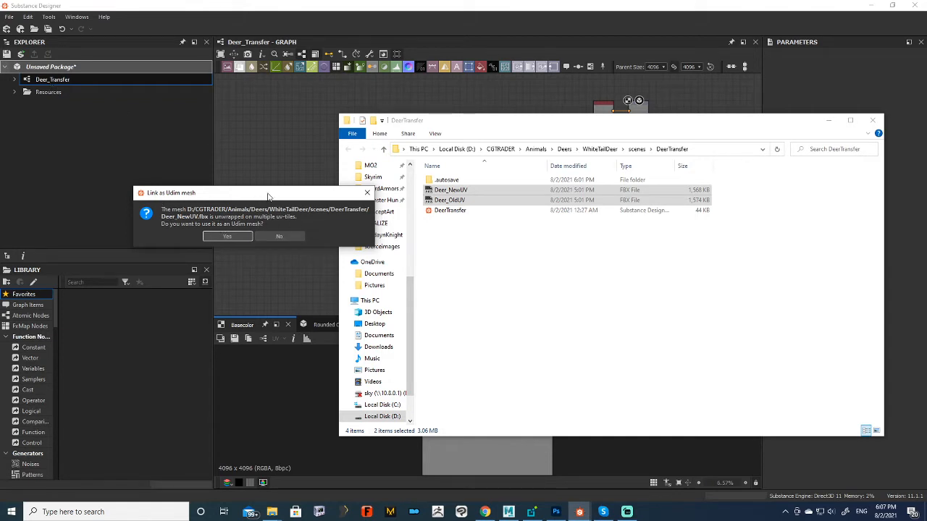
drag(267, 196, 264, 199)
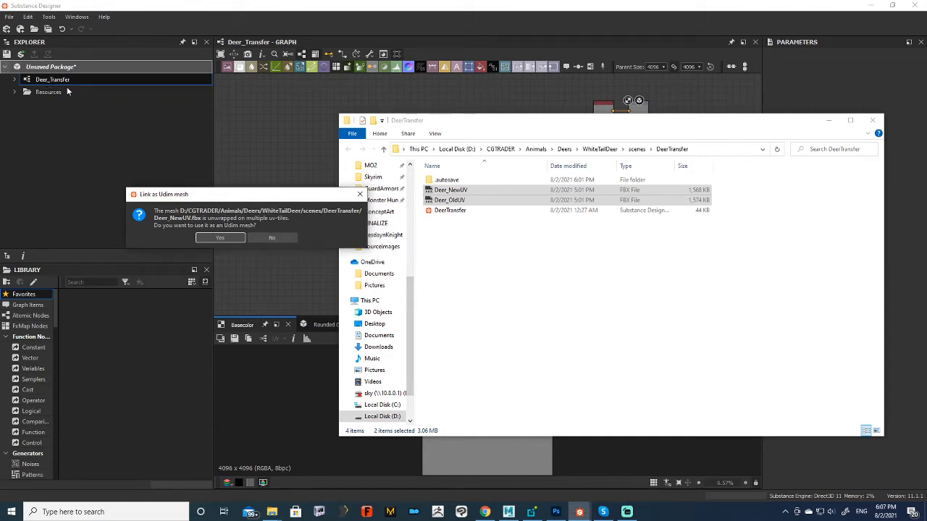
drag(214, 197, 241, 204)
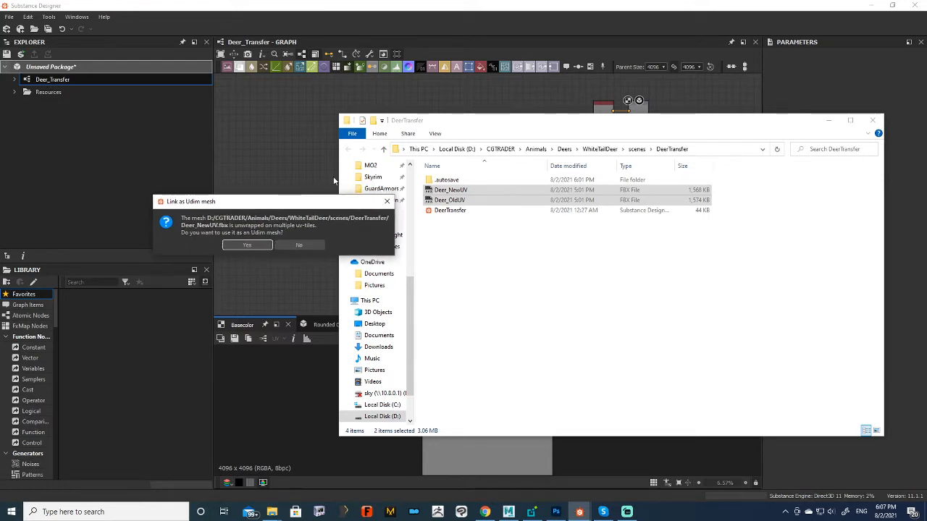
click(258, 247)
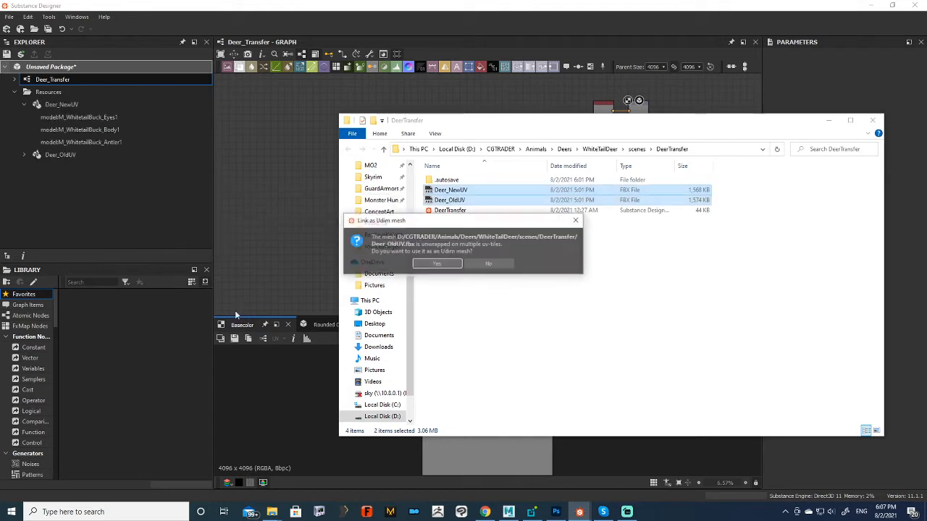
click(448, 266)
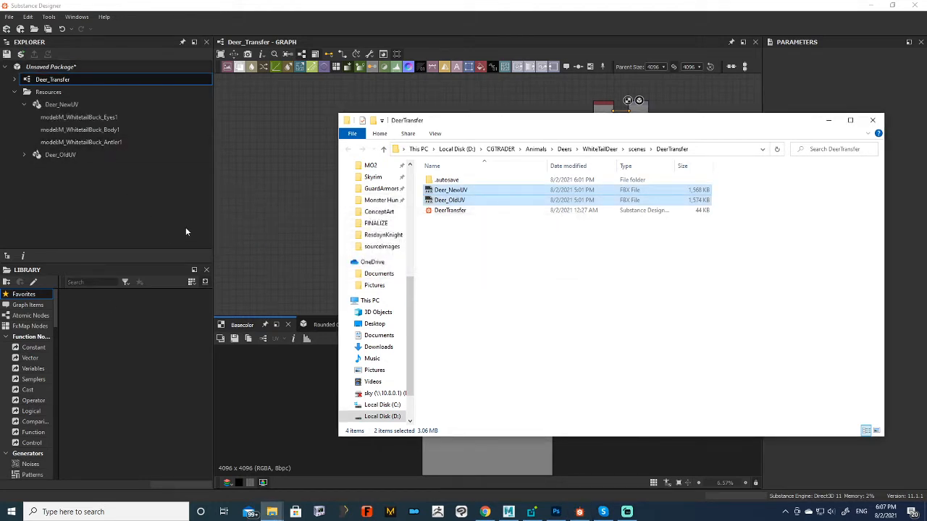
Step: Collapse the Deer_NewUV resource's material list and show the mesh resource's properties
click(186, 231)
click(25, 105)
click(54, 105)
click(51, 118)
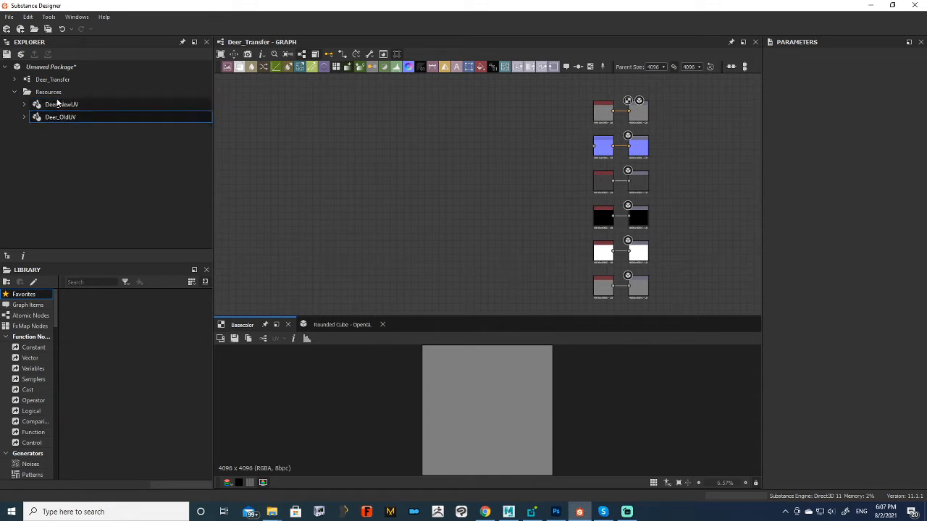
click(58, 104)
middle_drag(550, 194, 417, 179)
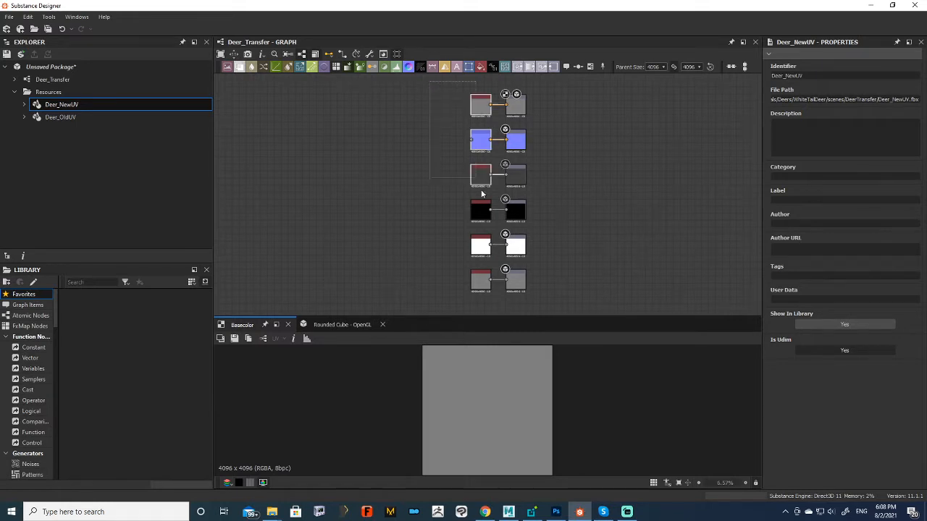
middle_drag(353, 145, 411, 136)
middle_drag(362, 109, 362, 115)
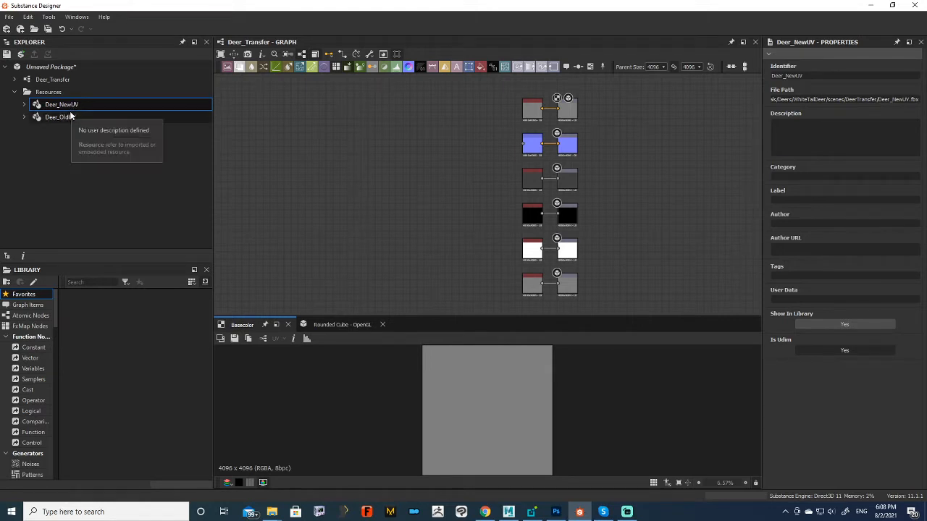
click(94, 175)
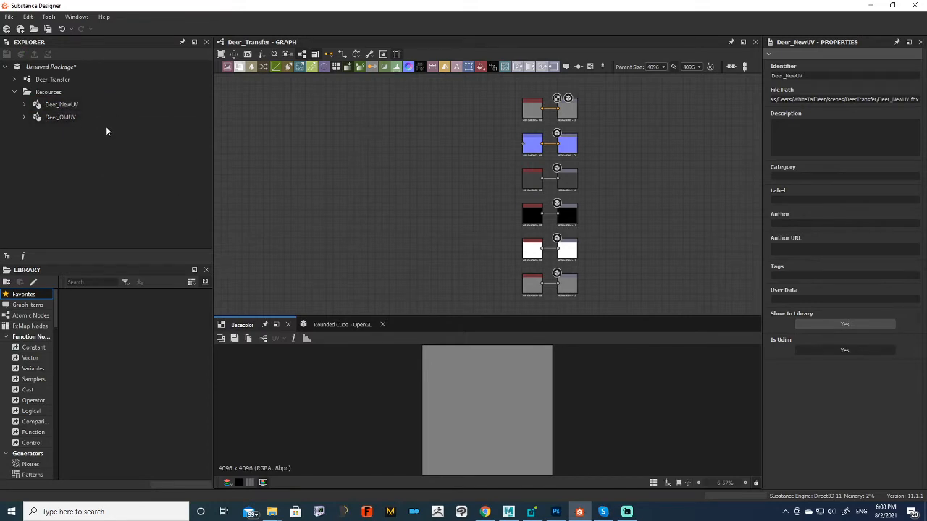
Step: Link the BUCK_ALPHAZ2, BUCK_DIFFUSE2, BUCK_normals, BuckAntler and BuckAntler_N textures from the sourceimages folder to the package
key(alt+Tab)
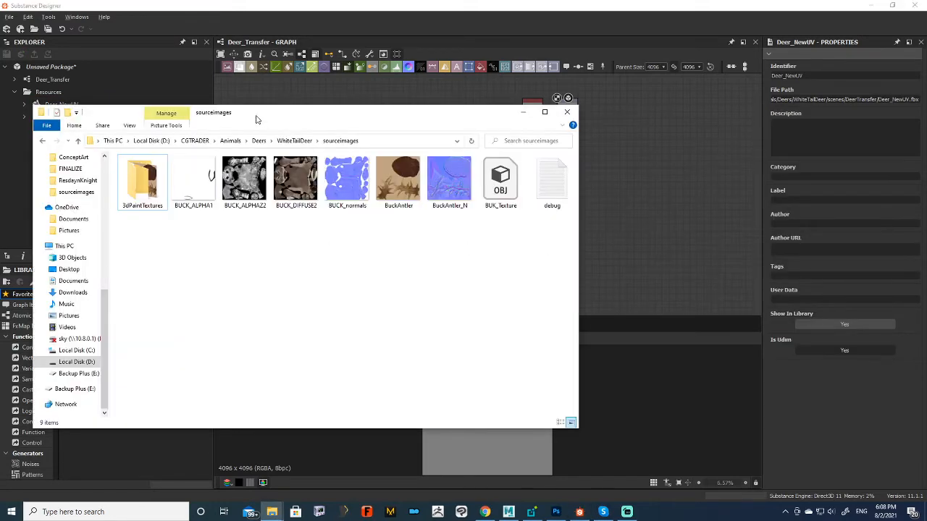
drag(256, 116, 485, 117)
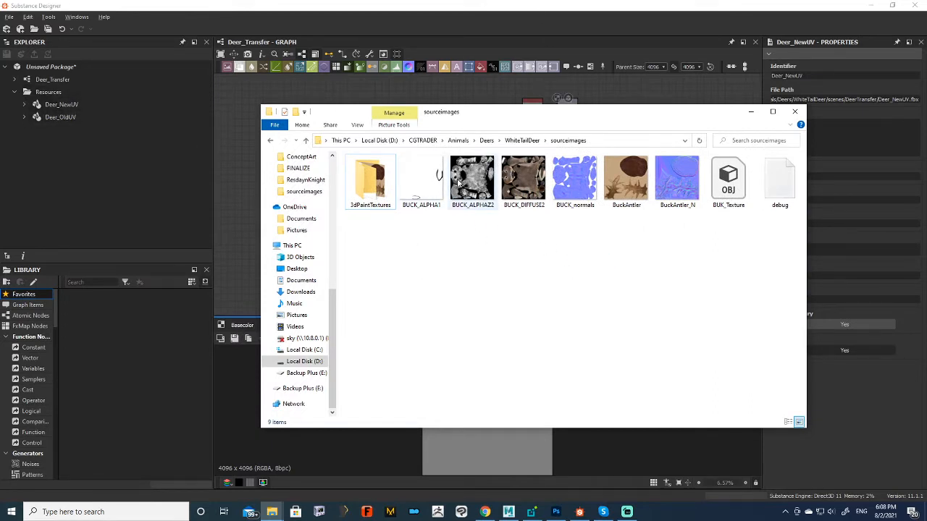
drag(482, 264, 701, 185)
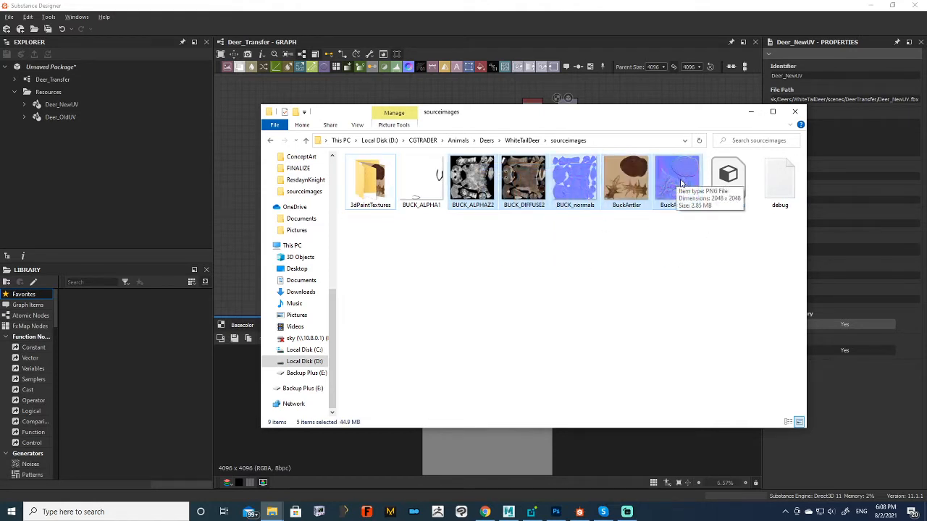
drag(680, 183, 73, 71)
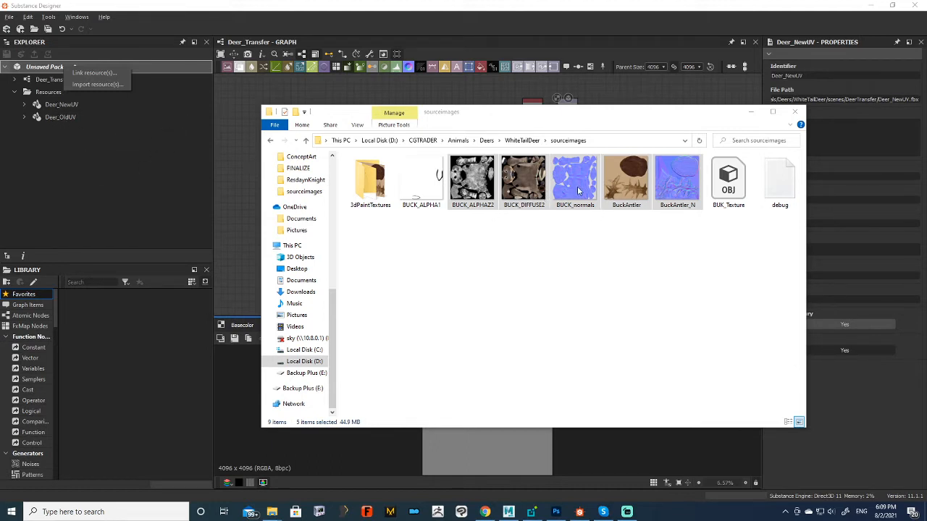
click(107, 75)
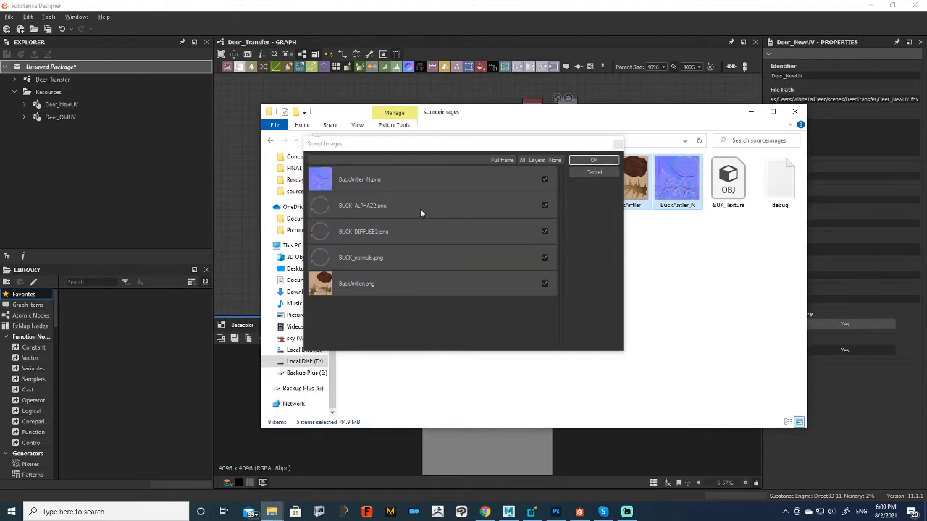
click(592, 160)
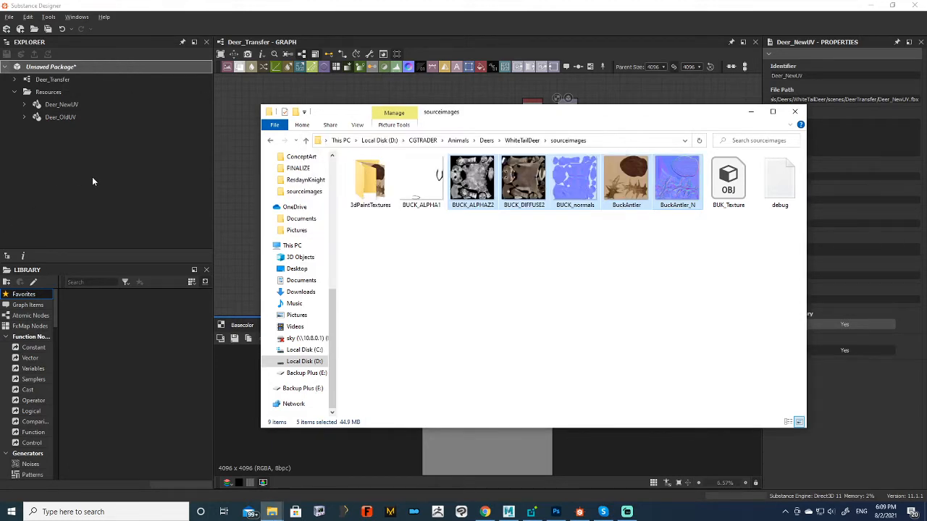
click(100, 195)
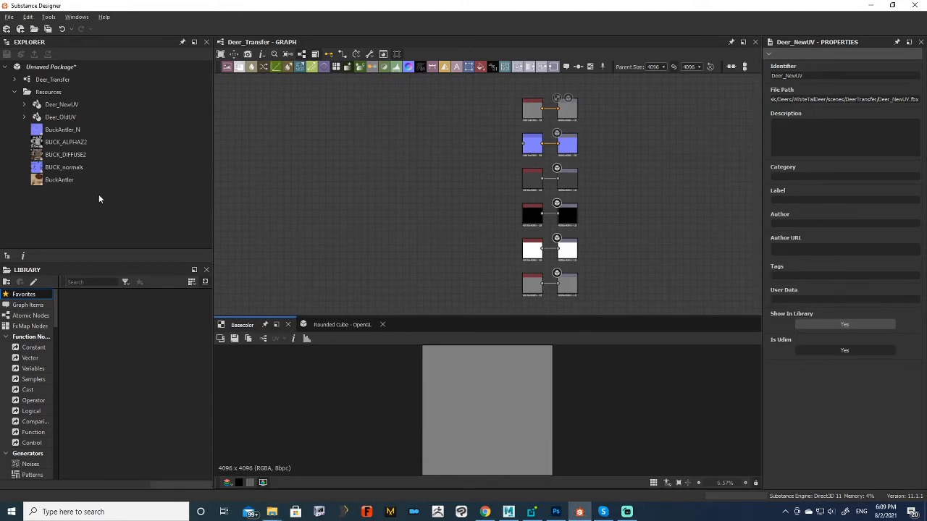
Step: Delete the BUCK_ALPHAZ2 texture from the package's resources
click(75, 146)
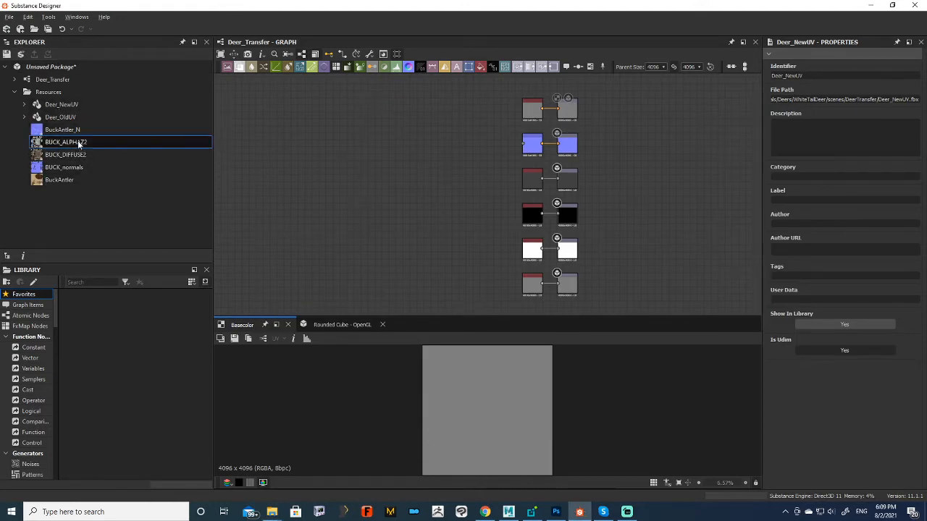
key(Delete)
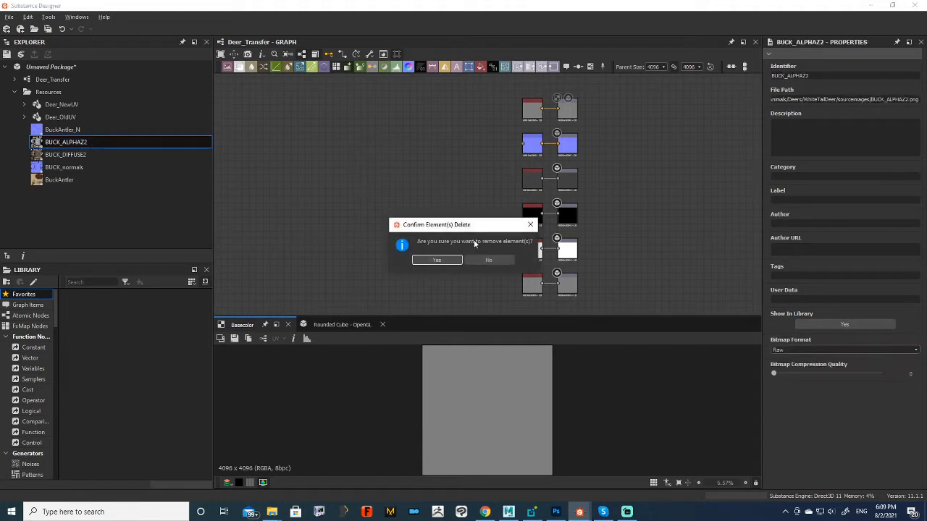
click(437, 259)
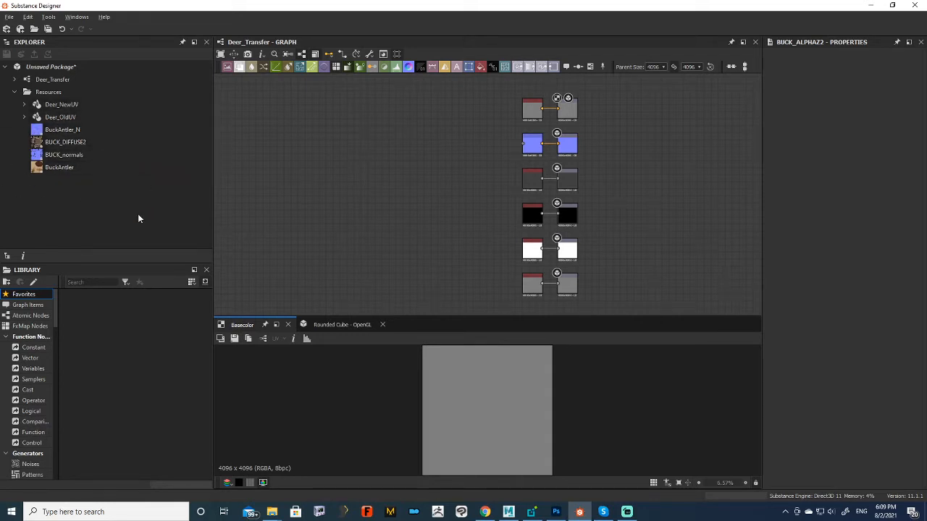
Step: Expand the Deer_OldUV resource's material list and view the BUCK_DIFFUSE2 texture in 2D
middle_drag(359, 176, 364, 174)
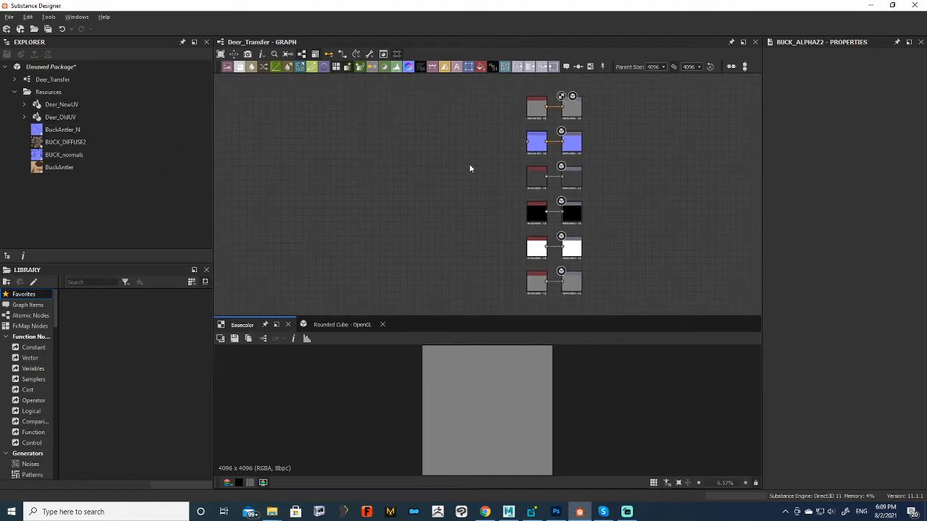
click(29, 119)
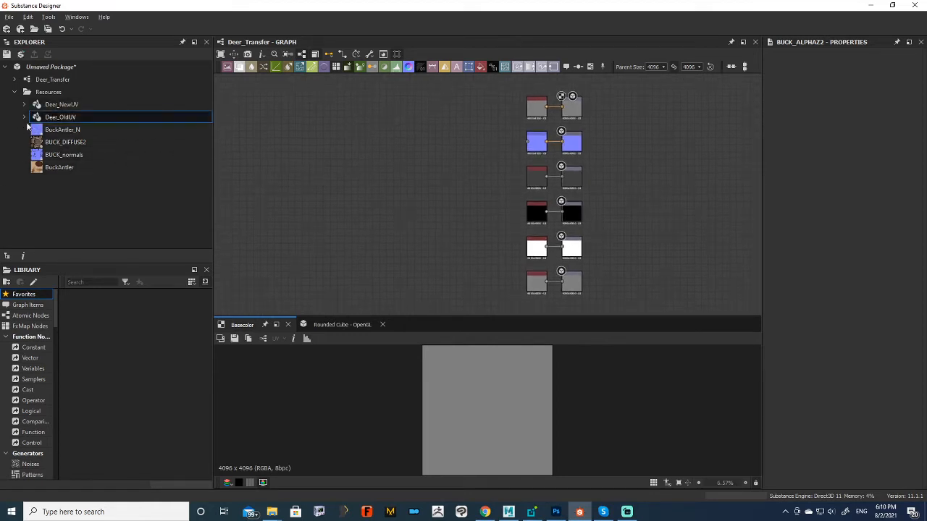
click(24, 118)
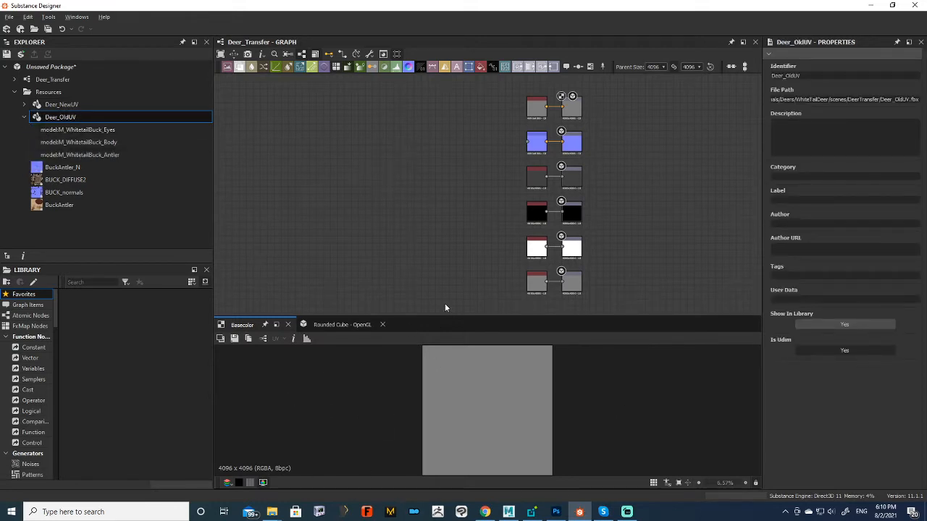
click(342, 324)
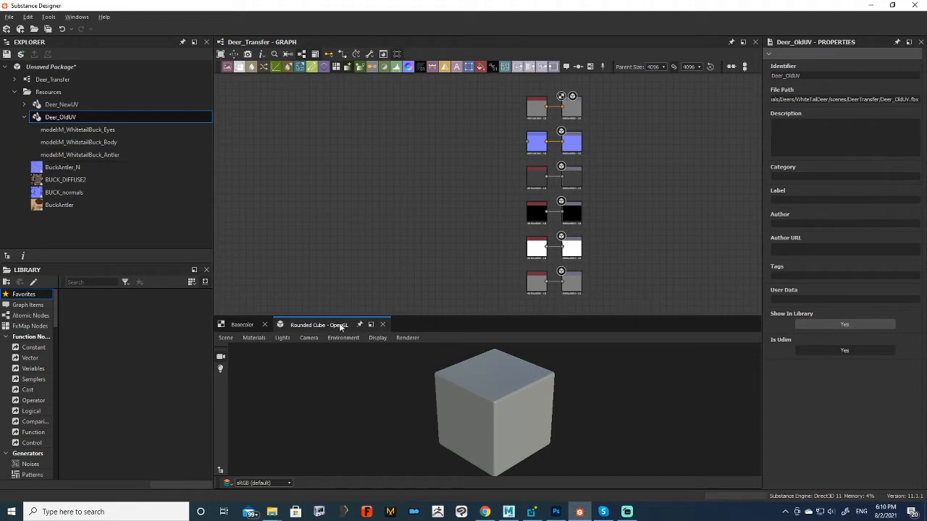
click(244, 326)
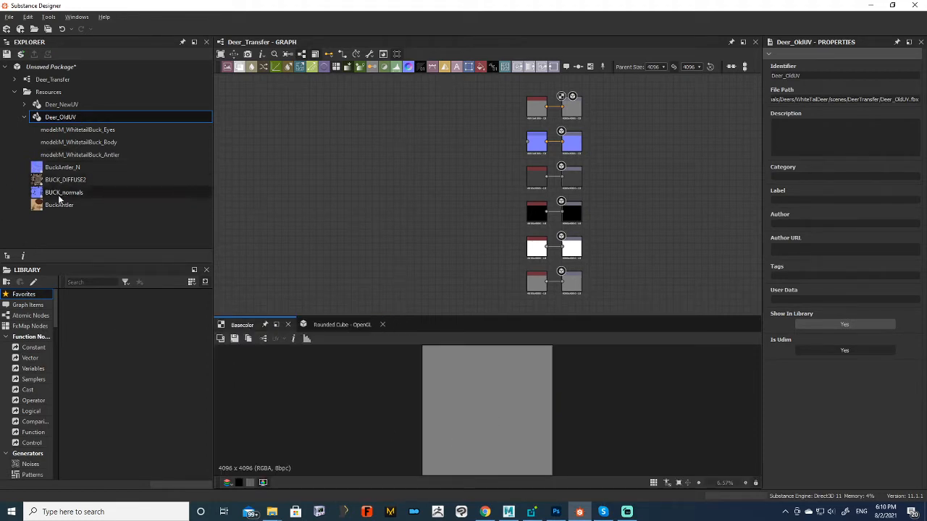
click(79, 184)
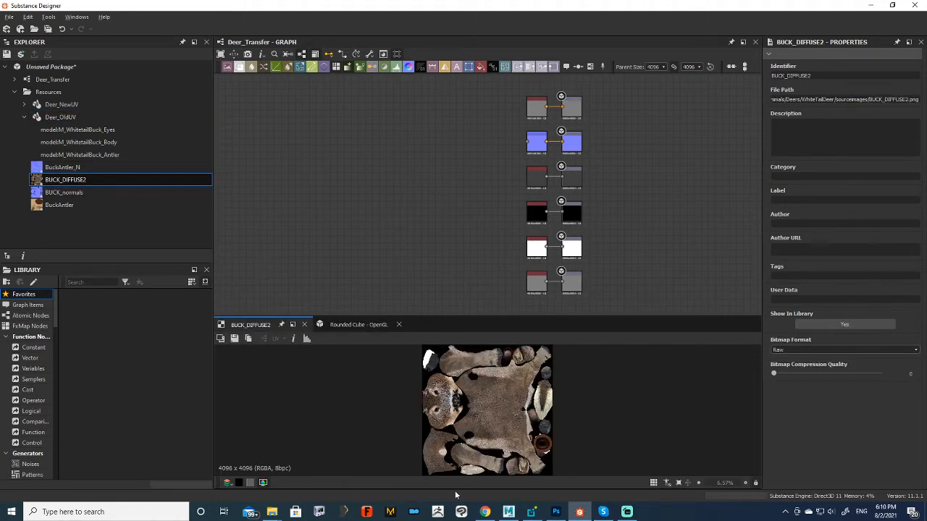
Step: Show the Deer_NewUV mesh in the 3D view and inspect the deer from several angles
click(364, 327)
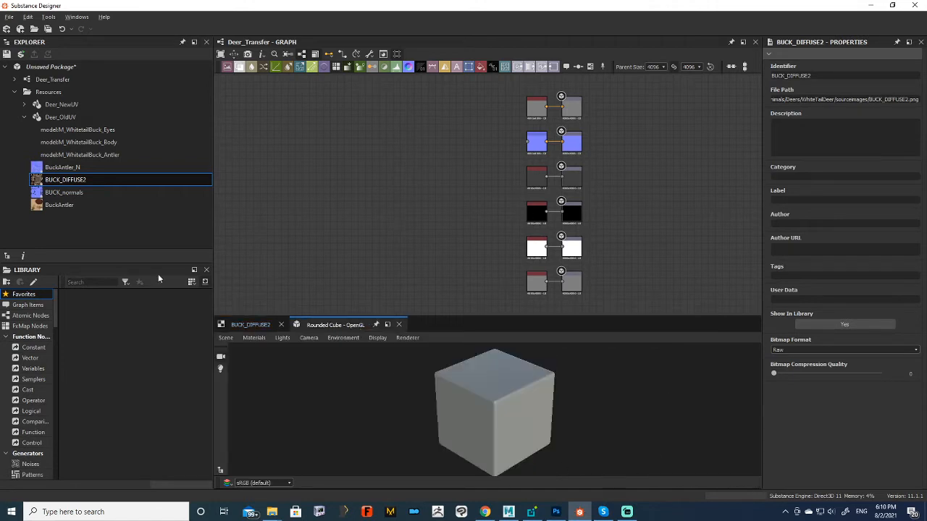
click(98, 104)
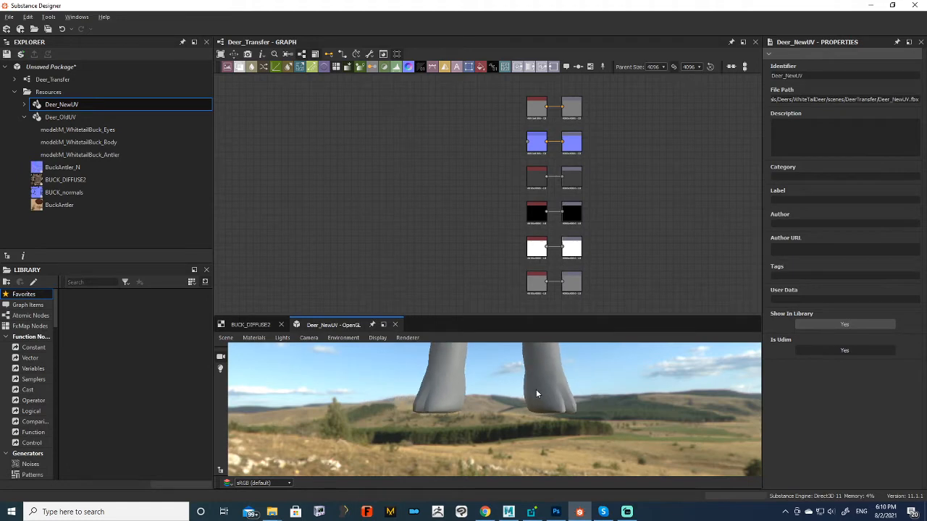
scroll(557, 383, down, 5)
middle_drag(540, 389, 540, 406)
mouse_move(540, 406)
mouse_down()
mouse_move(504, 410)
mouse_move(617, 402)
mouse_move(537, 401)
mouse_up()
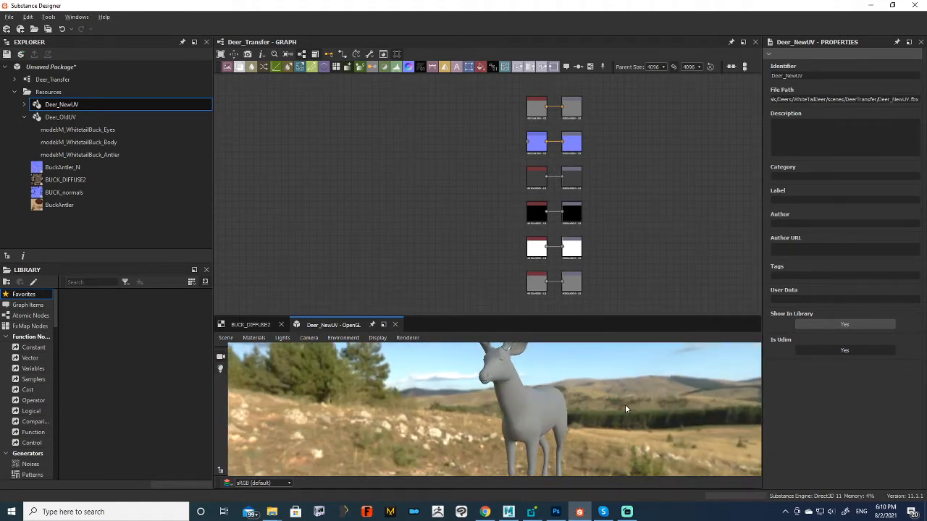
drag(626, 410, 575, 386)
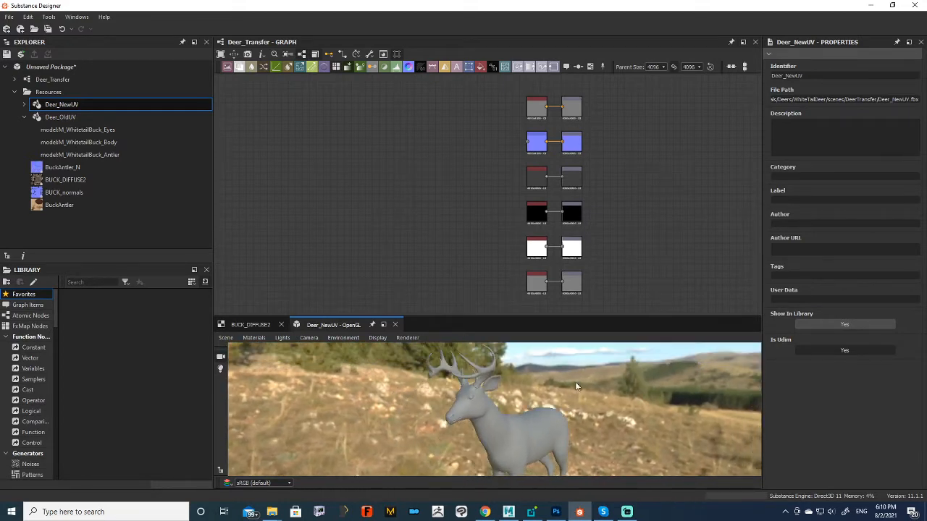
Step: Compare the Deer_OldUV mesh with the Deer_NewUV mesh in the 3D view
double_click(72, 116)
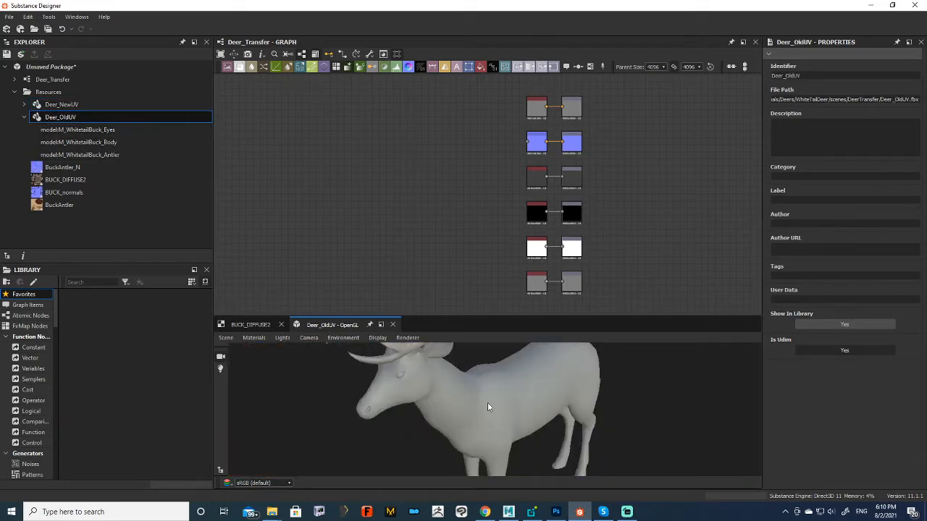
drag(487, 407, 499, 366)
click(91, 109)
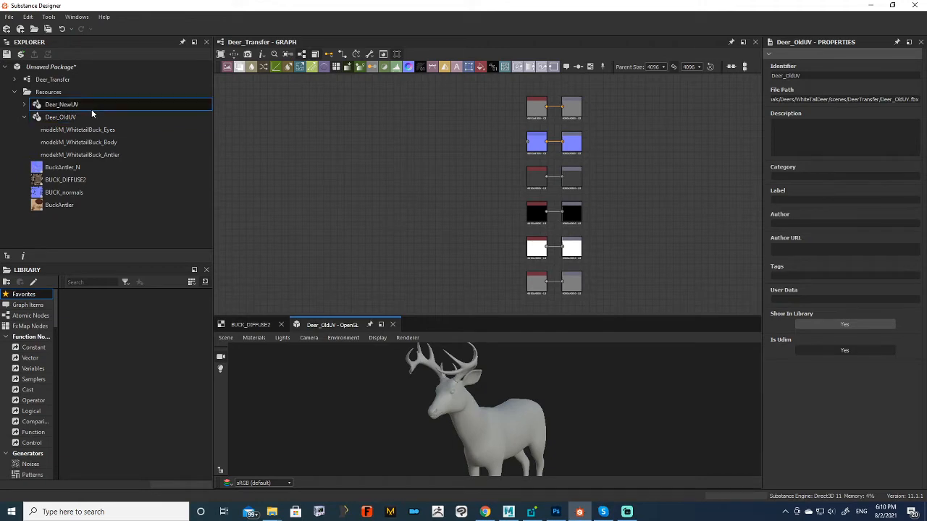
double_click(75, 107)
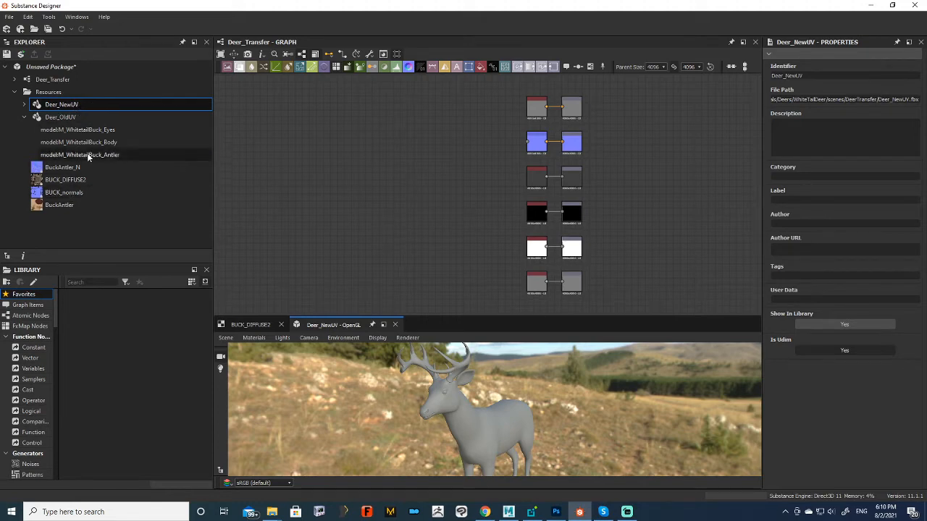
Step: Open the model information baking setup for the Deer_NewUV mesh
right_click(80, 106)
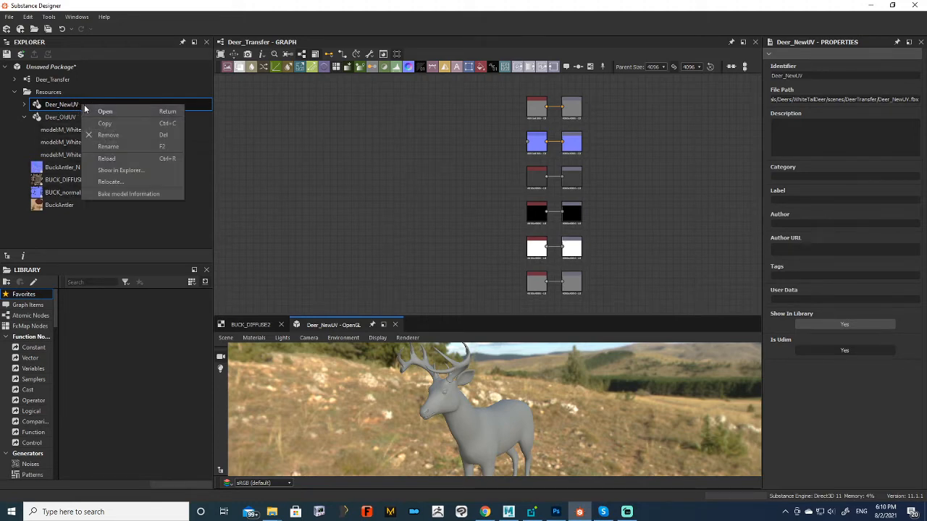
click(128, 194)
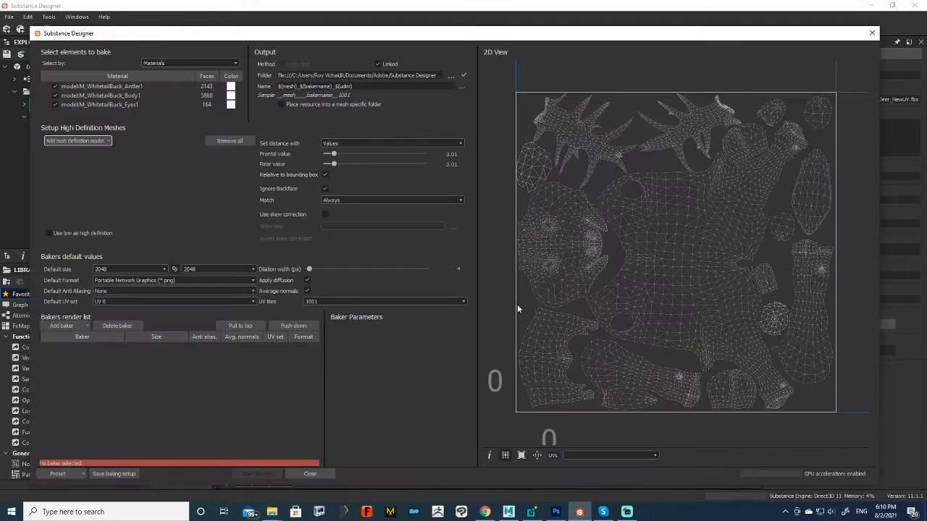
mouse_move(324, 27)
mouse_down()
mouse_move(306, 27)
mouse_move(315, 27)
mouse_up()
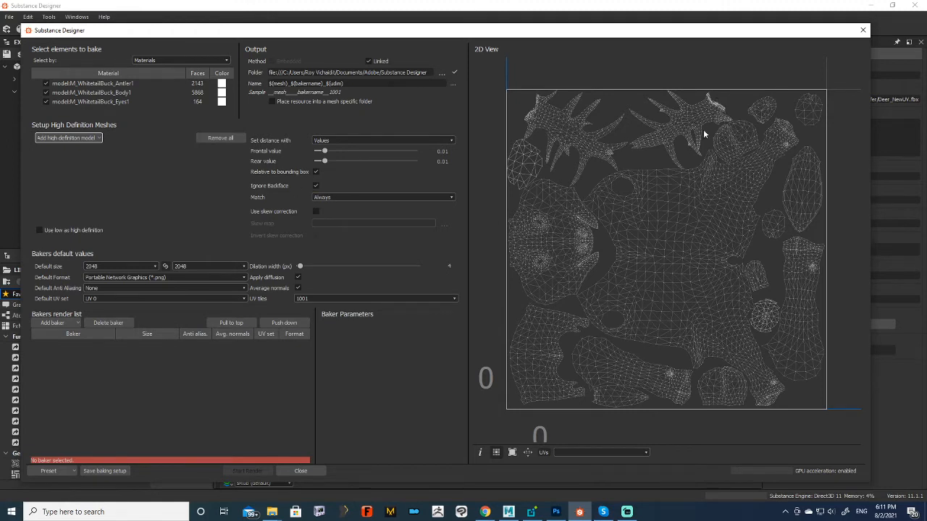
click(81, 139)
click(83, 139)
click(114, 140)
click(81, 137)
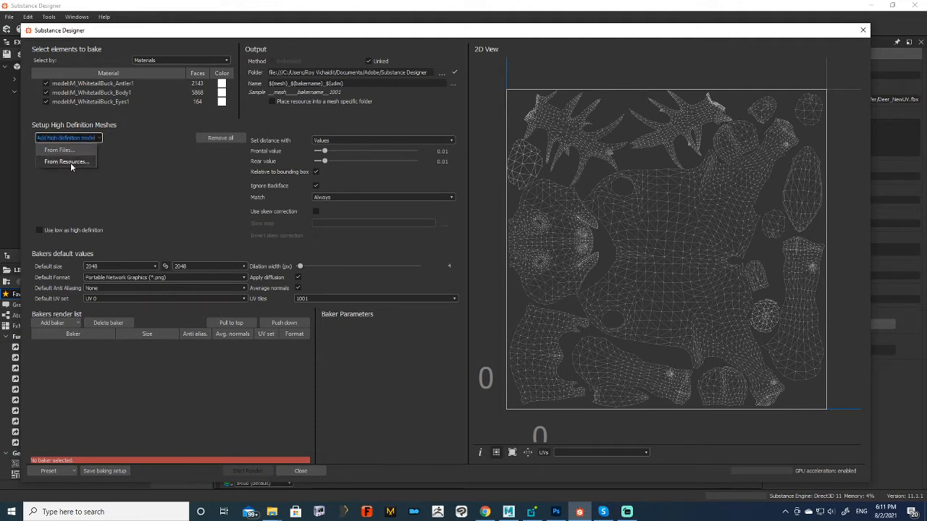
click(65, 162)
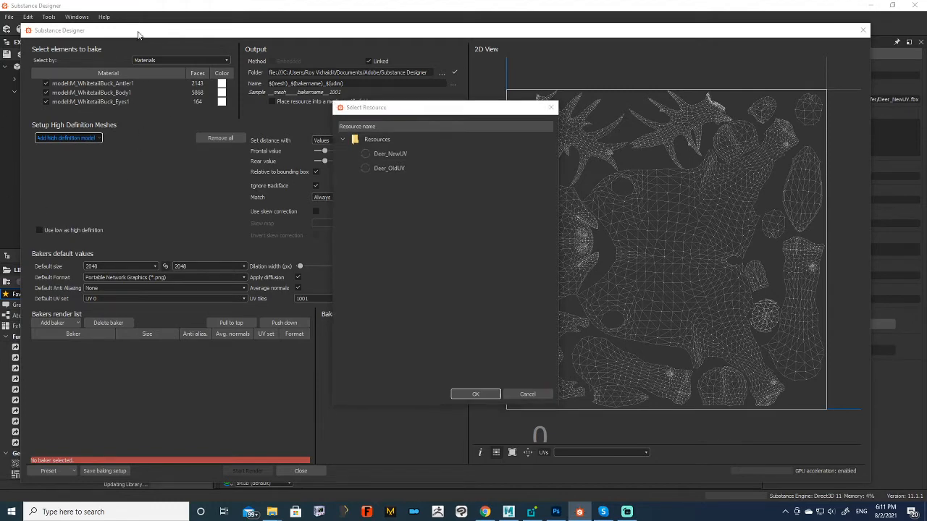
click(551, 107)
drag(312, 25, 313, 32)
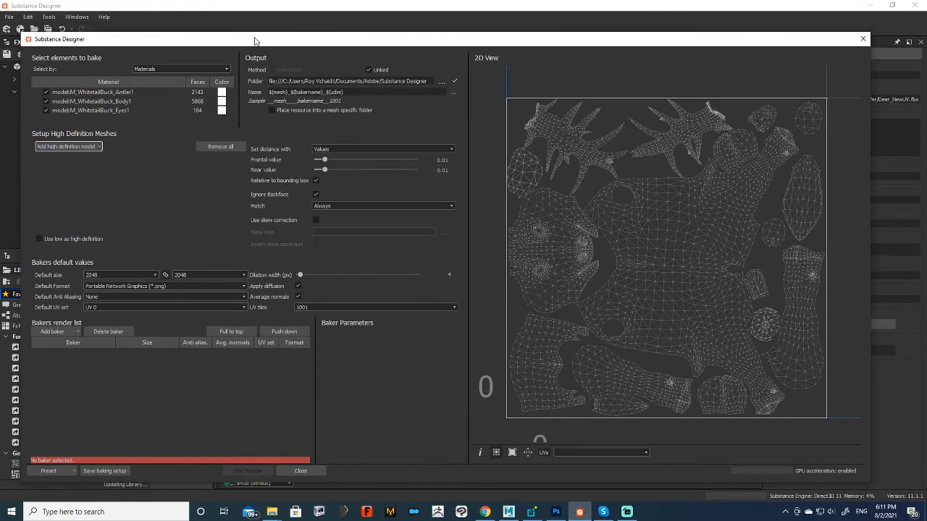
Step: Add the Deer_OldUV resource as the high definition mesh for the bake
drag(257, 40, 424, 41)
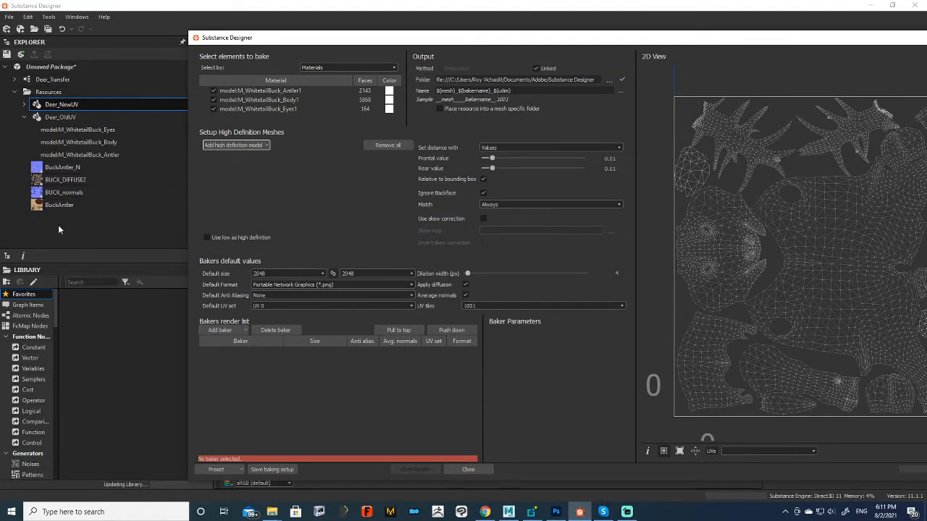
click(236, 144)
click(243, 168)
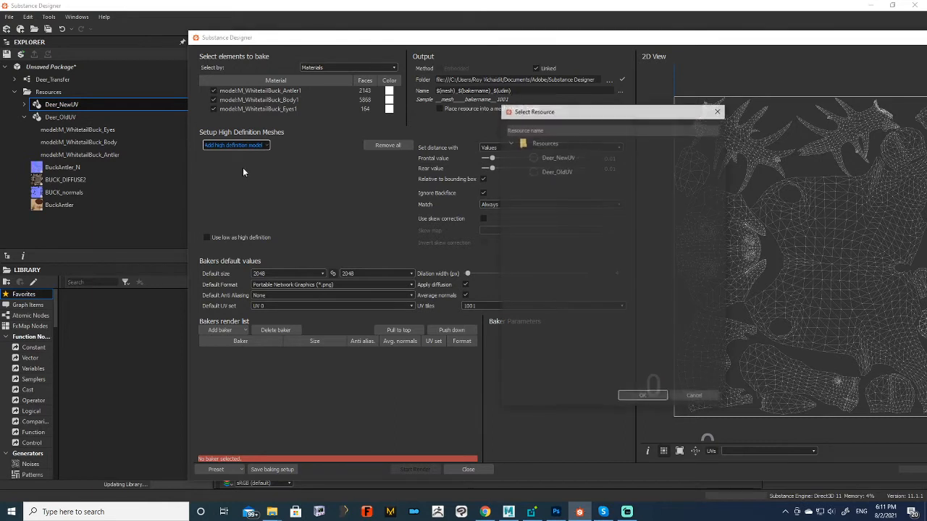
click(571, 172)
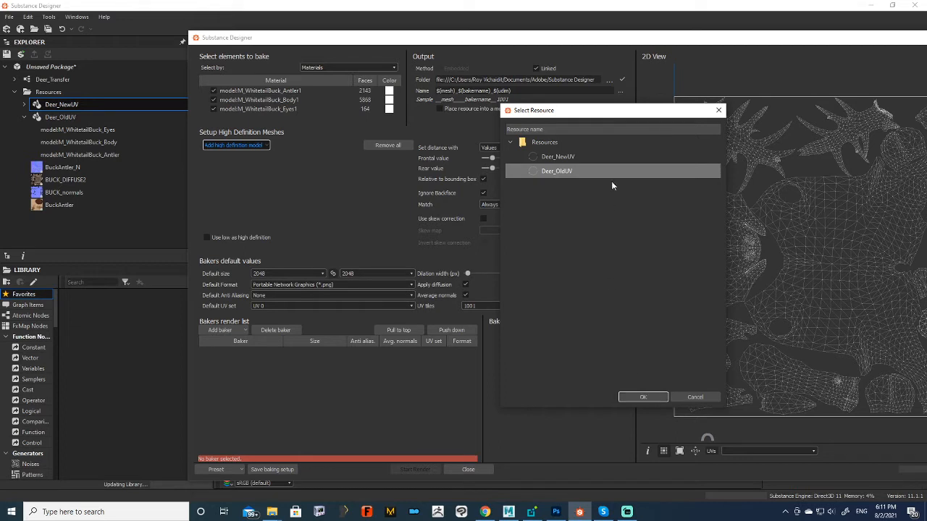
click(643, 397)
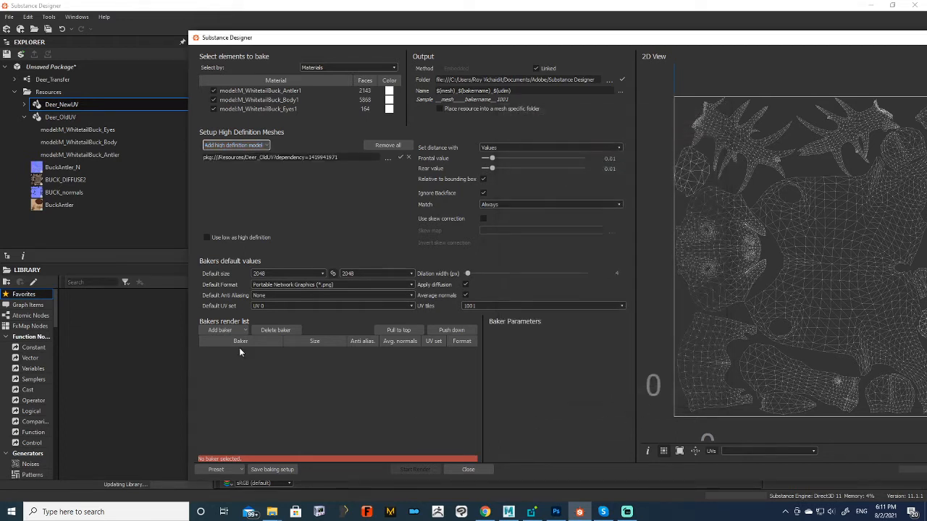
Step: Set the bakers' defaults to 4096 size, Truevision Targa format and Subsampling 2x2 anti-aliasing, keeping UV 0
click(278, 273)
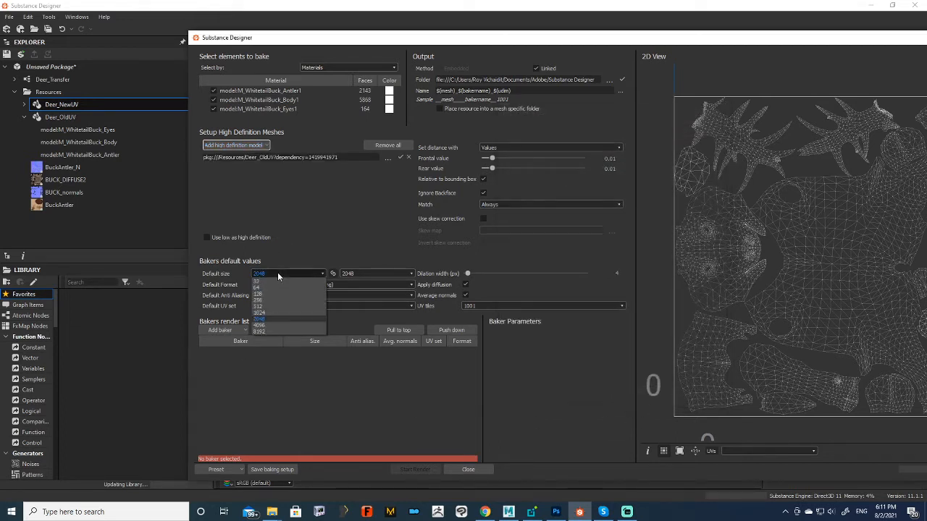
click(278, 318)
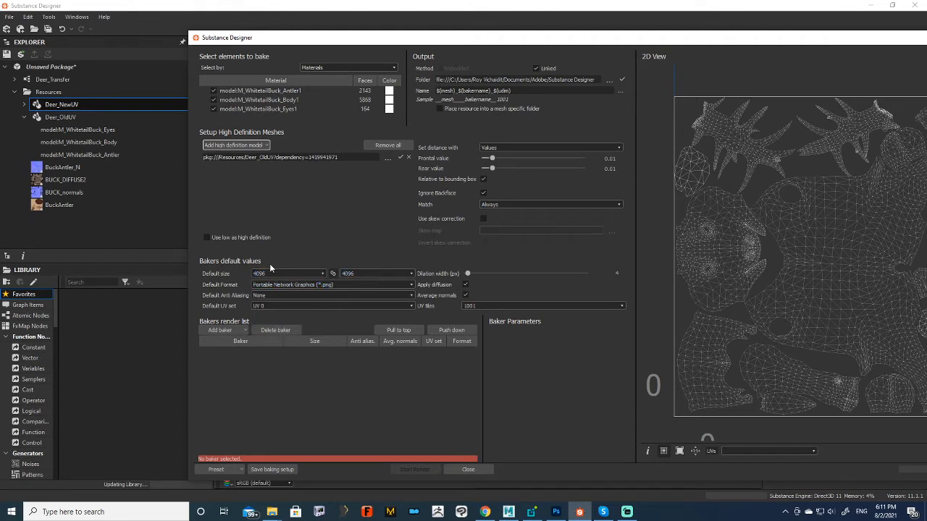
click(286, 286)
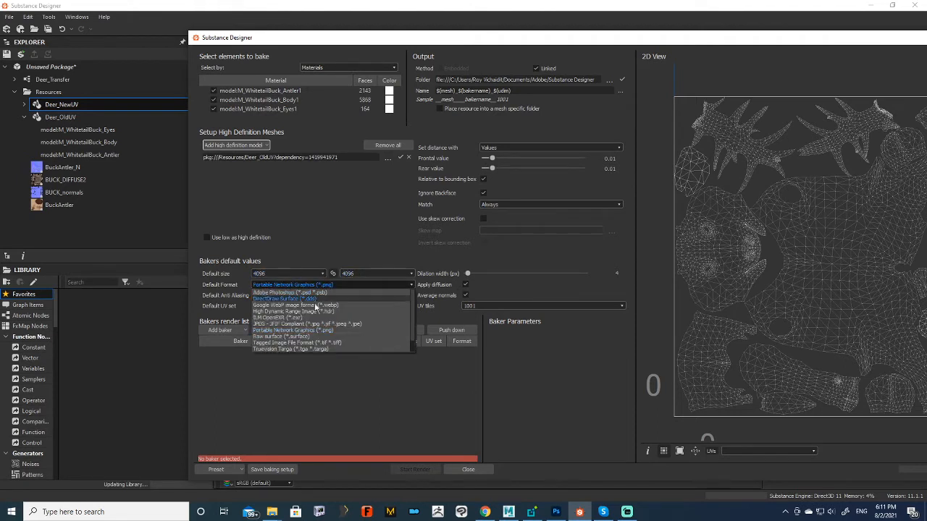
click(340, 348)
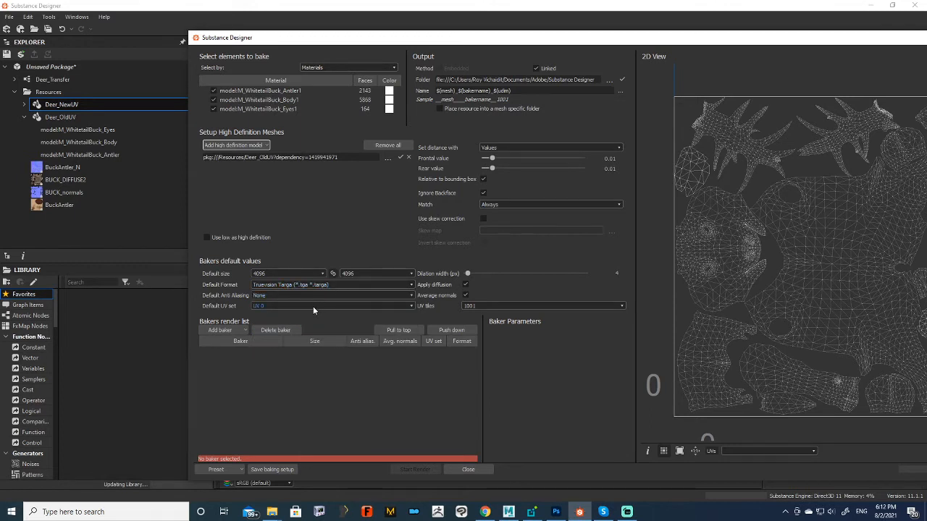
click(263, 296)
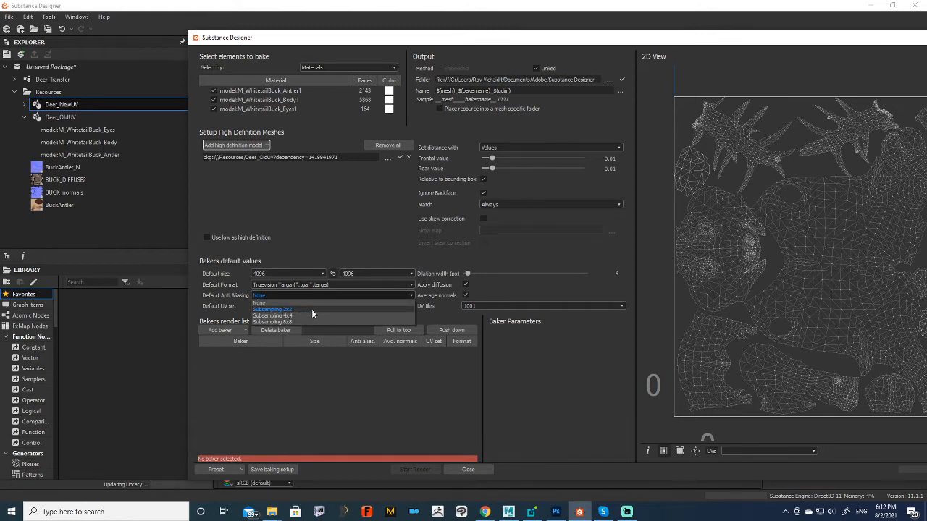
click(312, 309)
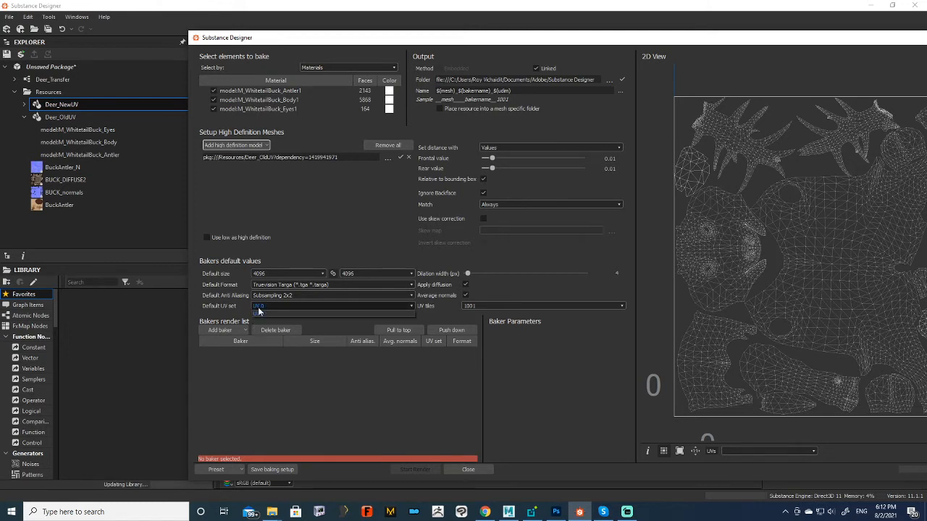
click(256, 308)
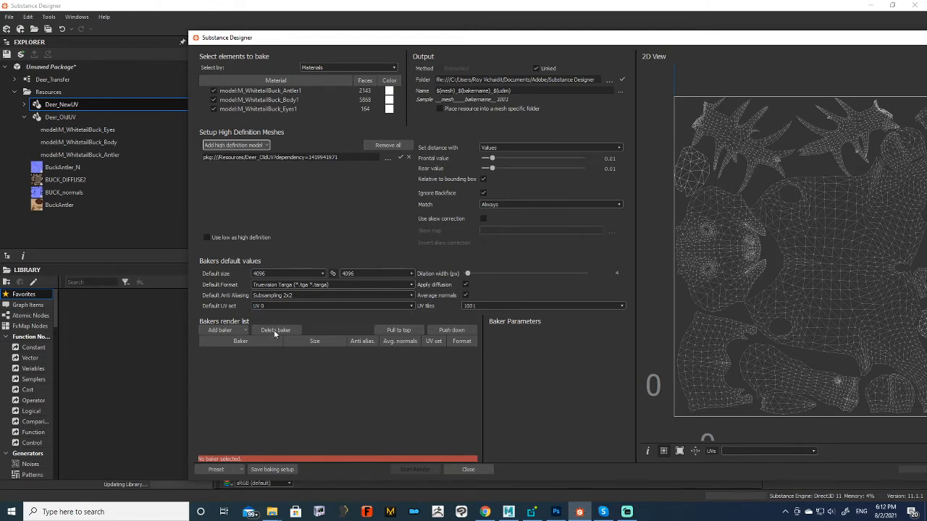
click(273, 379)
click(268, 309)
click(265, 313)
Step: Set the bake's dilation width to 6 px and turn off diffusion
click(621, 274)
double_click(616, 272)
text(6)
key(Return)
click(466, 294)
drag(619, 33, 462, 22)
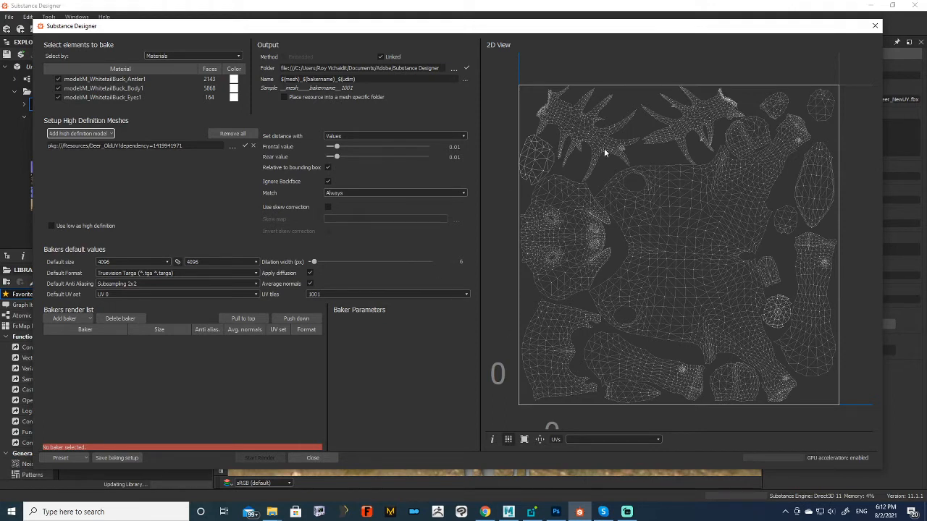
click(310, 273)
Step: Set both the frontal and rear bake distance values to 0.02
click(453, 146)
key(BackSpace)
text(2)
click(454, 156)
key(BackSpace)
text(2)
key(Return)
Step: Add three Transferred Texture from Mesh bakers to the render list
click(64, 318)
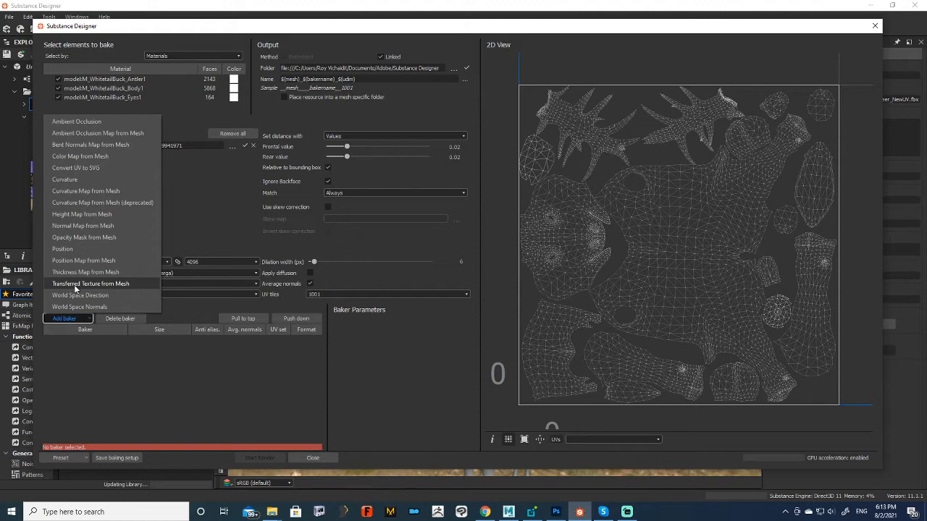
click(116, 284)
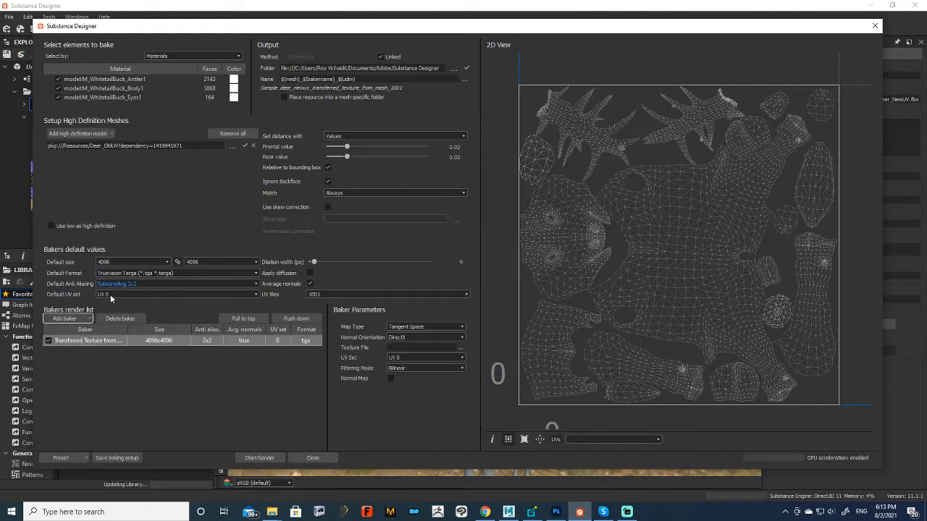
click(65, 318)
click(86, 284)
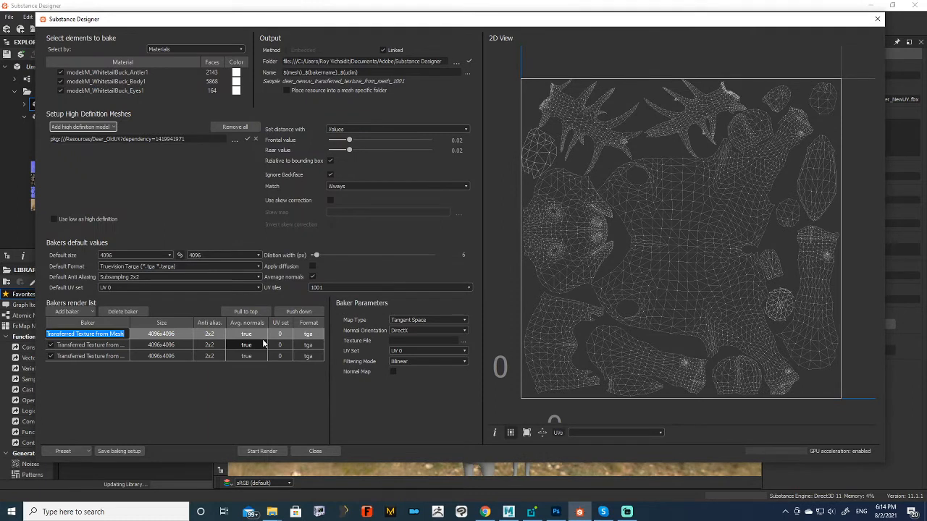
Step: Rename the first two bakers in the render list as Deer_Diffuse and Deer_Normal
text(Dee)
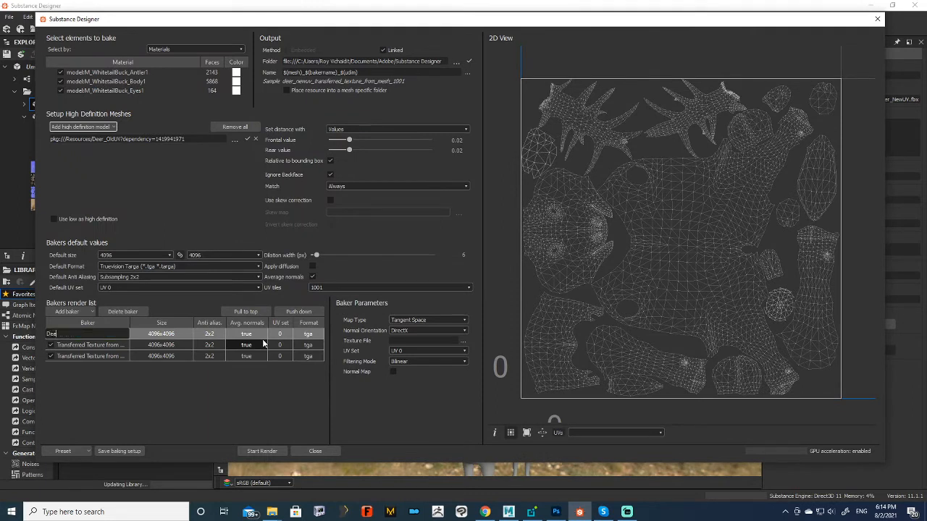
text(r_Diffuse)
key(Return)
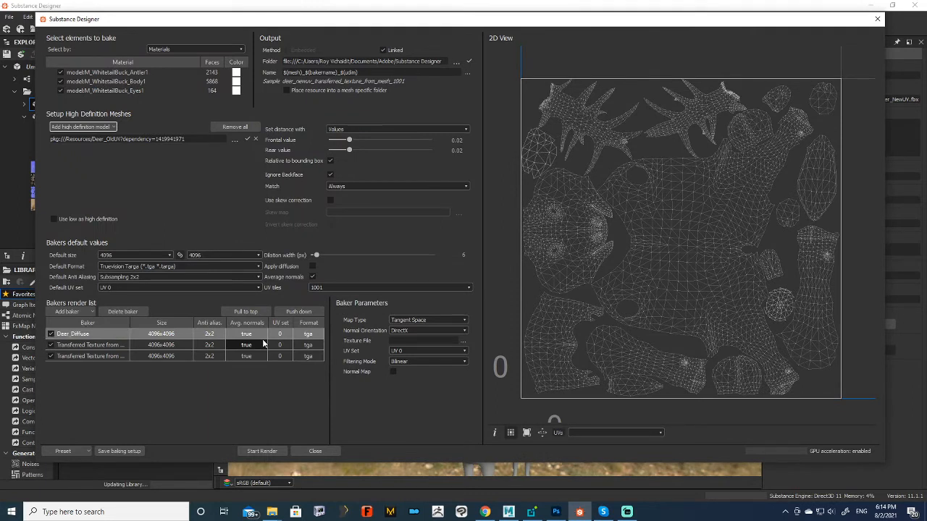
click(87, 345)
click(87, 345)
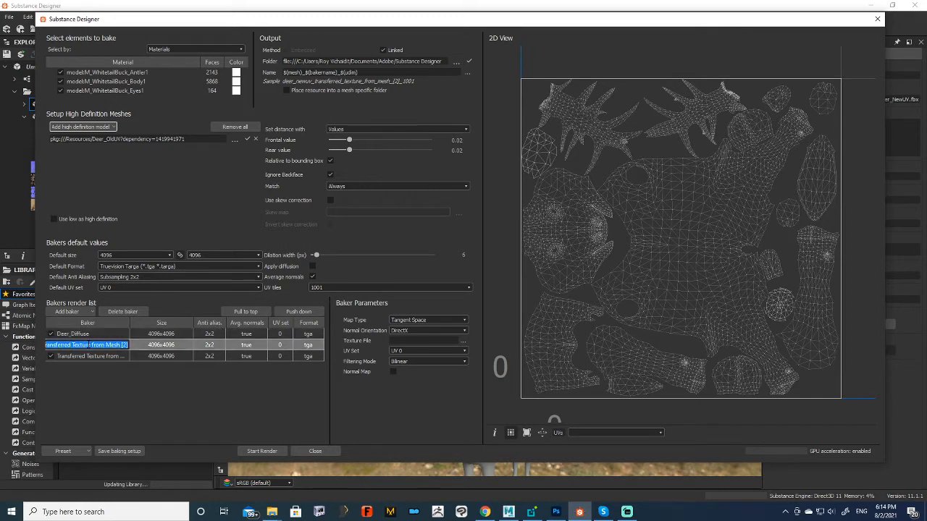
text(Deer_)
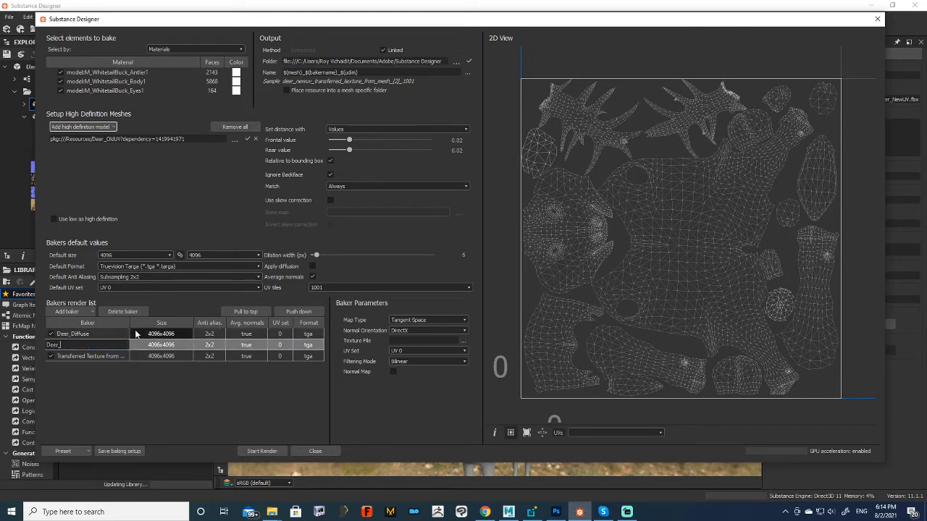
text(Normal)
key(Return)
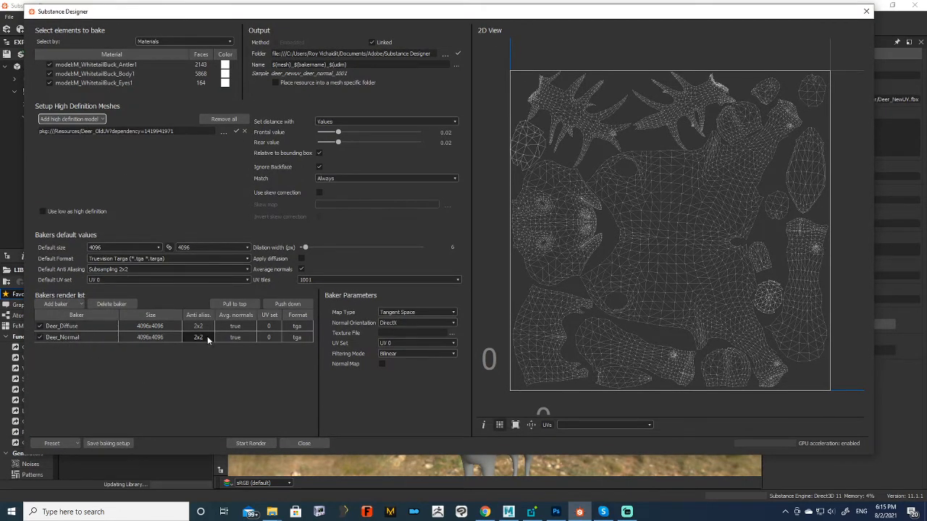
Step: Assign the BUCK_DIFFUSE2 resource as the texture file of the Deer_Diffuse baker
click(79, 326)
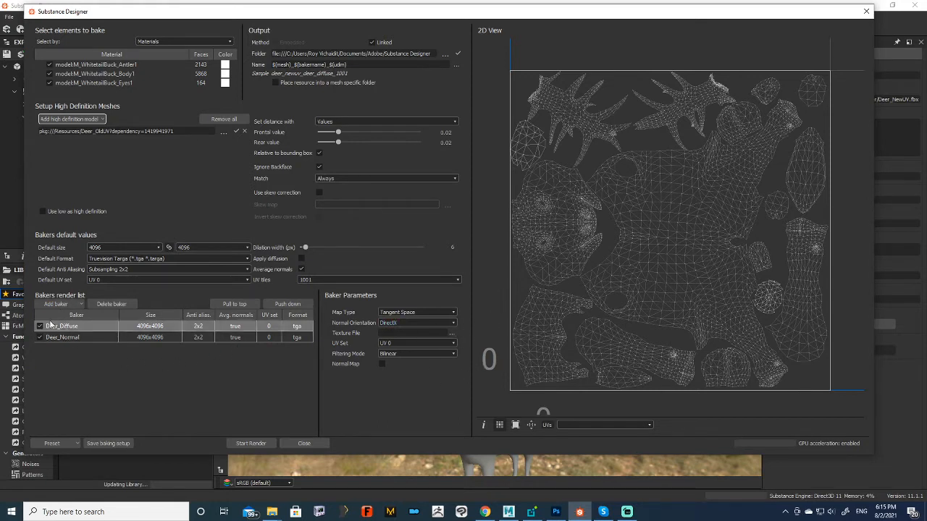
drag(110, 12, 190, 25)
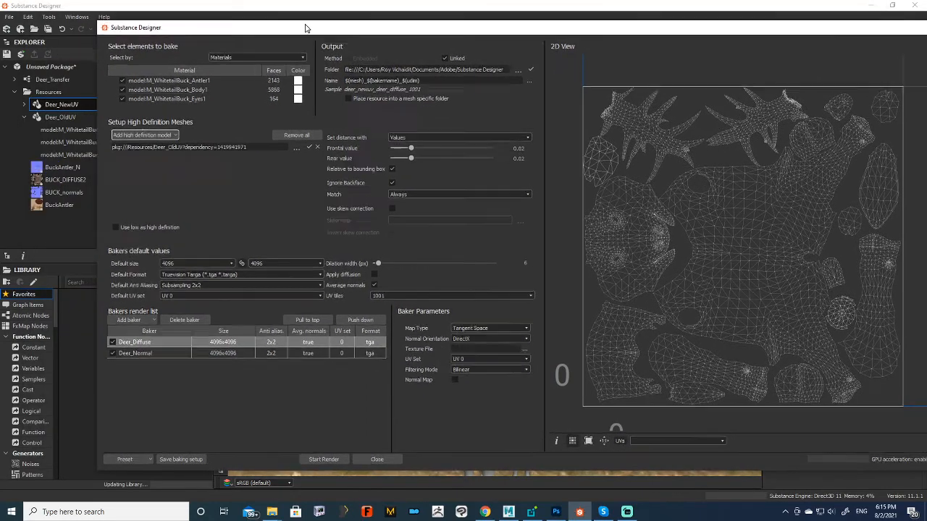
drag(314, 26, 230, 16)
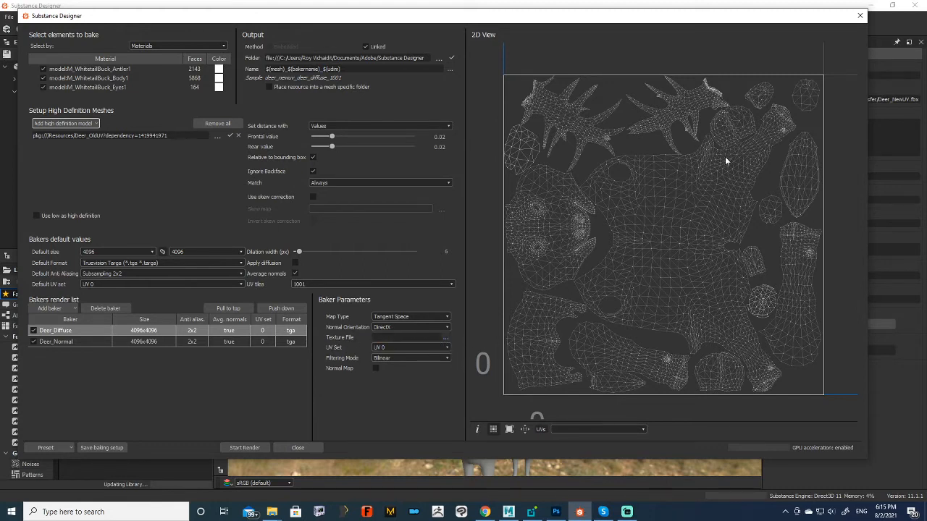
click(446, 337)
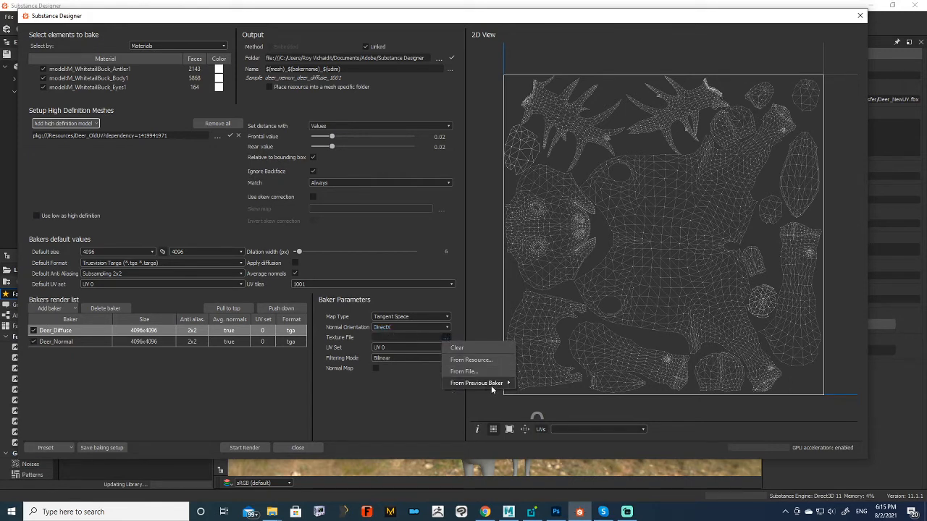
click(471, 361)
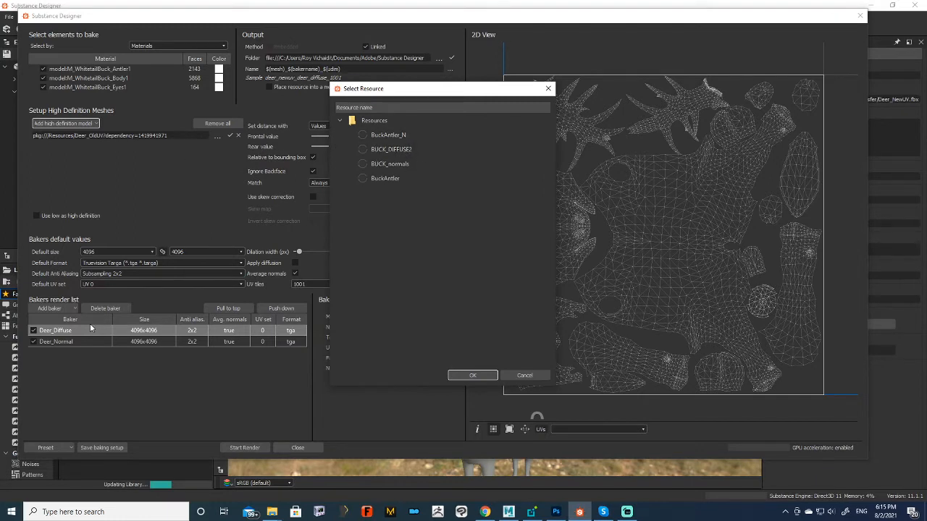
click(409, 149)
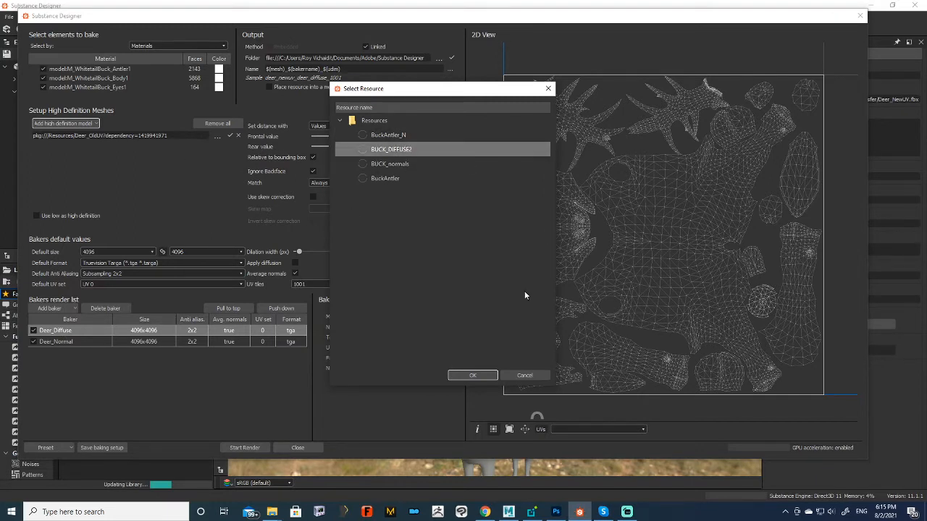
click(477, 377)
Step: Assign the BUCK_normals resource as the texture file of the Deer_Normal baker
click(79, 342)
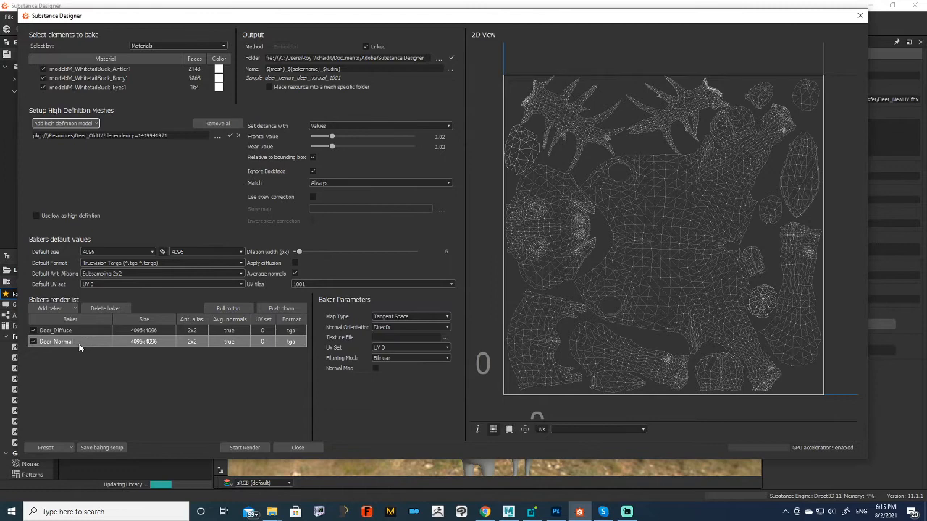
click(447, 338)
click(477, 372)
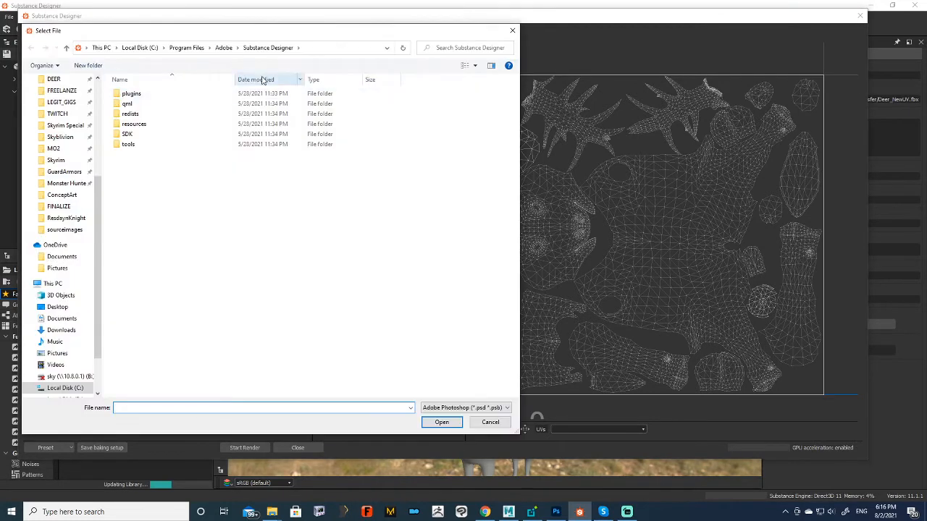
click(512, 31)
click(447, 338)
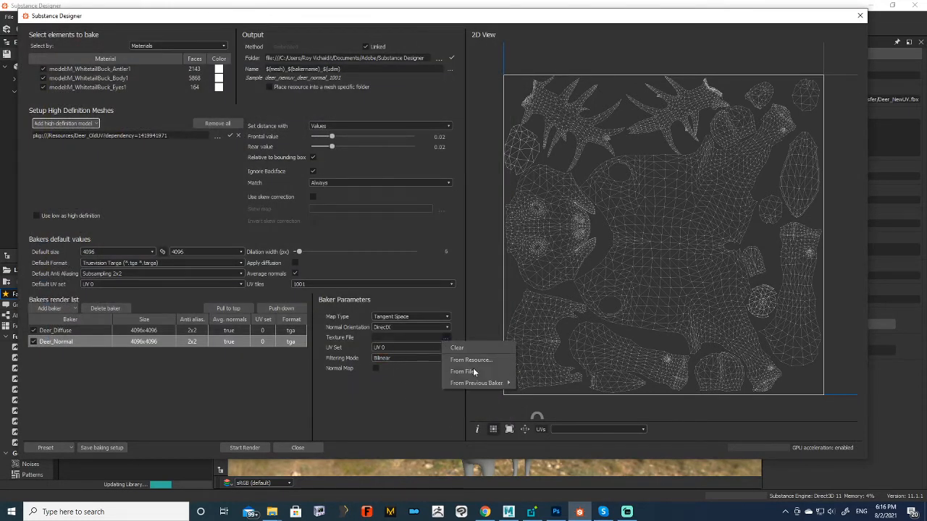
click(471, 360)
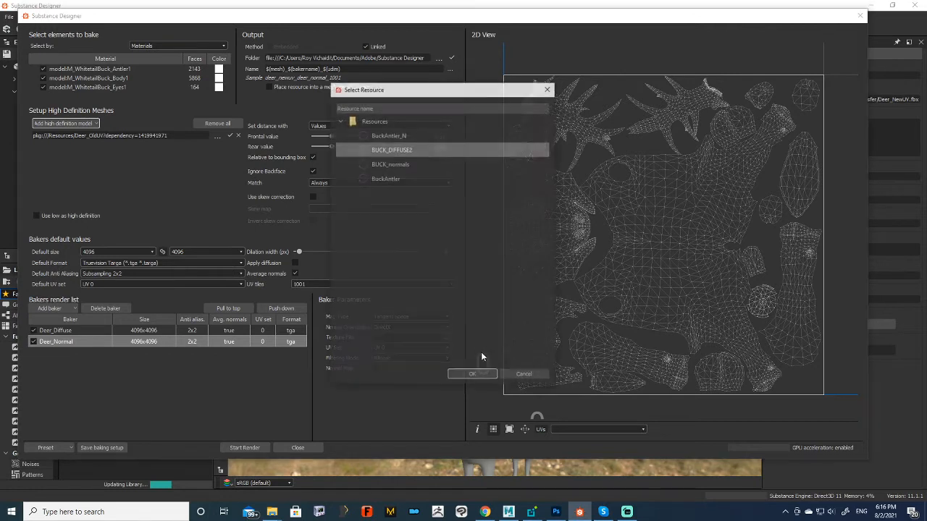
click(412, 163)
click(484, 375)
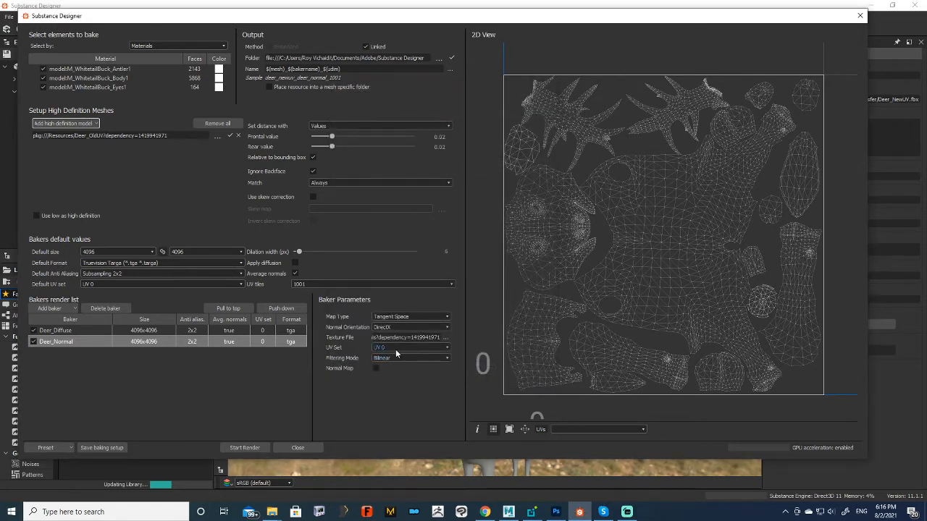
Step: Keep DirectX as the normal orientation and enable the Normal Map option for the Deer_Normal baker
click(410, 327)
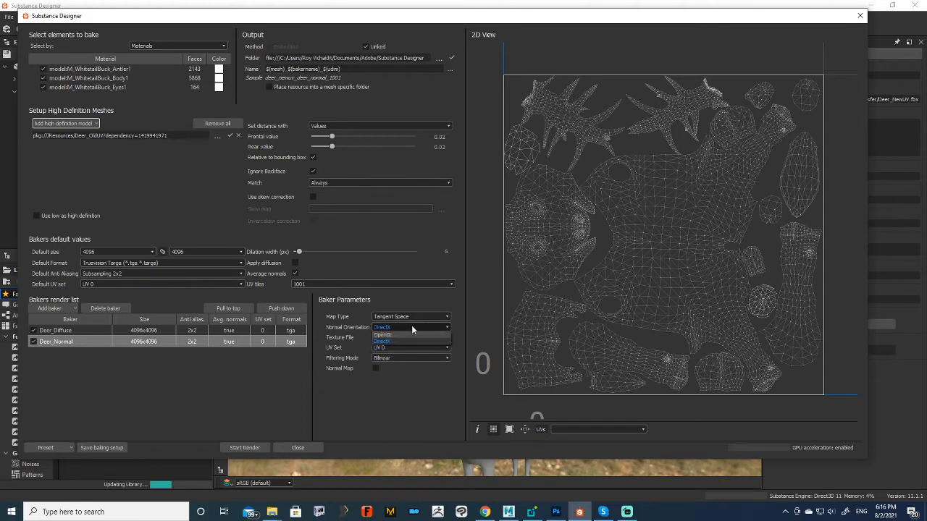
click(412, 328)
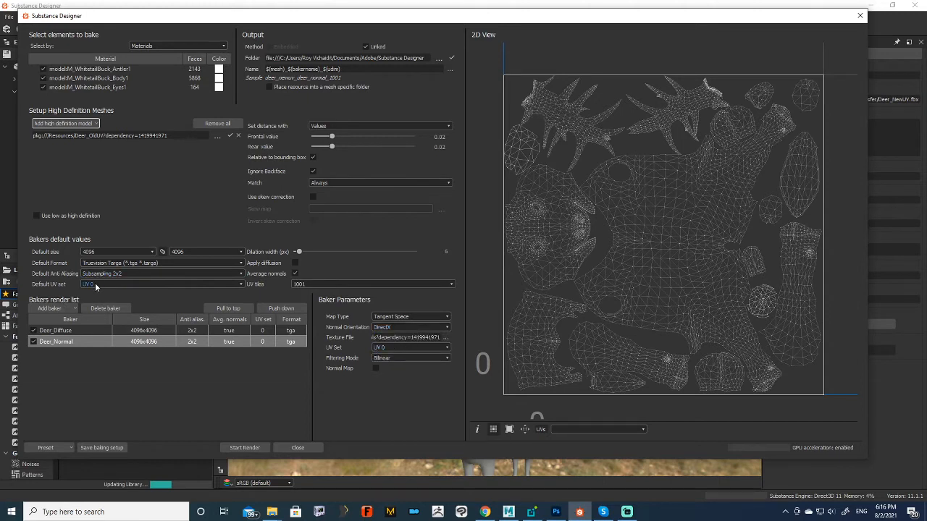
click(396, 328)
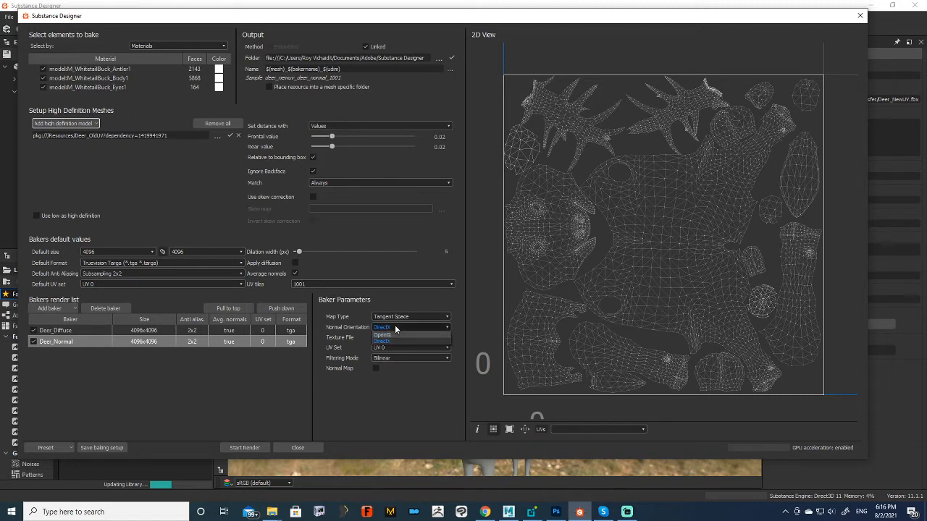
click(402, 329)
click(72, 332)
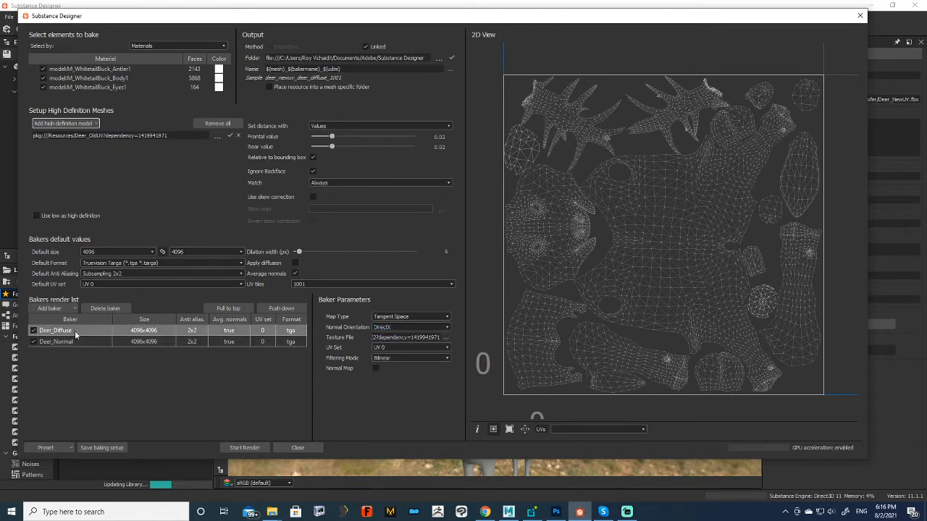
click(67, 342)
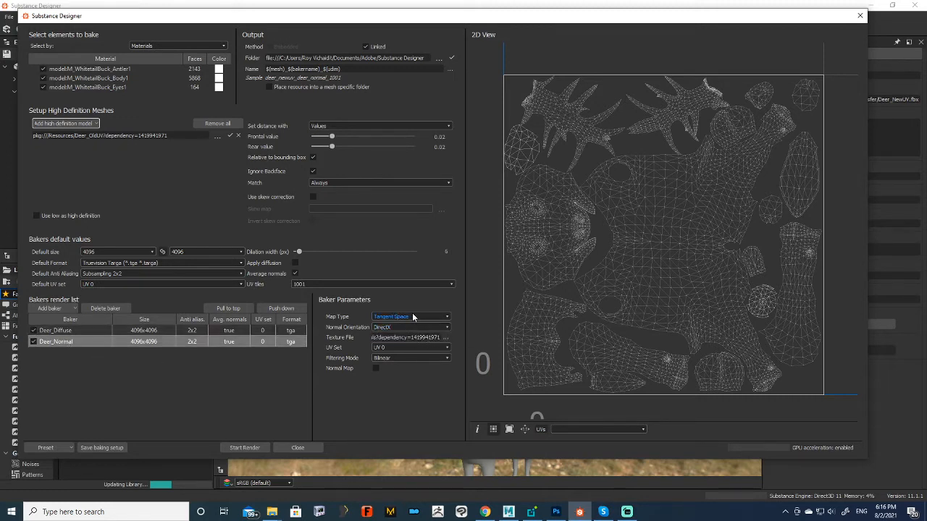
click(71, 331)
click(73, 342)
Step: Render the Deer_Diffuse and Deer_Normal bakes and review the baked result
click(252, 450)
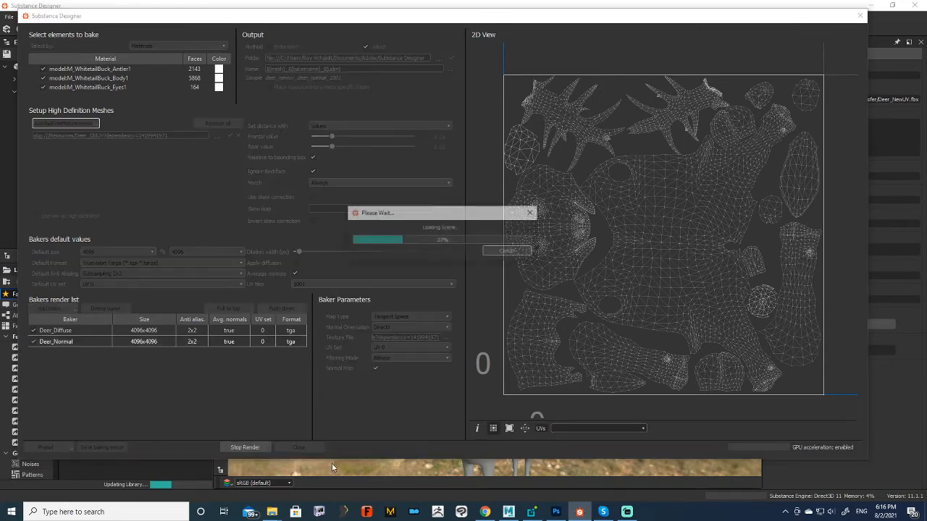
mouse_move(483, 511)
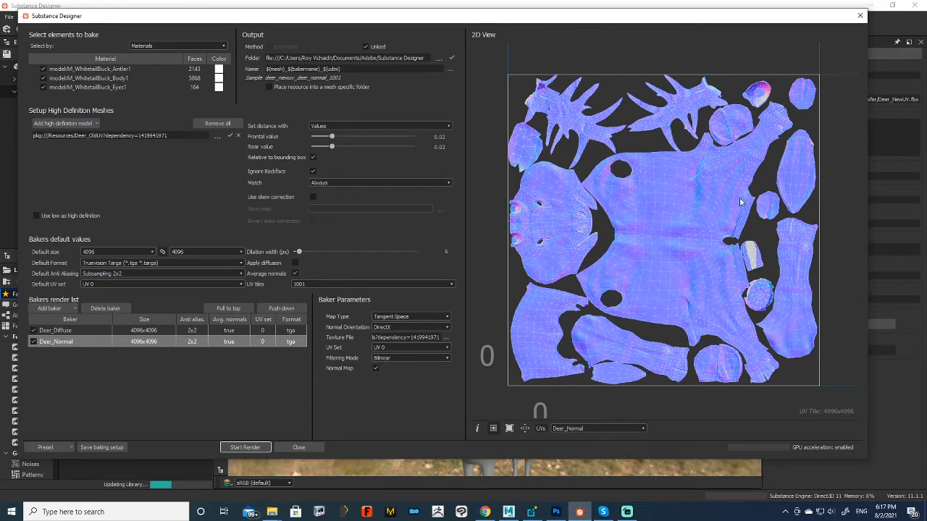
click(98, 331)
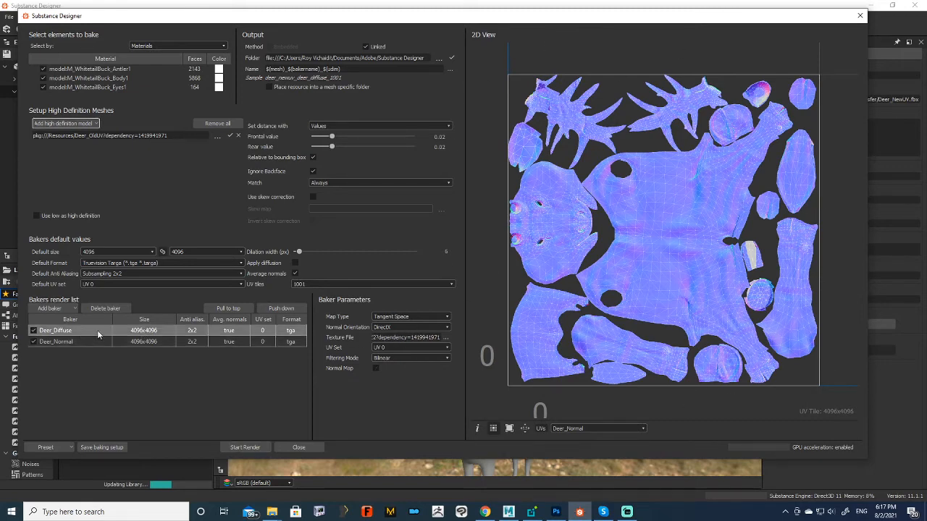
click(114, 350)
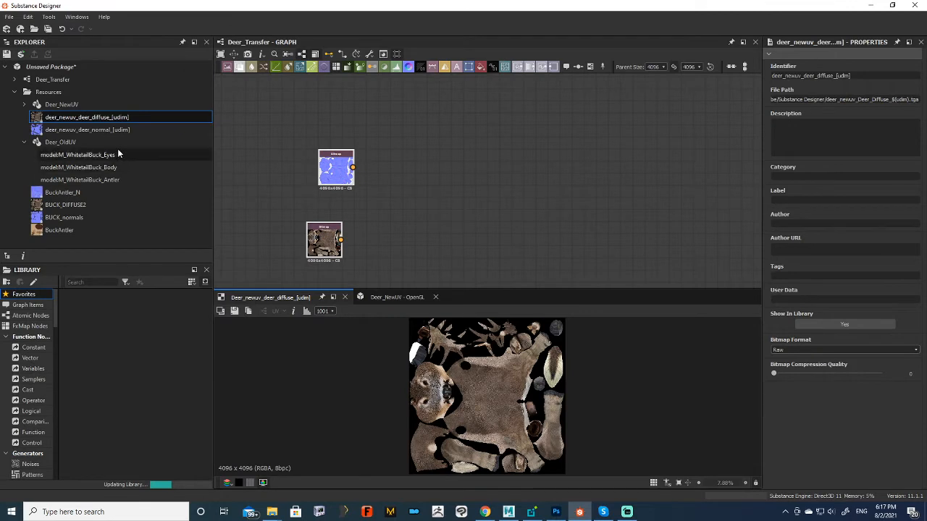
Step: Delete the two bitmap nodes from the graph and add the baked diffuse and normal maps as new bitmap nodes
key(Delete)
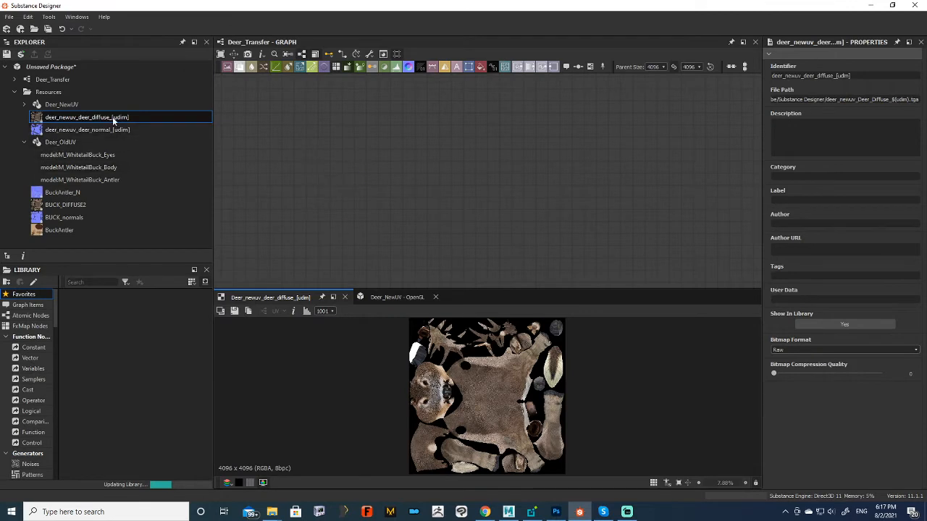
click(24, 104)
click(23, 104)
shift+click(87, 130)
drag(86, 129, 389, 176)
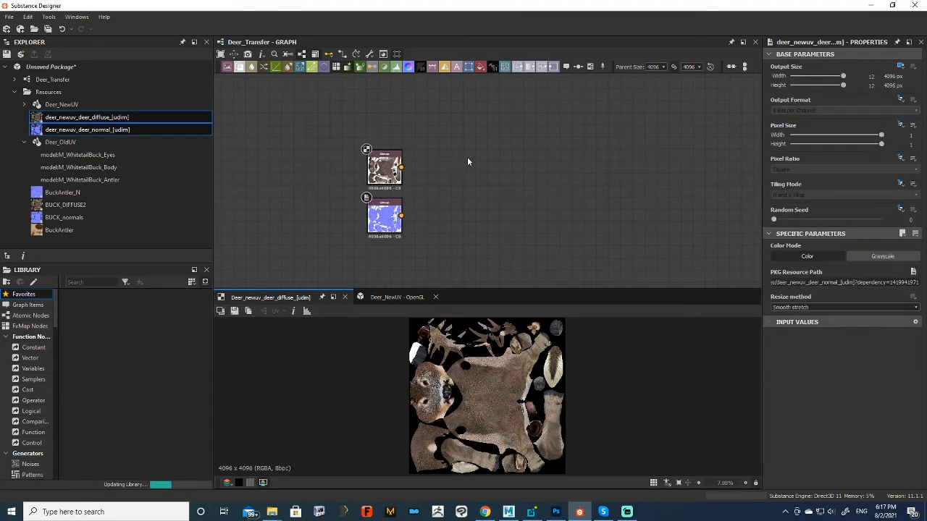
Step: Compare the baked deer_newuv diffuse map with the original BUCK_DIFFUSE2 texture in the 2D view
click(69, 205)
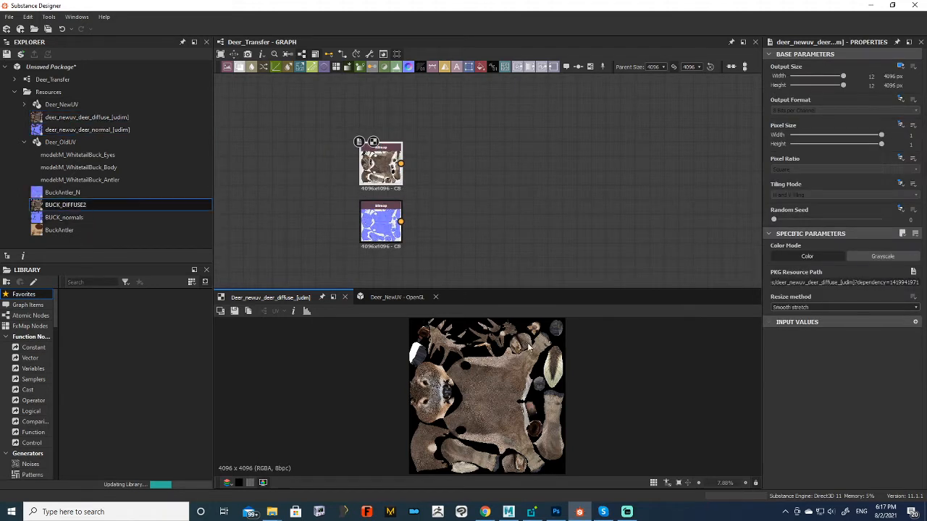
click(380, 164)
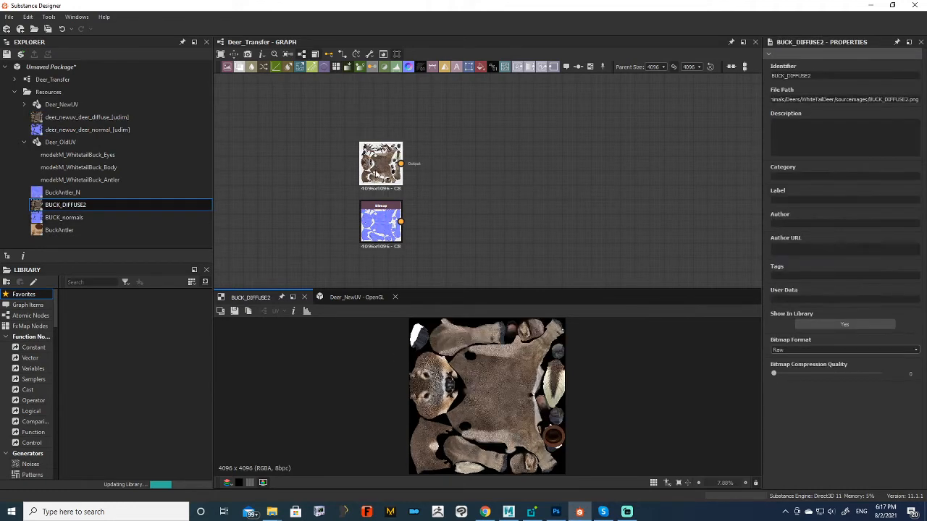
click(383, 164)
double_click(157, 203)
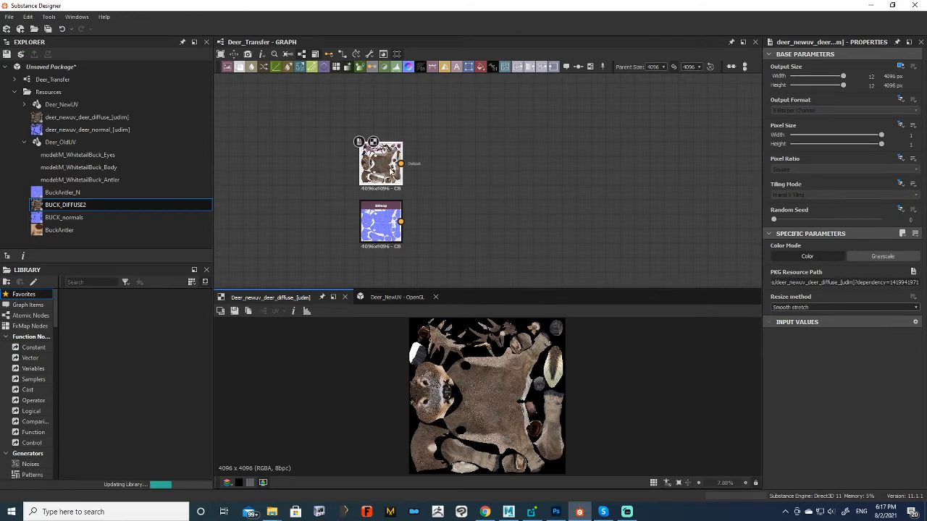
double_click(386, 166)
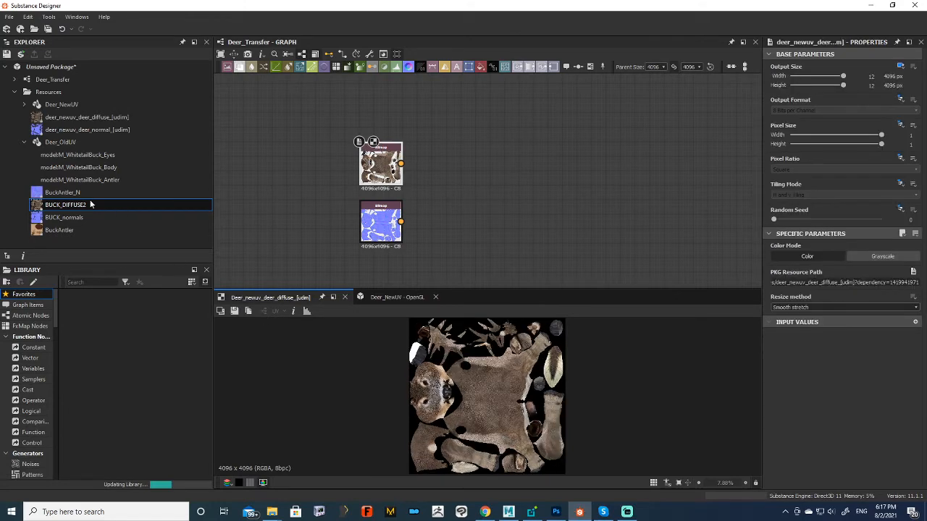
double_click(69, 119)
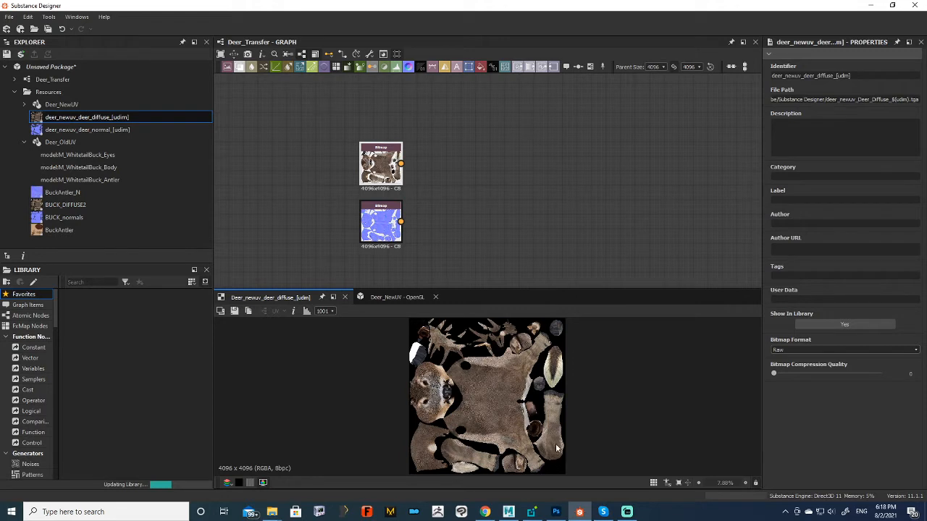
double_click(66, 205)
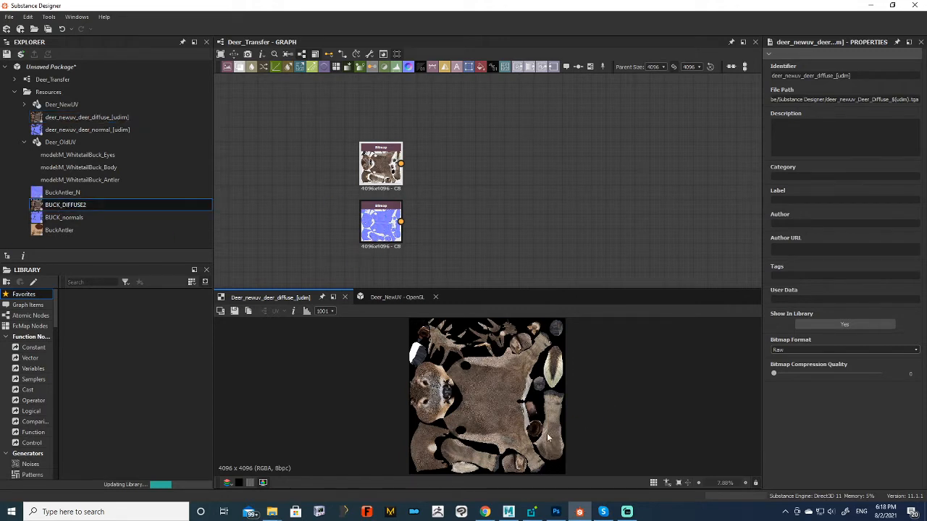
double_click(86, 117)
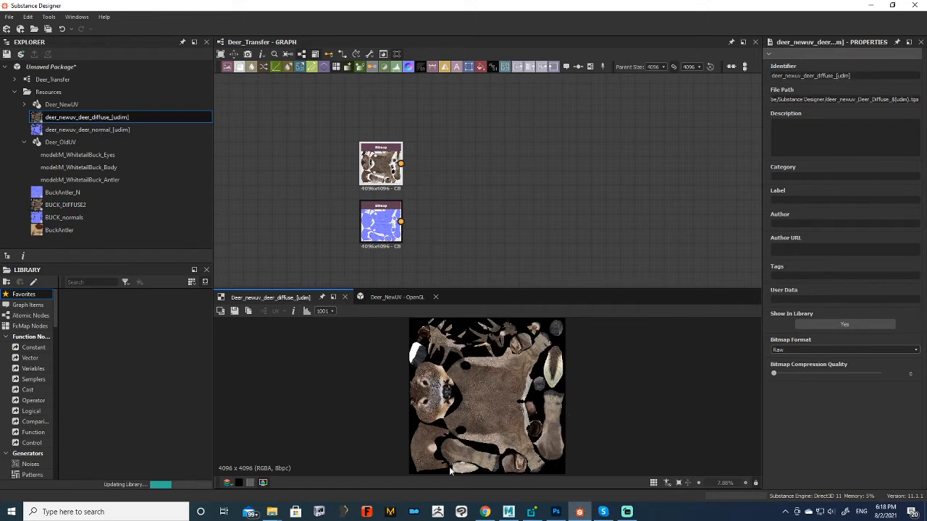
scroll(477, 443, up, 4)
scroll(409, 358, down, 3)
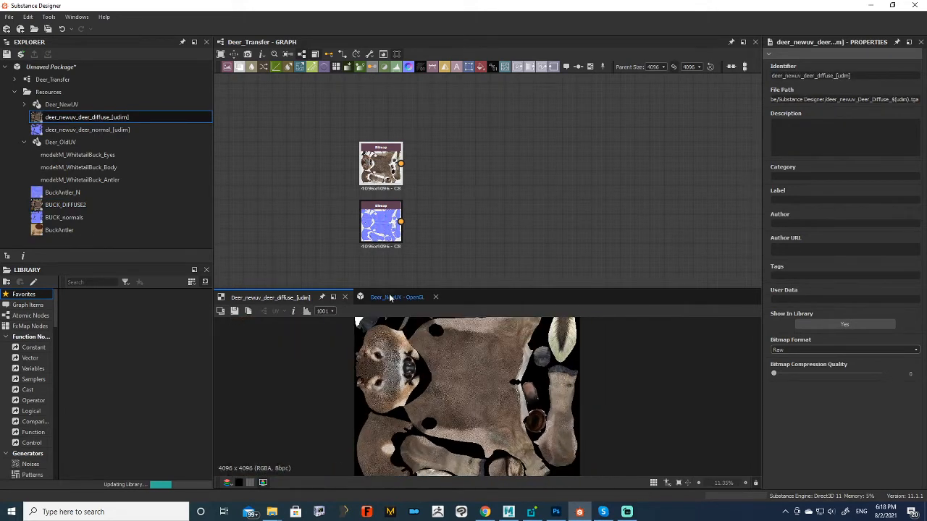
Step: Examine the antler areas in the baked deer_newuv diffuse map, and view the source BuckAntler and BUCK_normals textures
scroll(409, 358, up, 3)
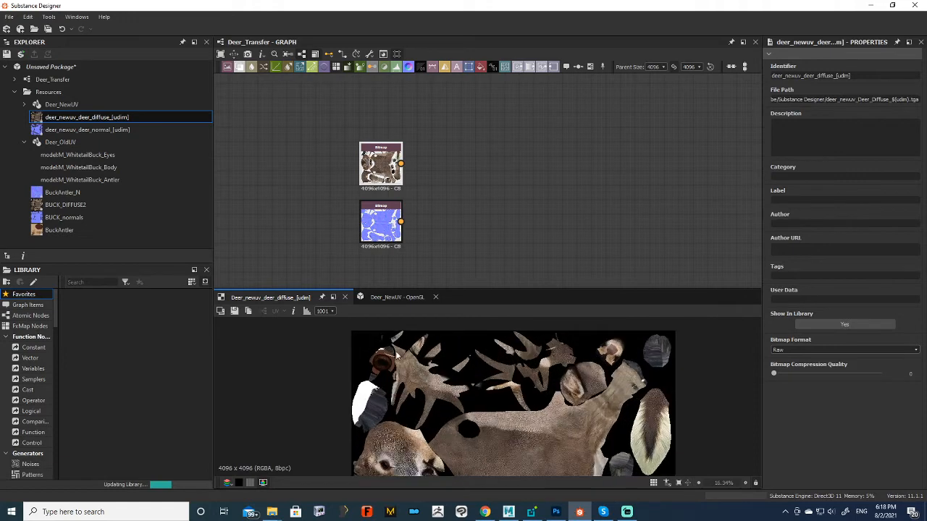
scroll(395, 382, up, 2)
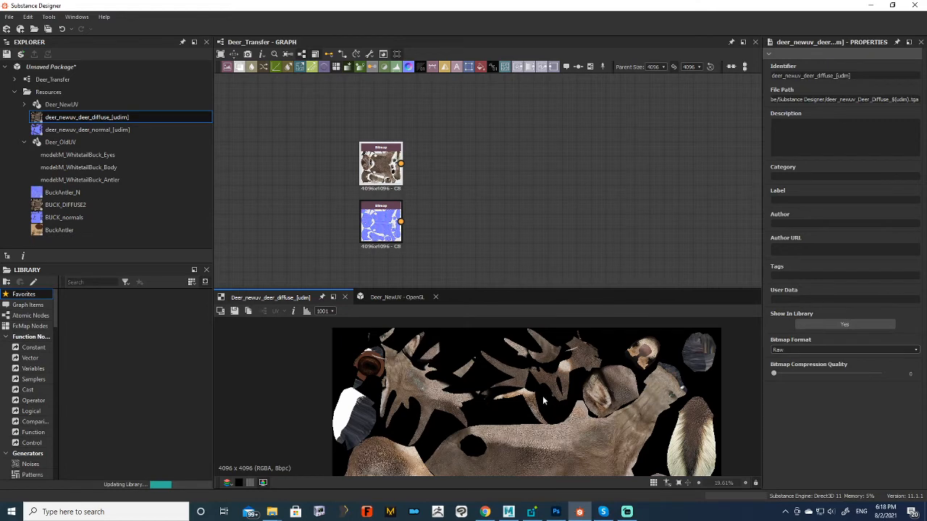
middle_drag(546, 355, 534, 362)
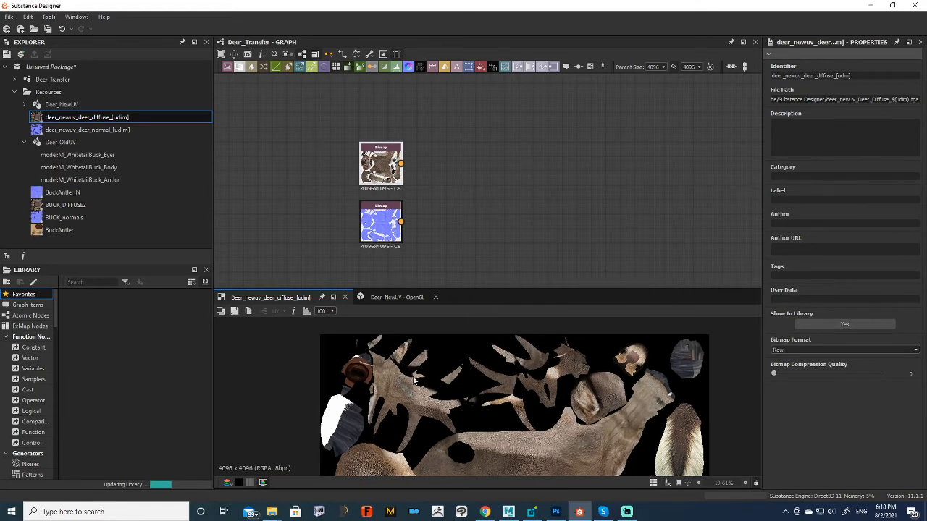
scroll(443, 386, down, 5)
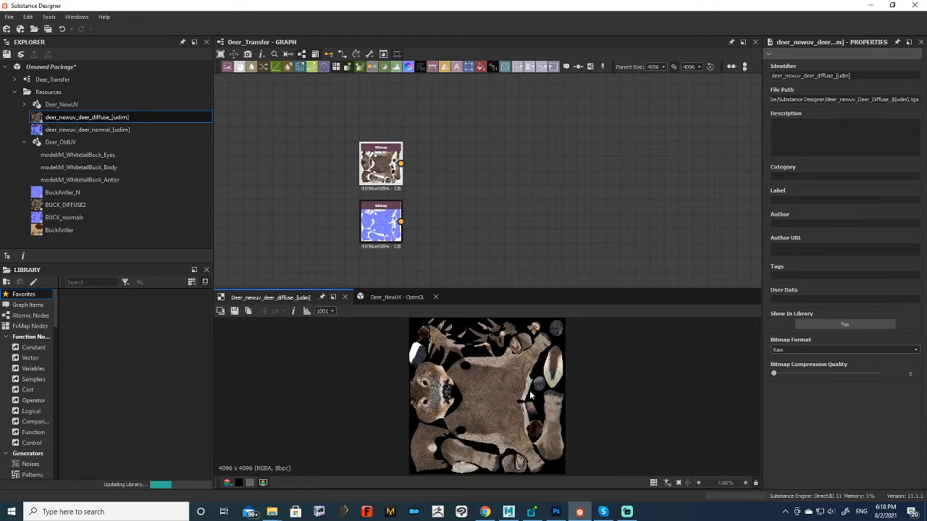
click(66, 232)
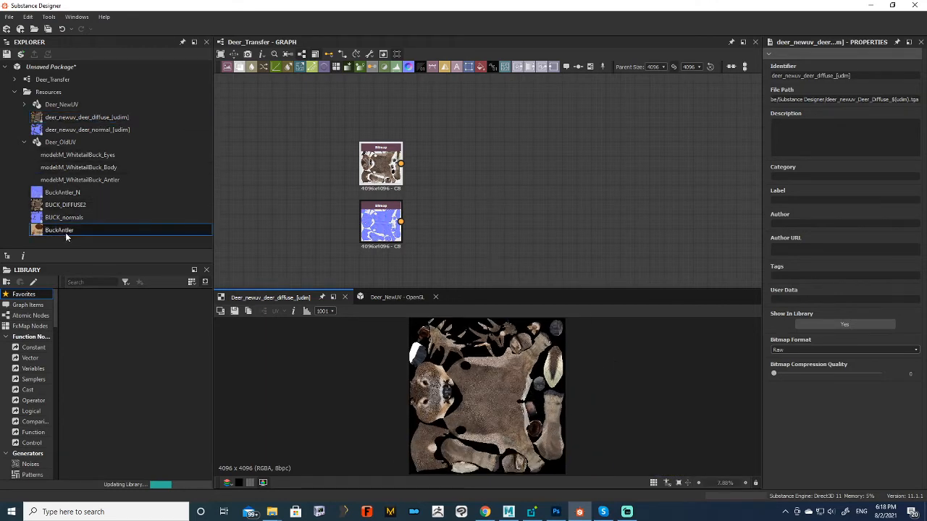
scroll(483, 418, up, 3)
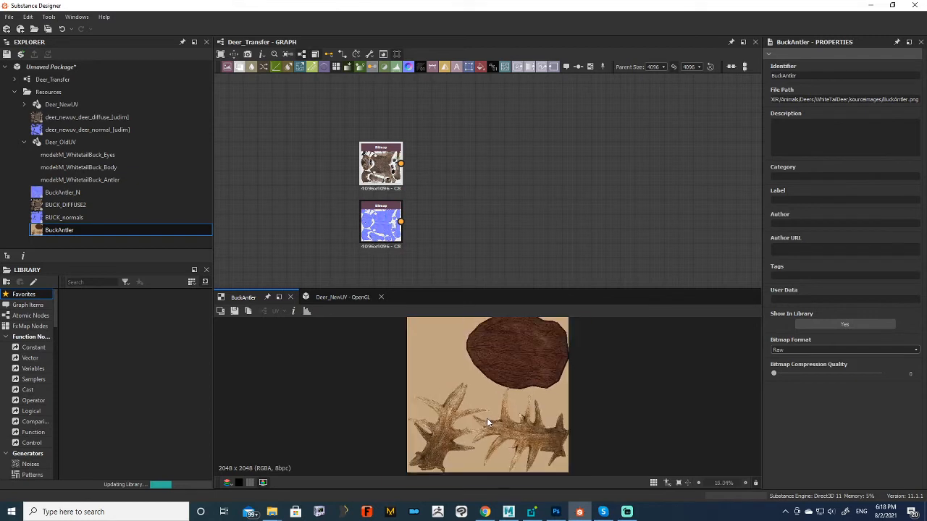
click(84, 220)
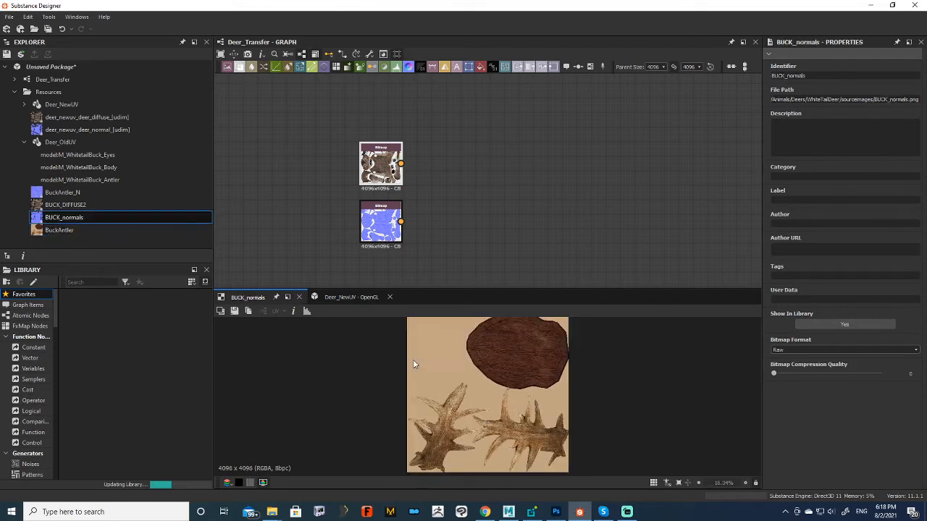
Step: Open the model information bake setup for Deer_NewUV and add two Transferred Texture from Mesh bakers
click(74, 107)
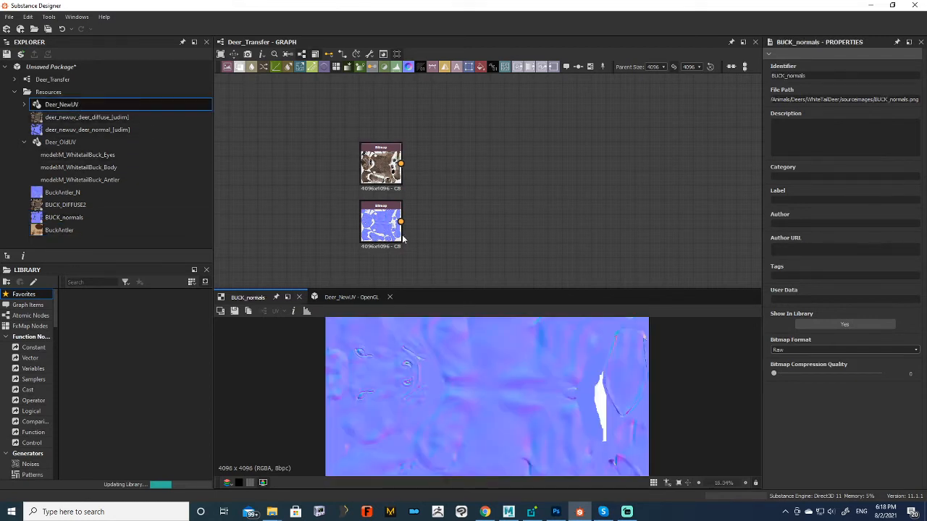
right_click(65, 106)
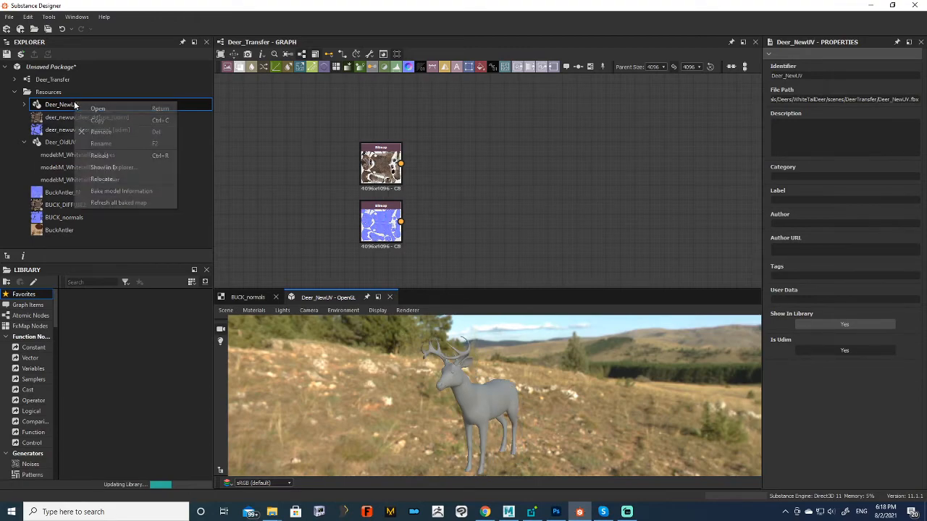
click(144, 197)
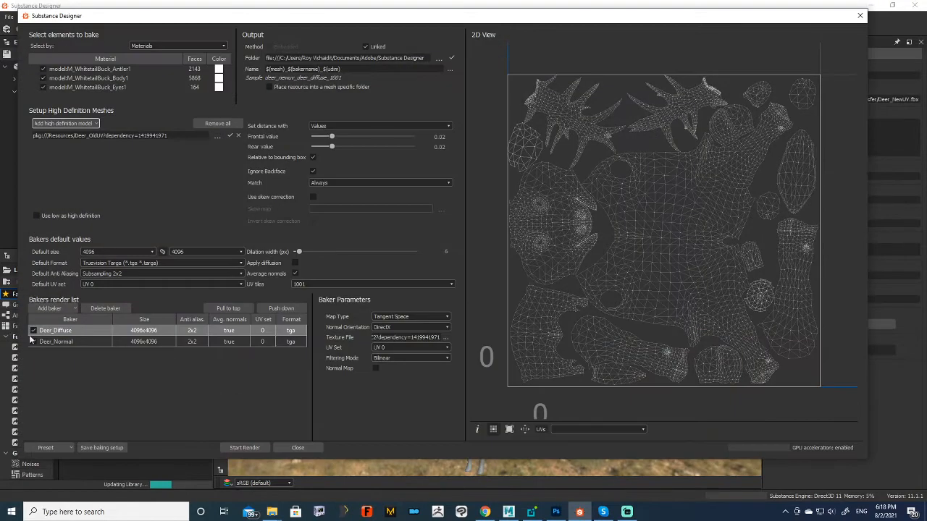
click(49, 308)
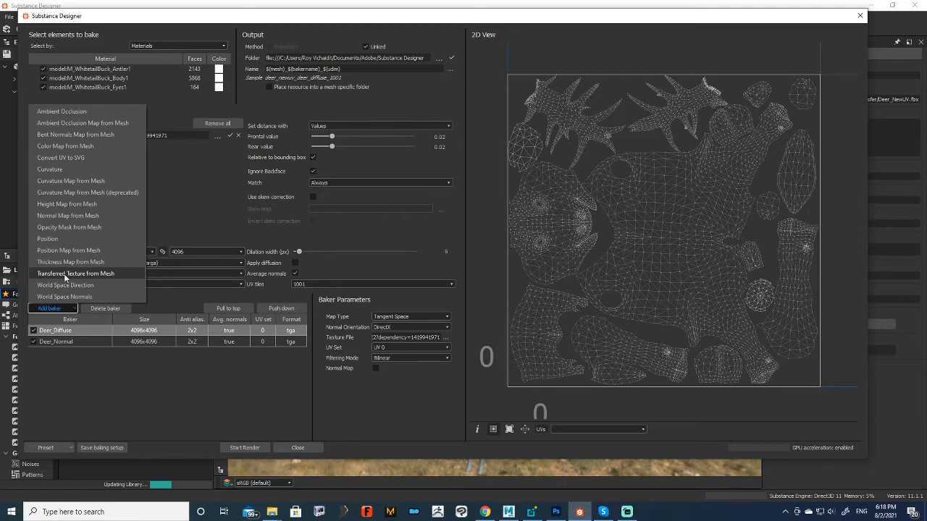
click(63, 274)
click(49, 309)
click(72, 274)
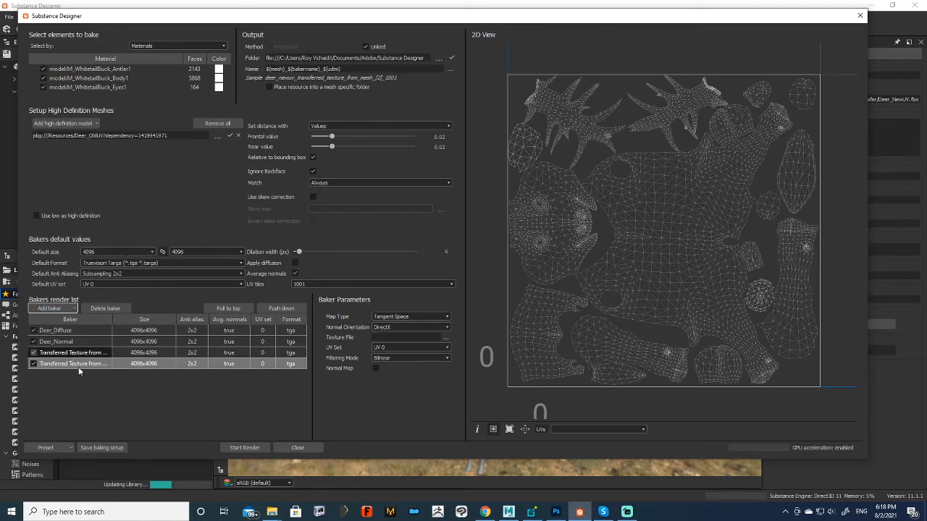
Step: Exclude the Deer_Diffuse and Deer_Normal bakers from rendering and review the parameters of both
click(56, 341)
click(33, 331)
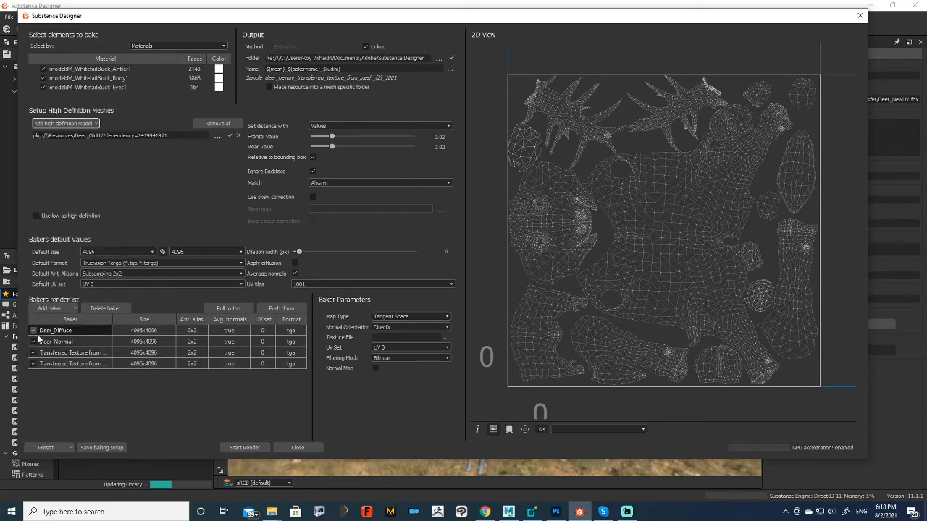
click(34, 331)
click(33, 343)
click(62, 332)
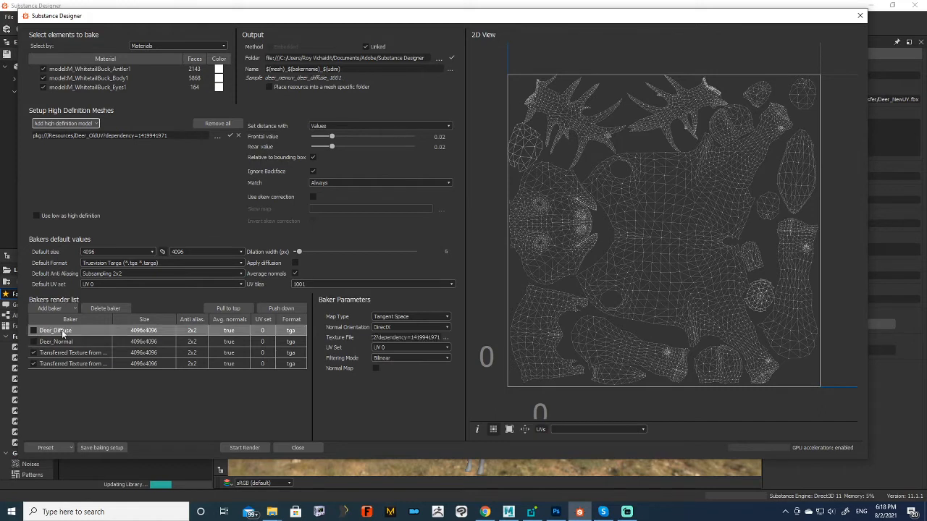
click(60, 344)
click(67, 333)
click(61, 343)
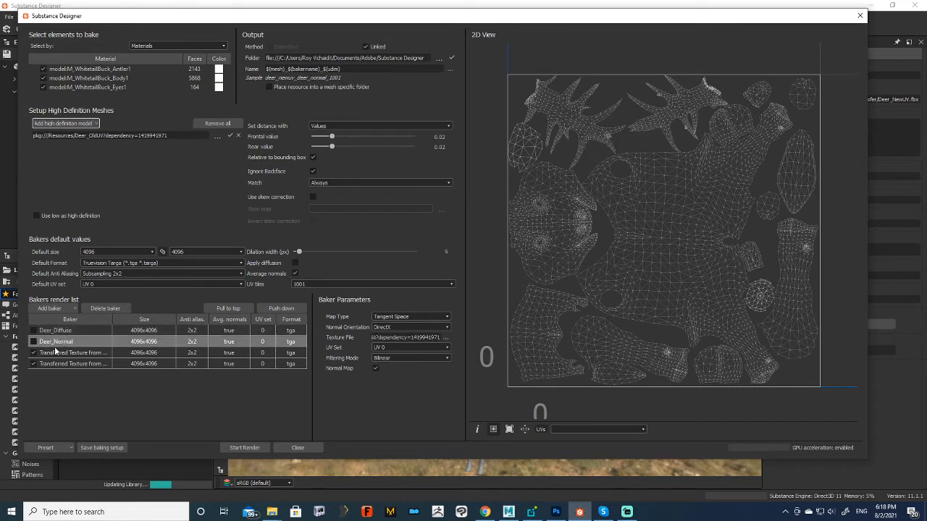
Step: Rename the two new transferred-texture bakers Antler_Diffuse and Antler_Normal
click(53, 352)
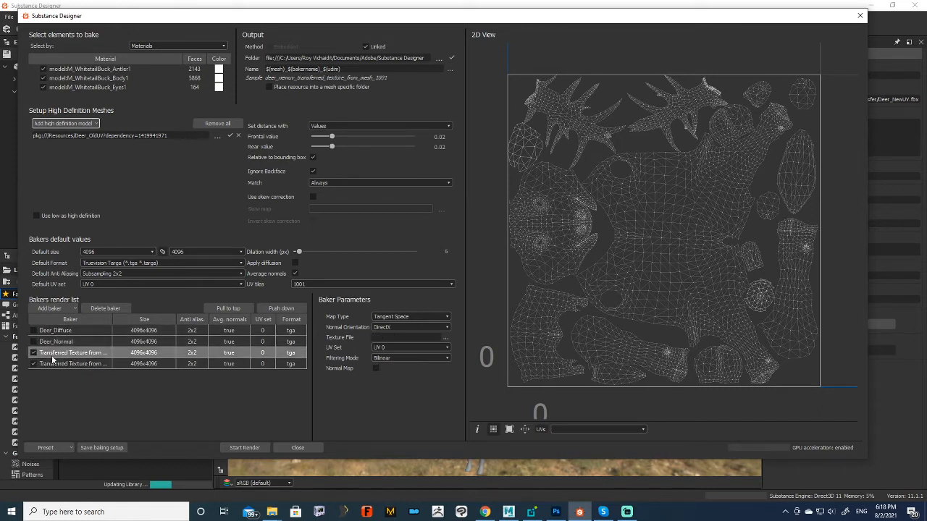
double_click(54, 353)
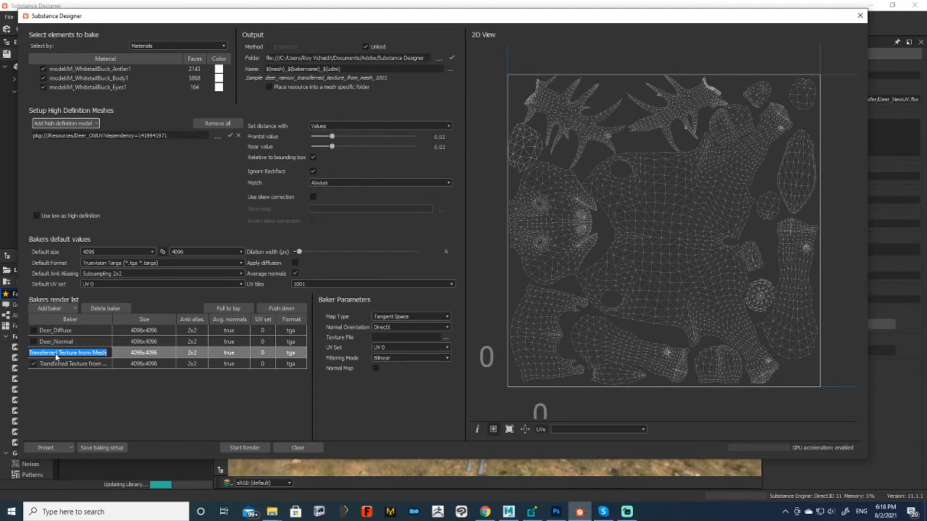
text(Antler_)
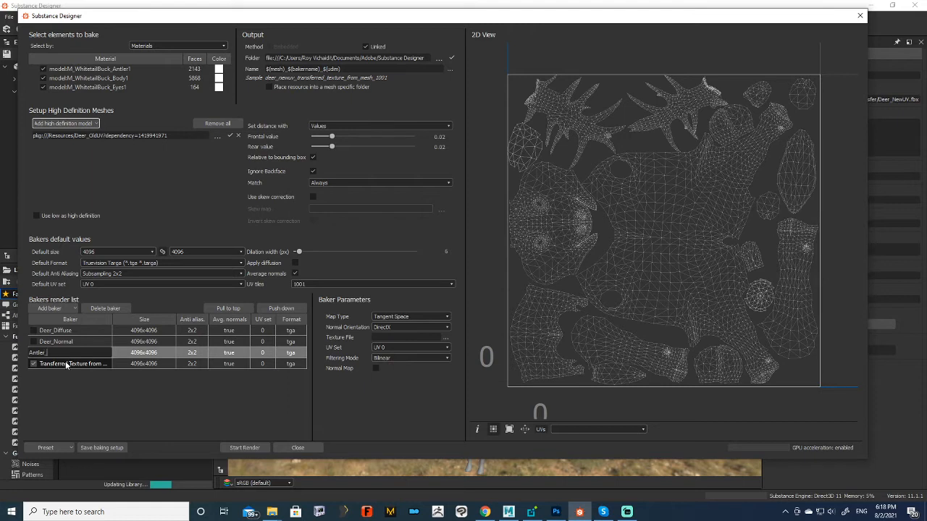
text(Diffuse)
key(Return)
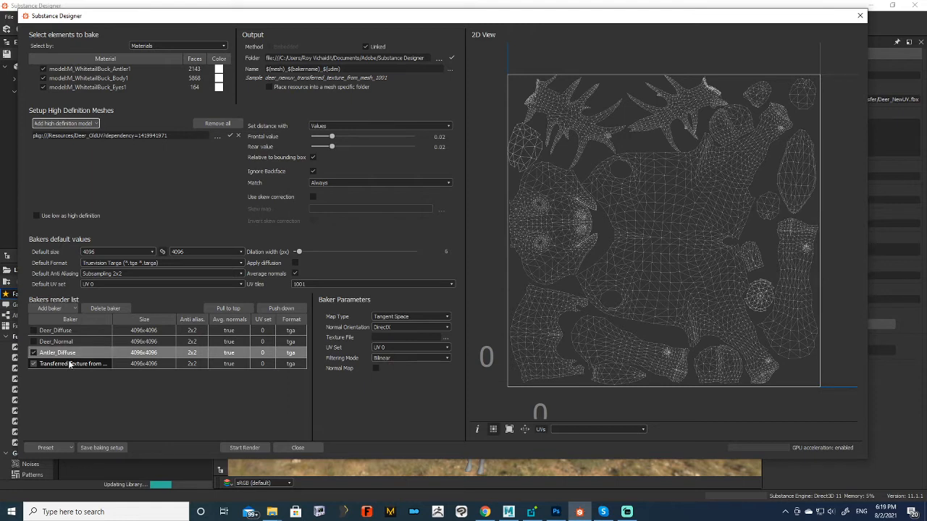
double_click(69, 364)
text(Antler)
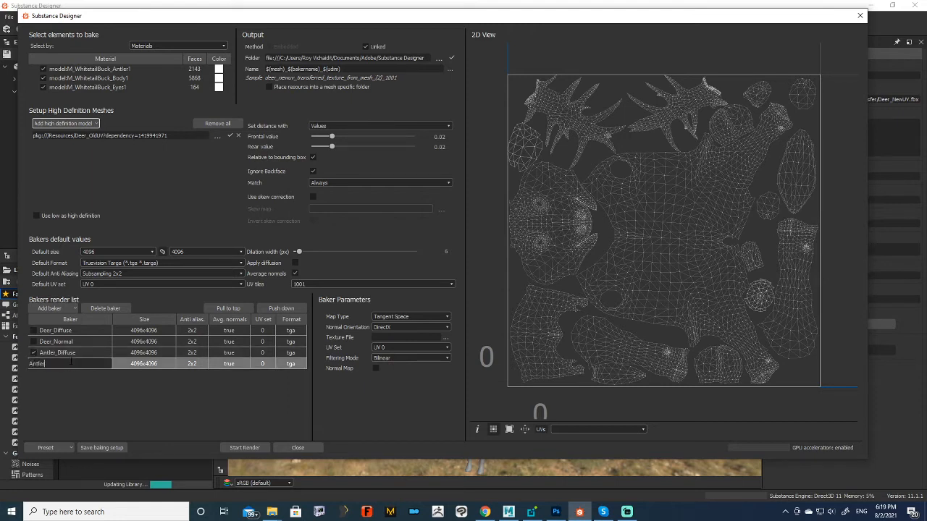
text(_Normal)
key(Return)
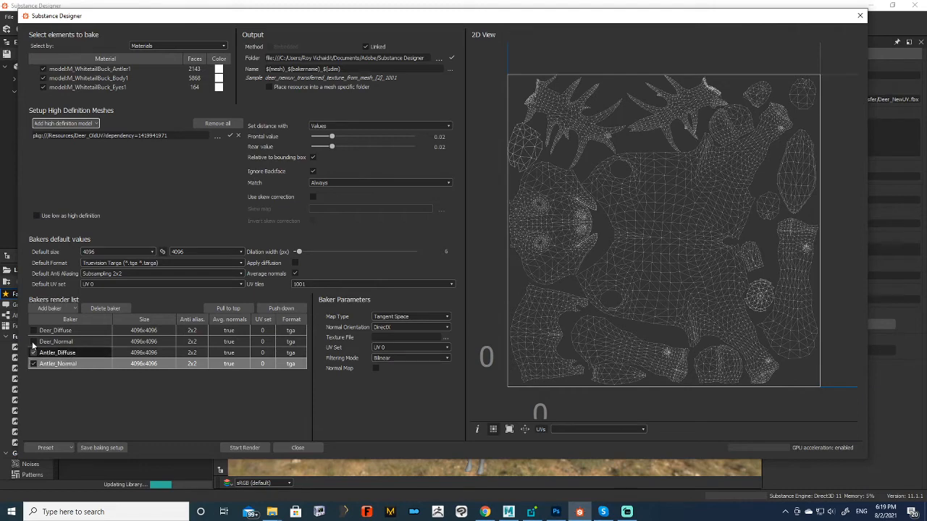
Step: Assign the BuckAntler resource as the texture file of the Antler_Diffuse baker
drag(147, 21, 139, 25)
click(51, 357)
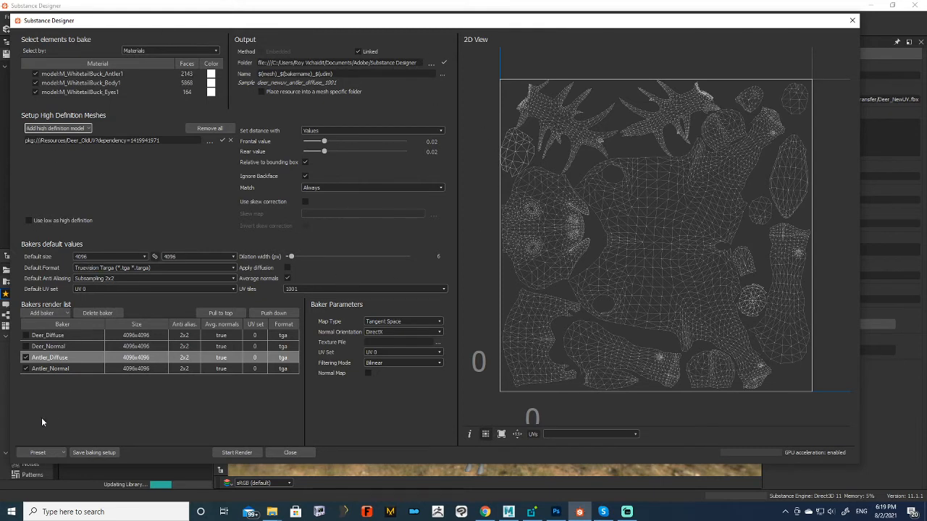
click(439, 344)
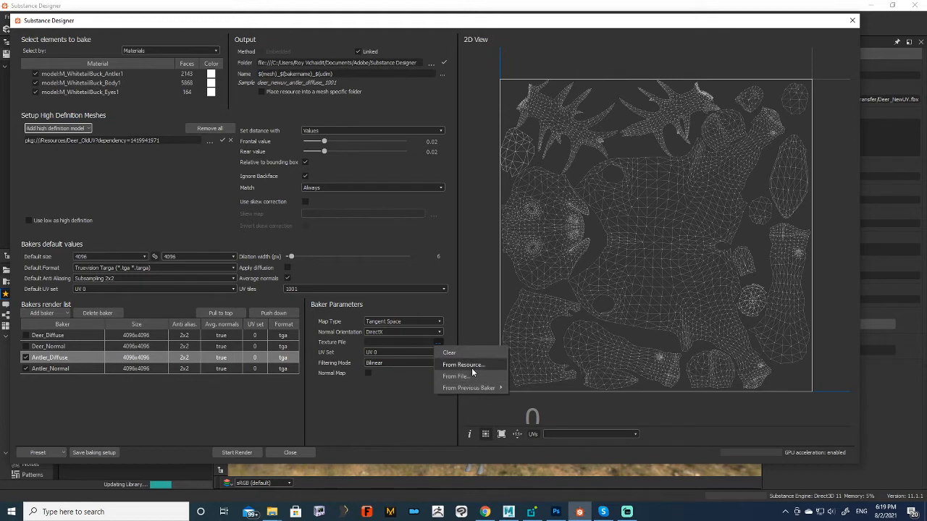
click(464, 364)
drag(407, 96, 423, 96)
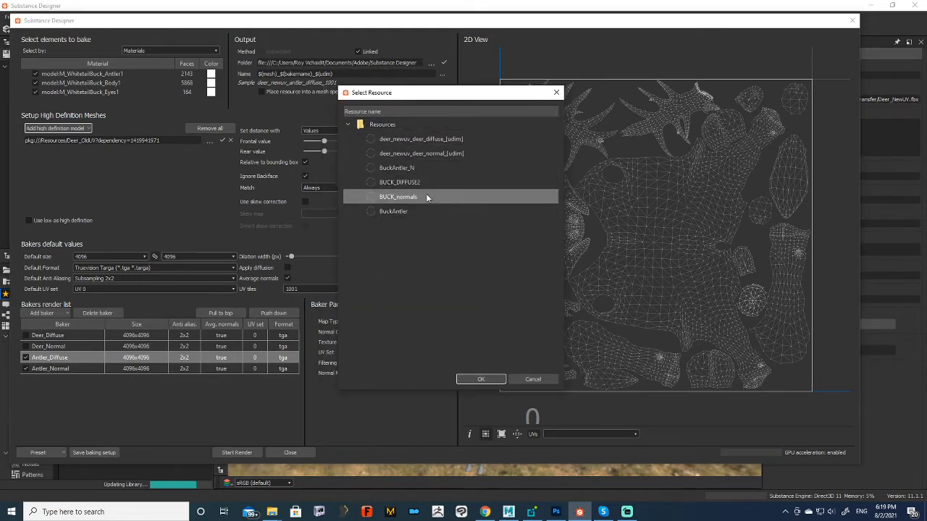
click(413, 213)
click(480, 380)
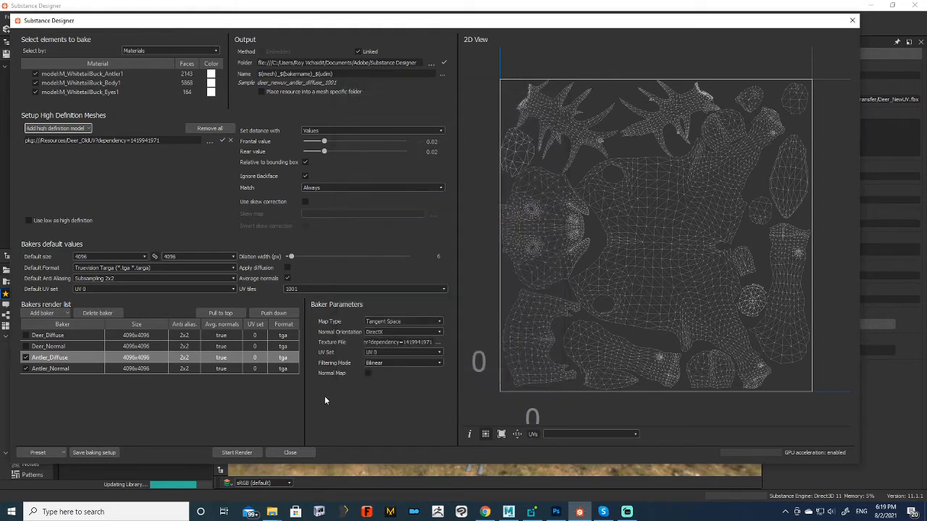
Step: Assign the BuckAntler_N resource as the texture file of the Antler_Normal baker and enable its Normal Map option
click(64, 370)
click(441, 343)
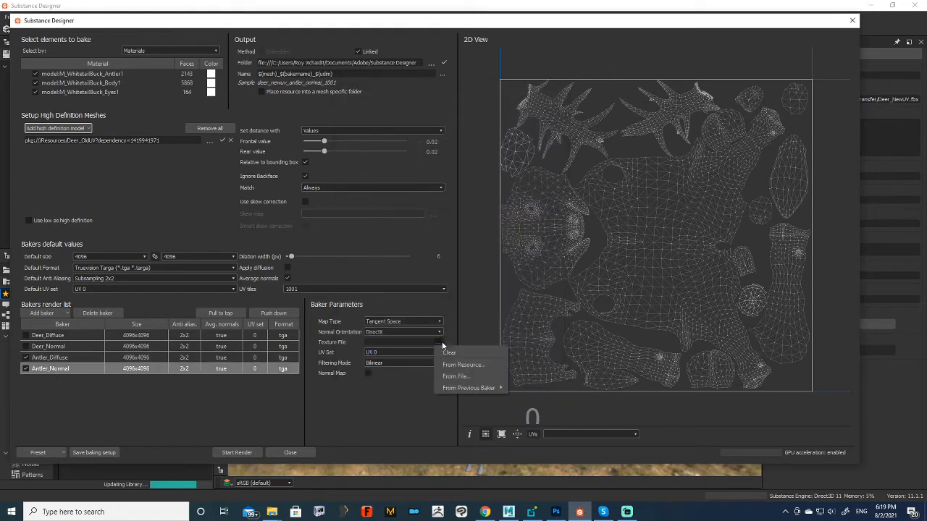
mouse_move(474, 389)
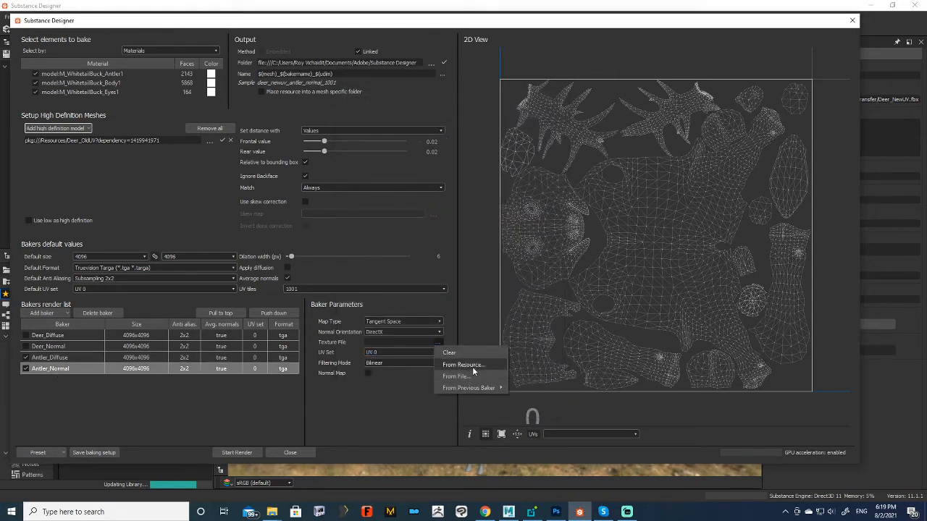
click(464, 365)
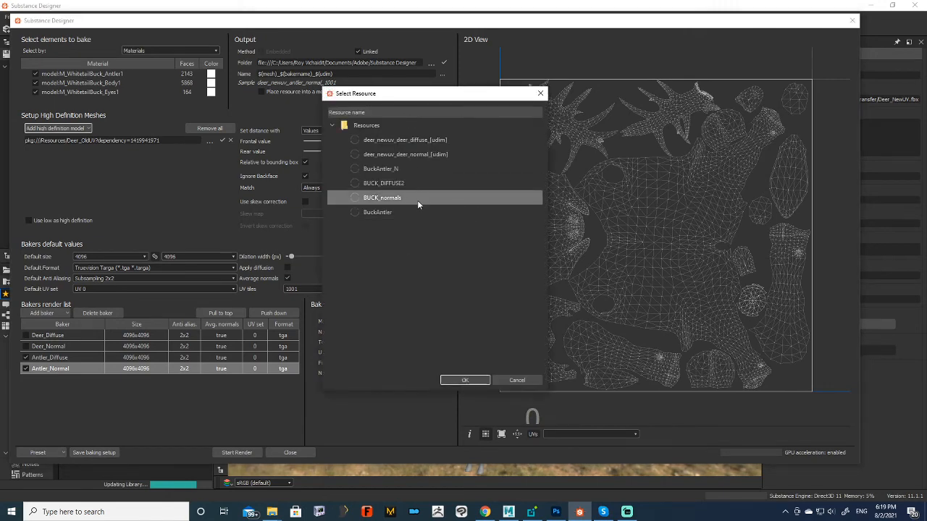
click(412, 169)
click(466, 381)
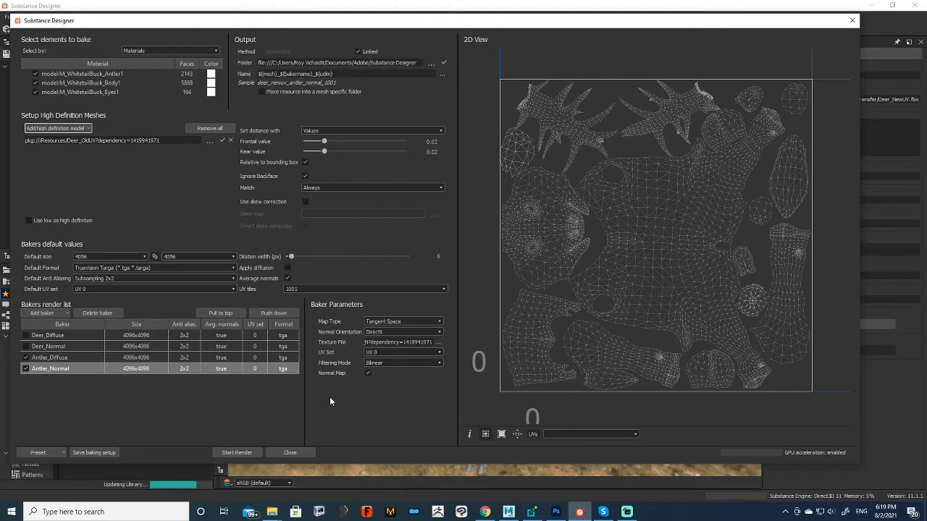
Step: Render the Antler_Diffuse and Antler_Normal bakes and inspect the Antler_Diffuse result on the antler UV islands
click(236, 453)
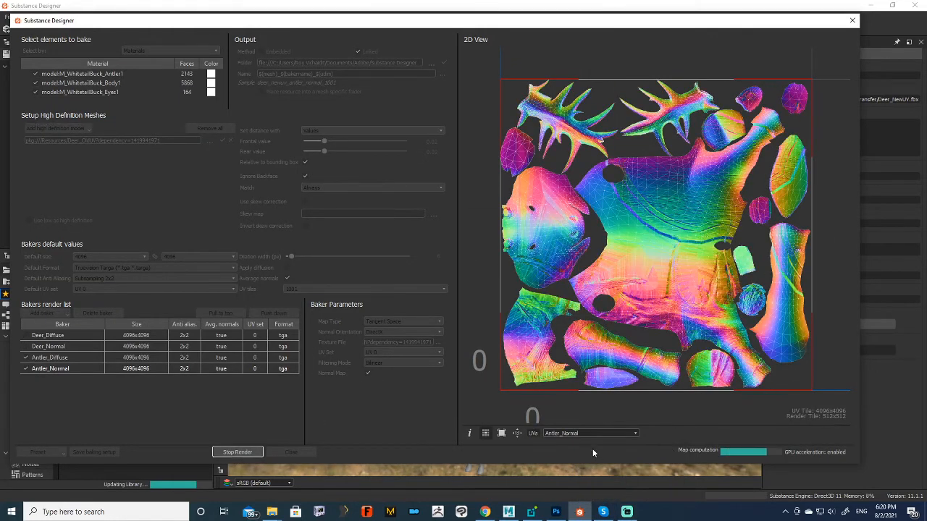
click(576, 433)
click(574, 437)
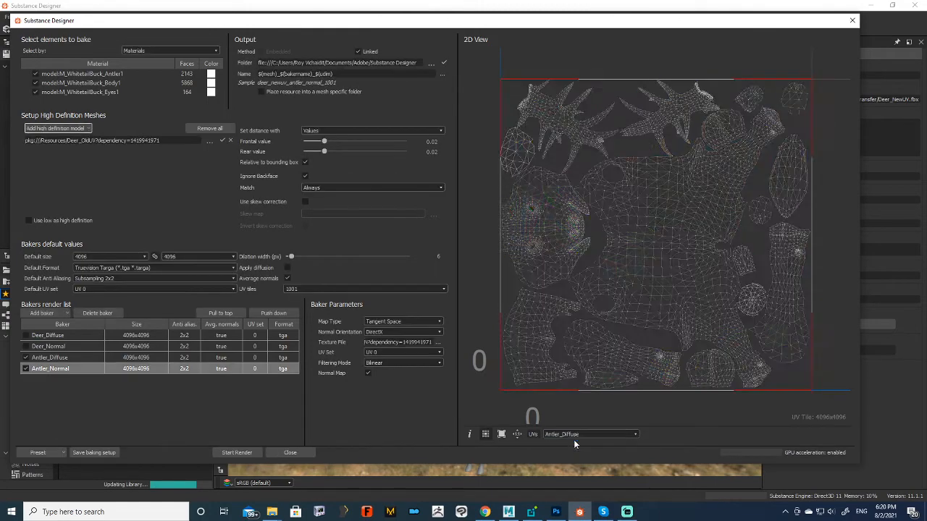
scroll(612, 181, up, 5)
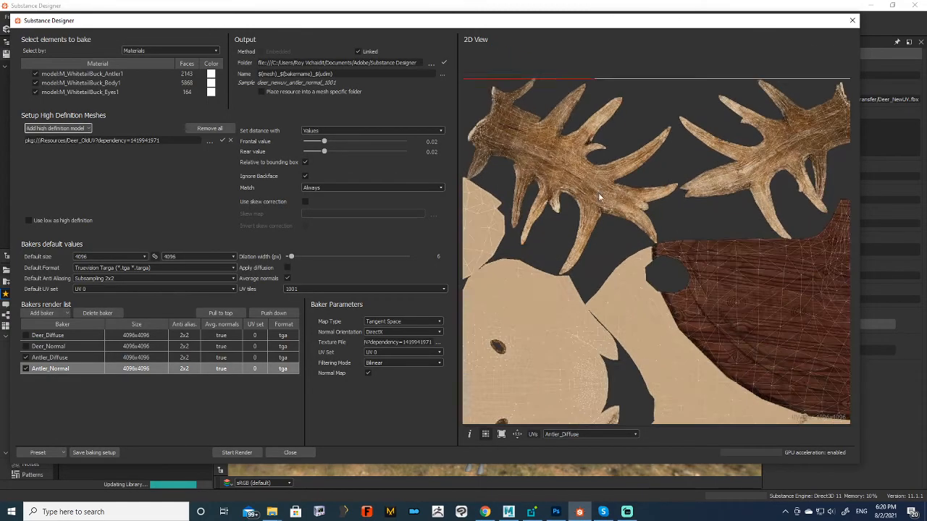
scroll(646, 227, down, 7)
middle_drag(709, 302, 698, 242)
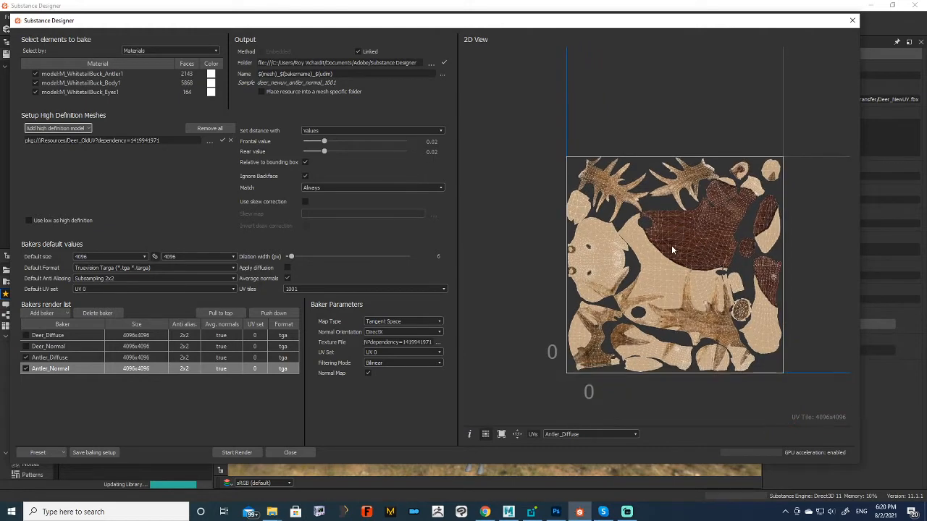
scroll(672, 247, up, 1)
middle_drag(699, 284, 682, 270)
scroll(682, 273, up, 1)
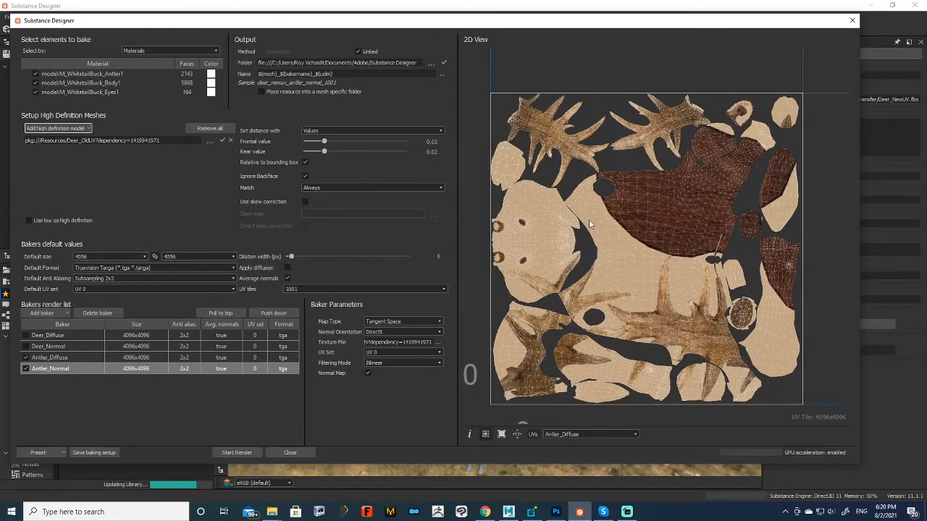
Step: Close the baking window with the four Deer and Antler bakers left in the render list
click(48, 312)
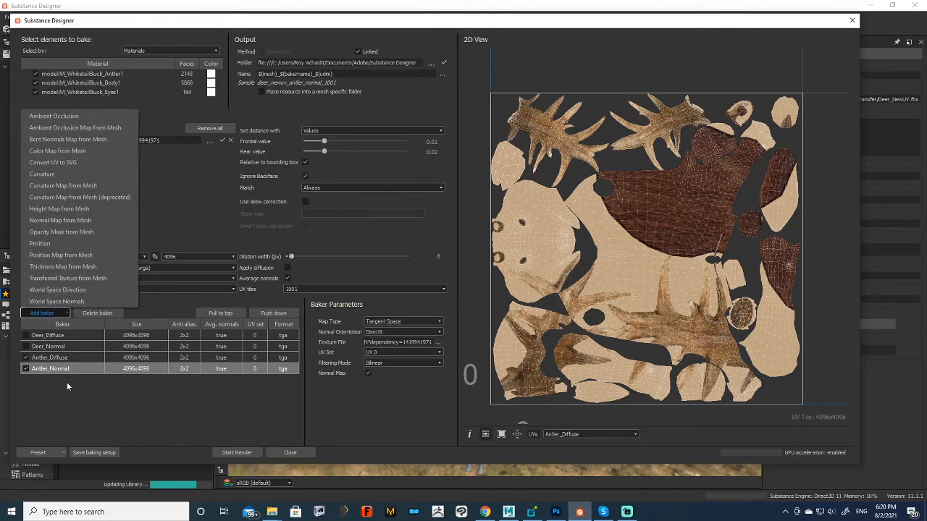
click(90, 426)
click(49, 359)
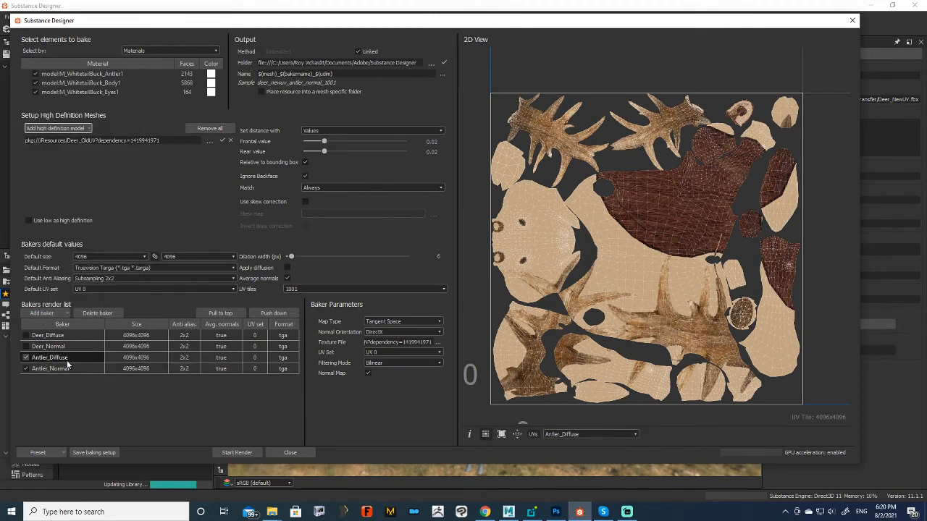
click(289, 453)
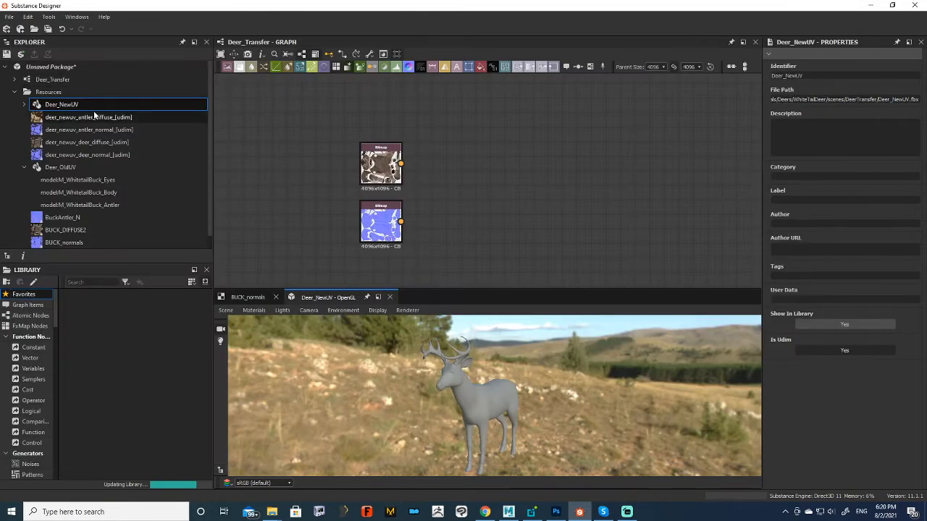
Step: Add the baked deer_newuv_antler_diffuse map to the graph as a bitmap node and stack it above the deer diffuse node
drag(98, 116, 425, 92)
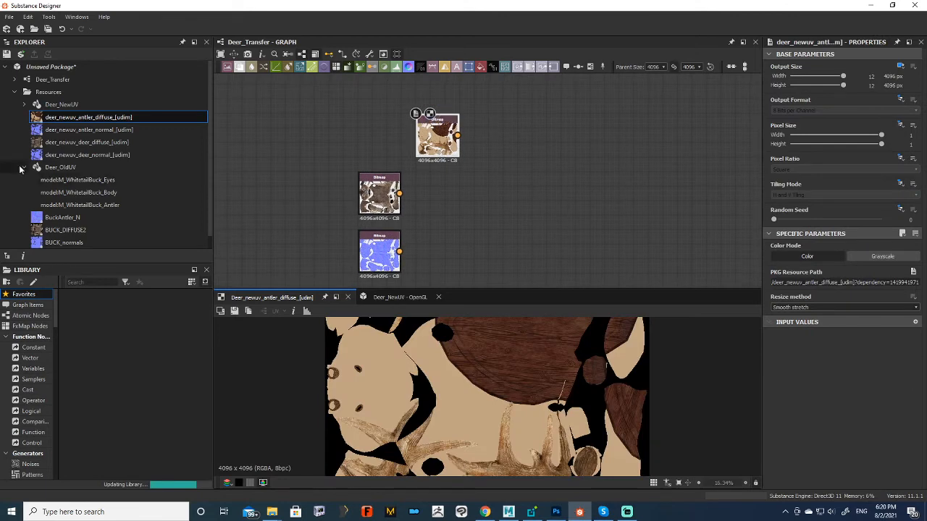
click(63, 129)
middle_drag(405, 202, 407, 196)
drag(389, 194, 375, 136)
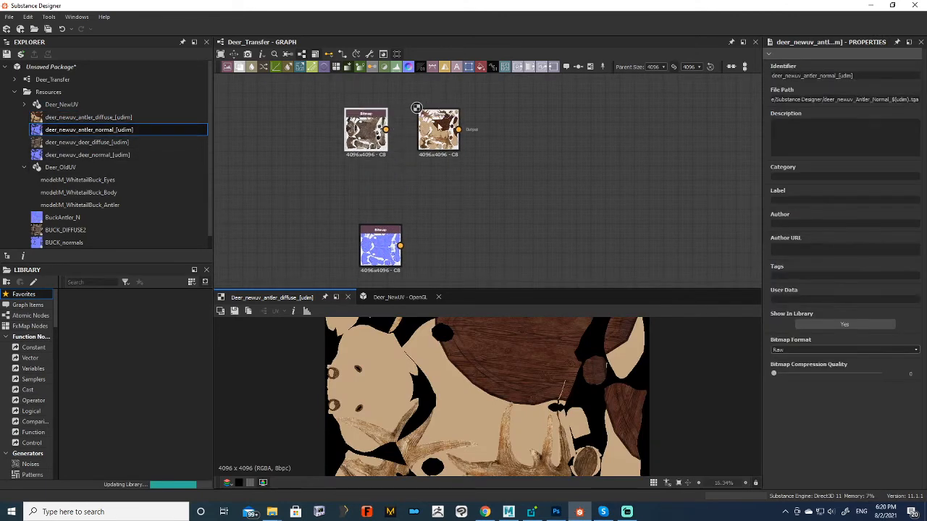
drag(442, 145, 369, 93)
mouse_move(462, 193)
middle_down()
mouse_move(460, 223)
mouse_move(459, 198)
middle_up()
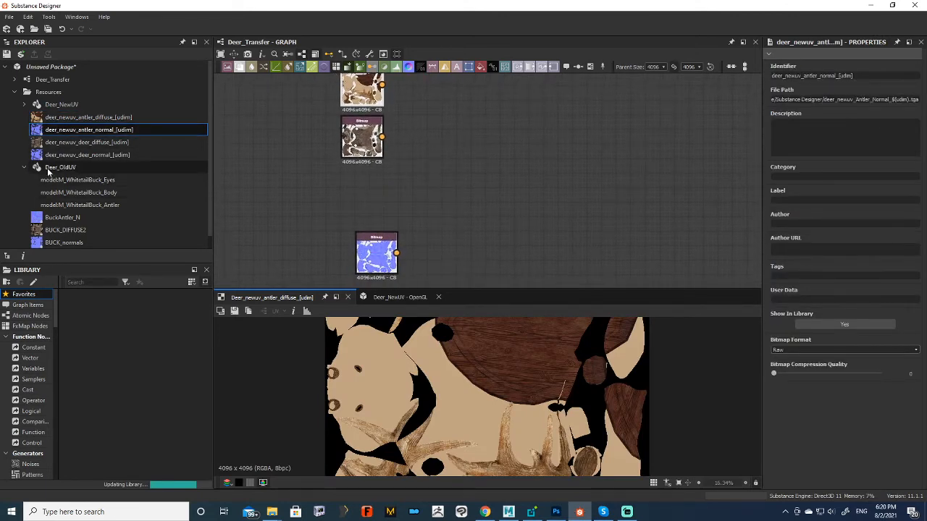
Step: Preview the baked deer_newuv_antler_normal map and add it to the graph as a bitmap node above the deer normal node
double_click(93, 134)
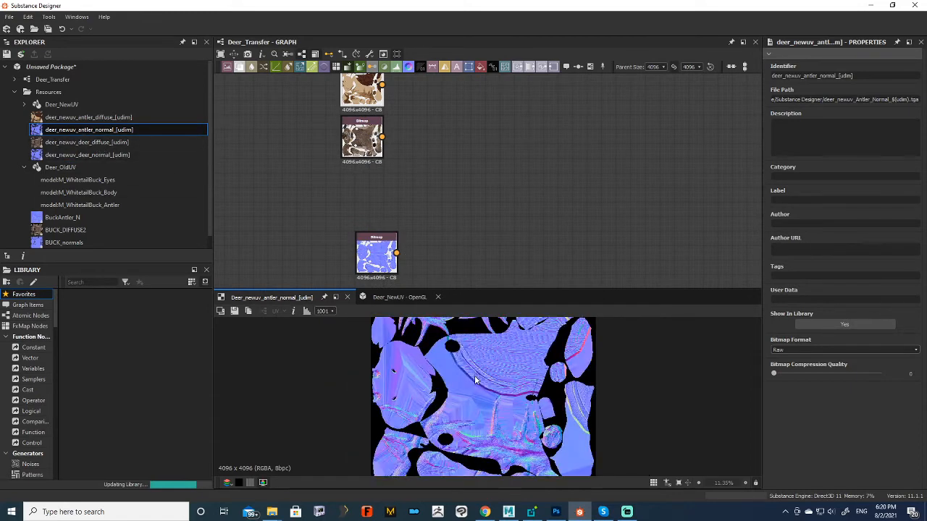
drag(73, 132, 378, 207)
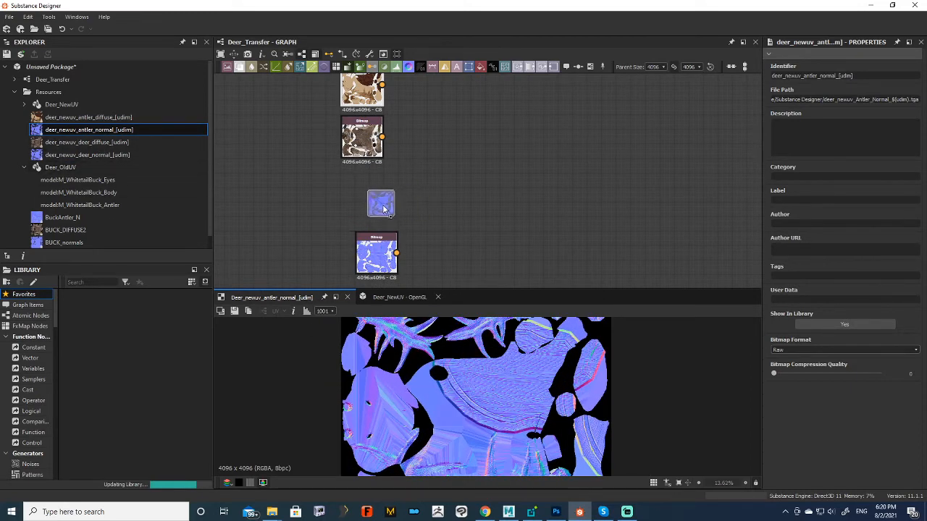
double_click(377, 210)
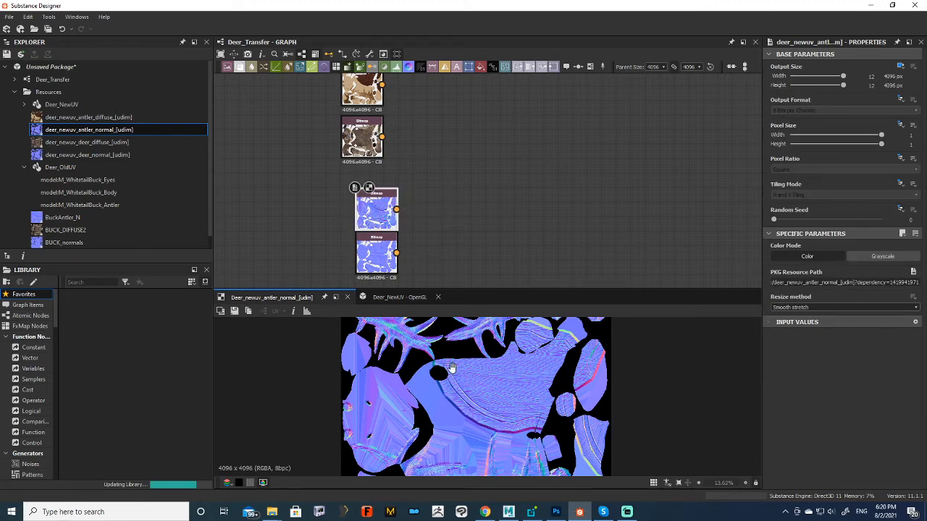
Step: Compare the baked antler diffuse and deer diffuse maps in the 2D view, checking the antler and body UV islands
double_click(368, 89)
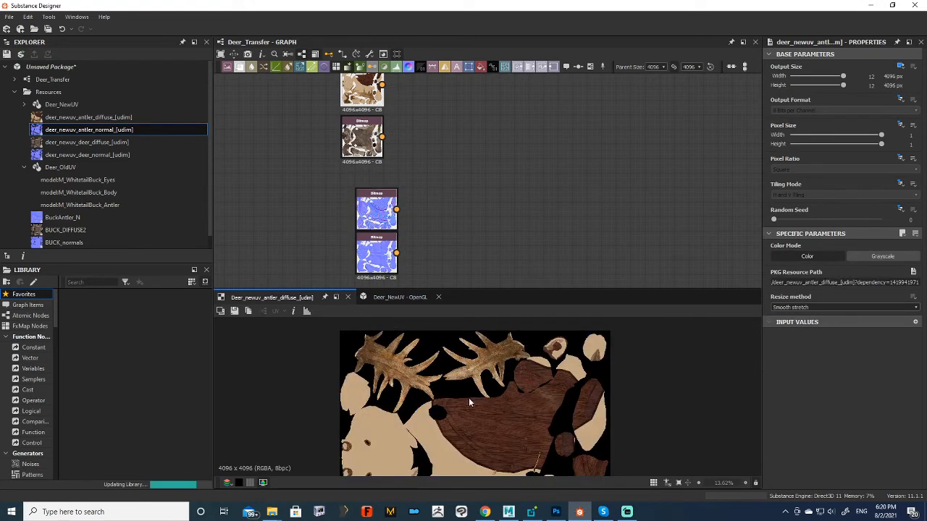
scroll(455, 404, down, 1)
middle_drag(442, 405, 434, 381)
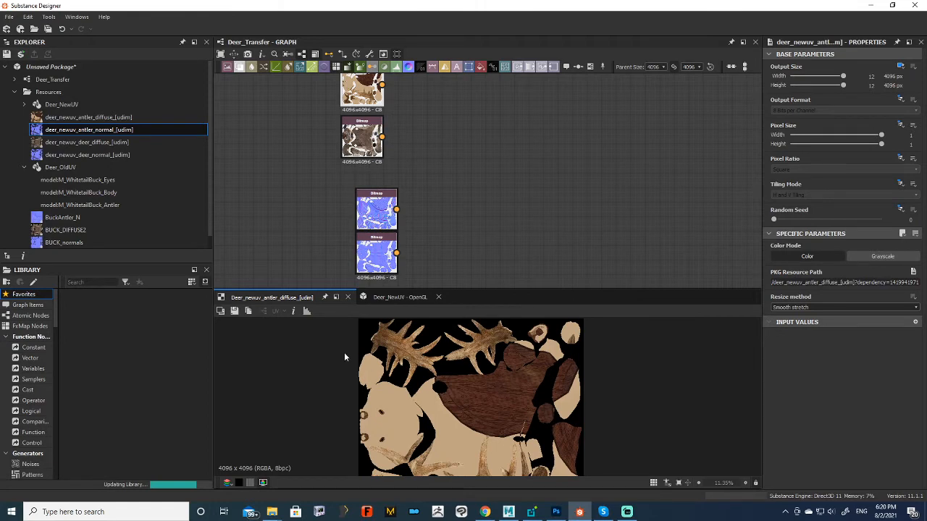
double_click(367, 150)
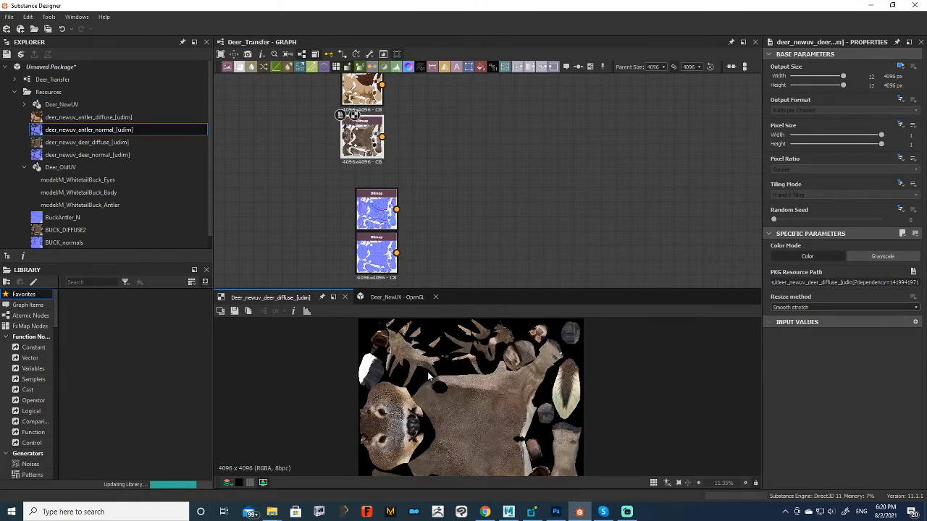
mouse_move(452, 380)
middle_down()
mouse_move(434, 314)
mouse_move(445, 365)
middle_up()
middle_drag(348, 357, 366, 369)
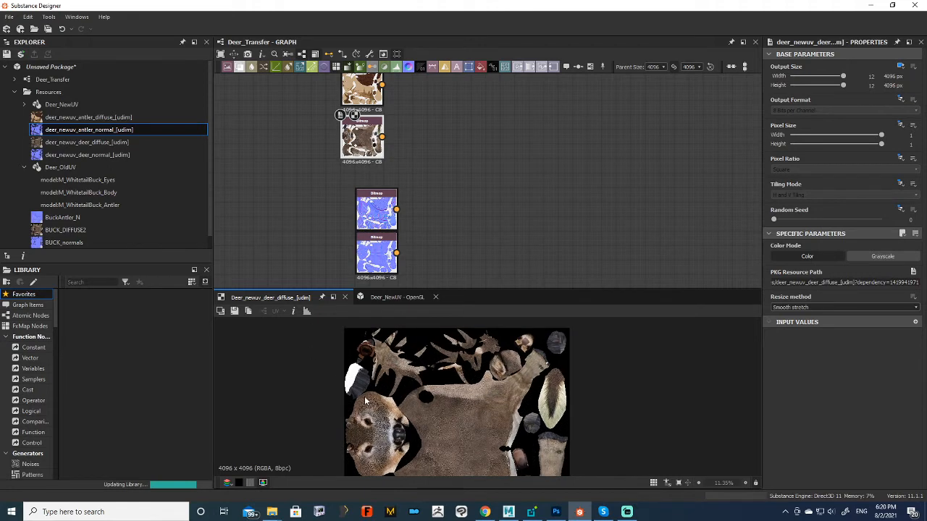
scroll(435, 423, down, 2)
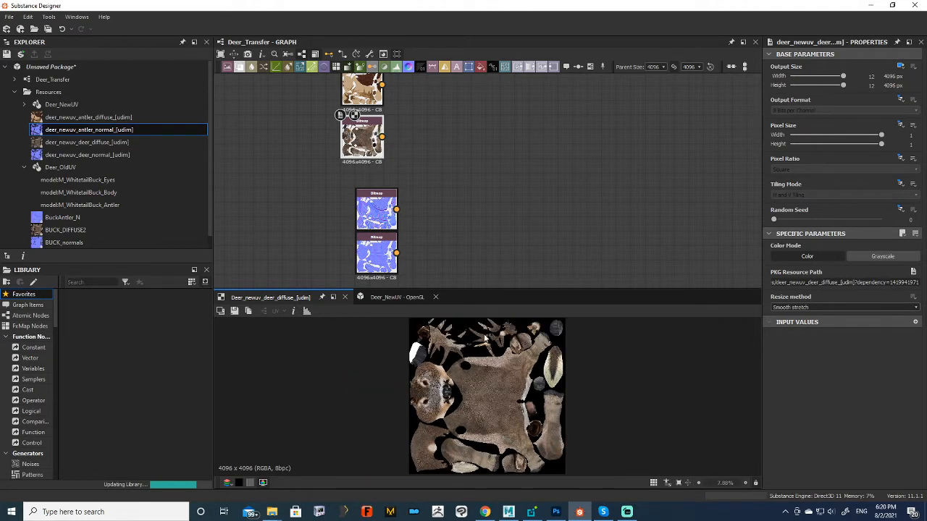
double_click(362, 90)
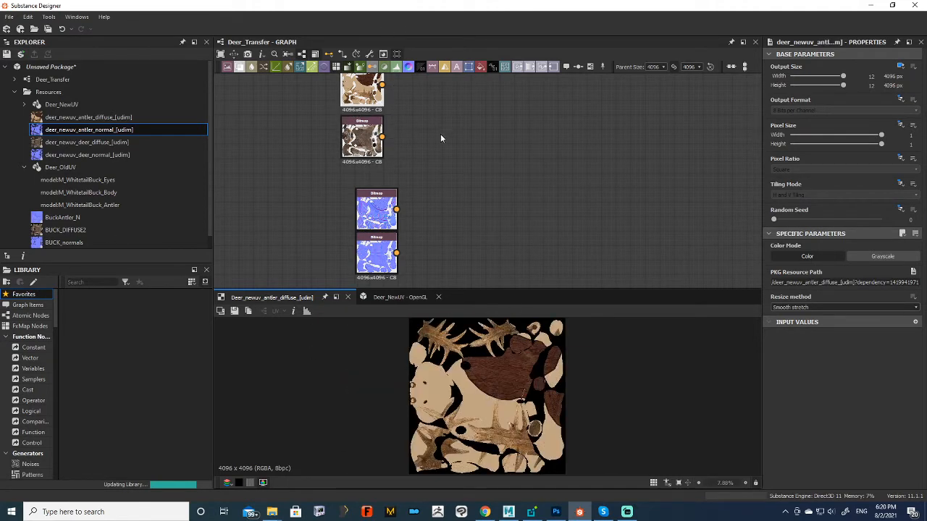
scroll(431, 134, down, 1)
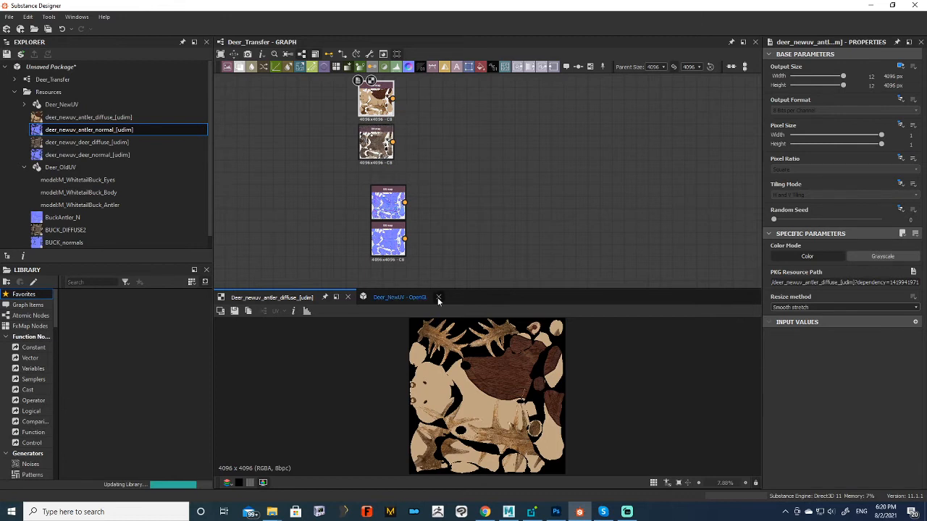
double_click(369, 142)
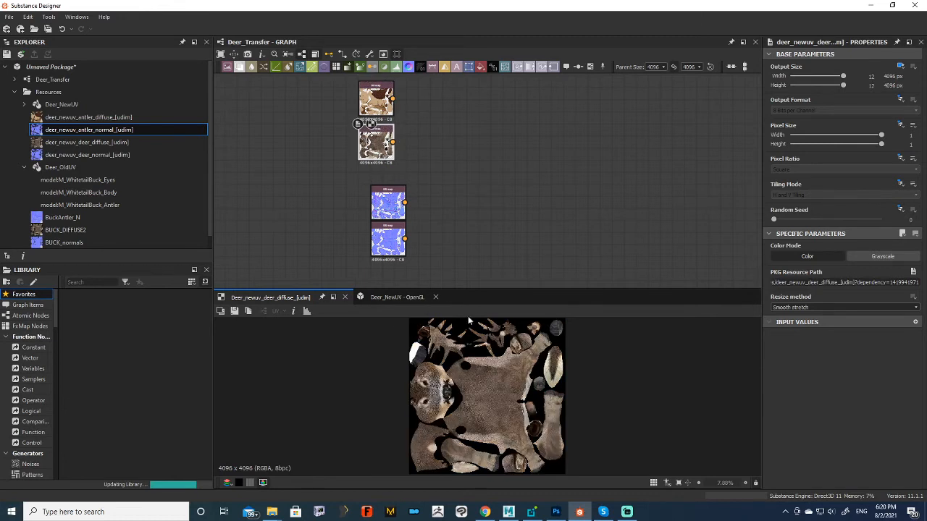
Step: Add a Blend node to the graph beside the two diffuse bitmap nodes
middle_drag(488, 185, 475, 192)
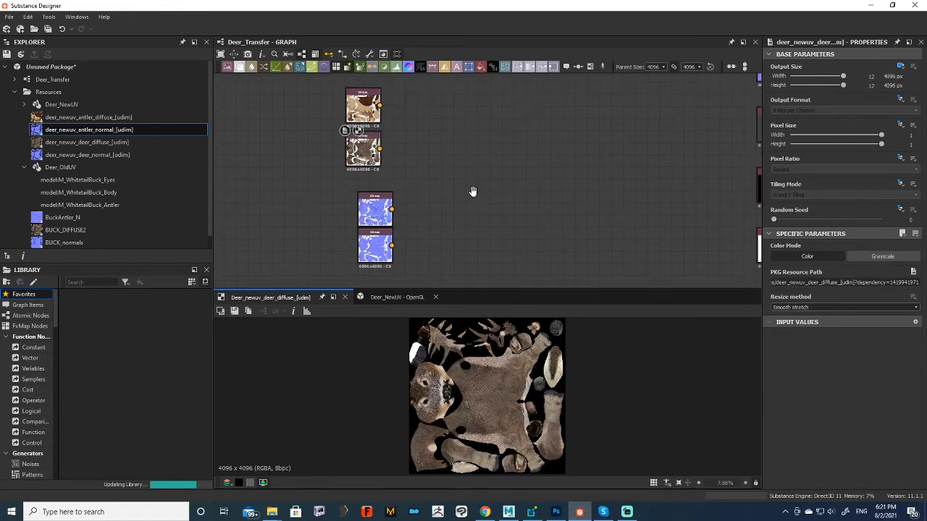
drag(465, 148, 488, 132)
scroll(416, 147, up, 2)
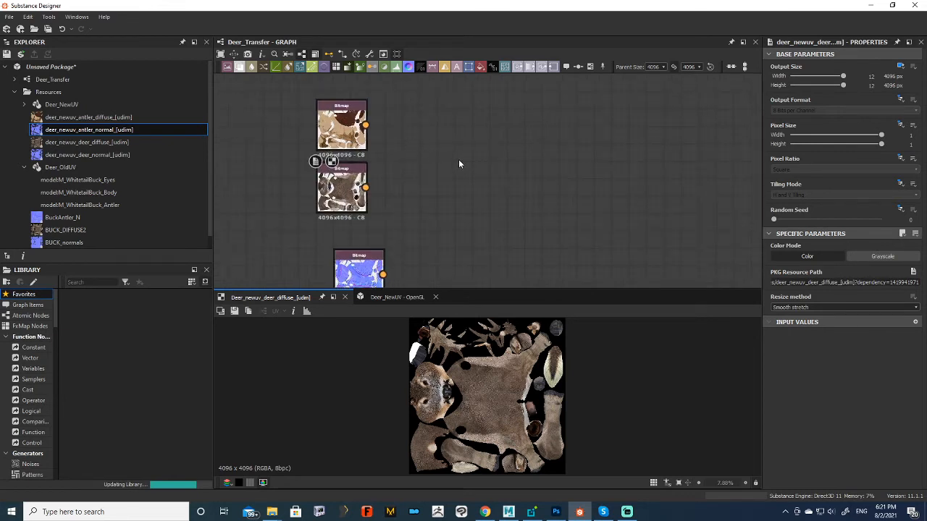
key(space)
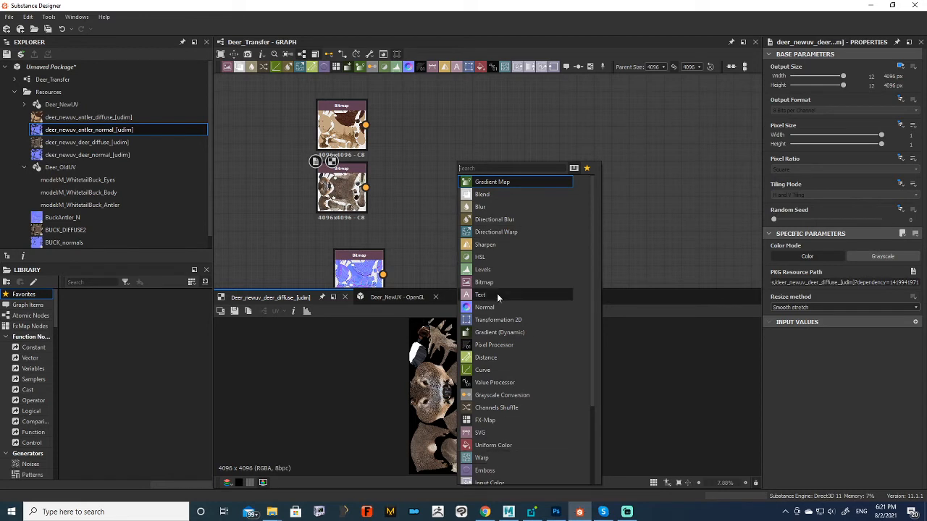
click(495, 194)
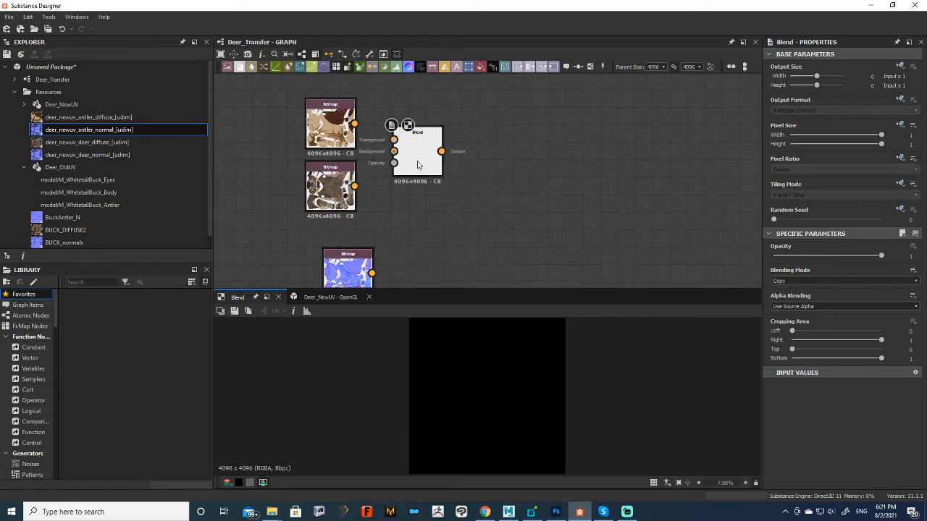
Step: Connect the antler diffuse bitmap to the Blend node's Foreground input and move the bitmap further above the deer diffuse node
double_click(330, 124)
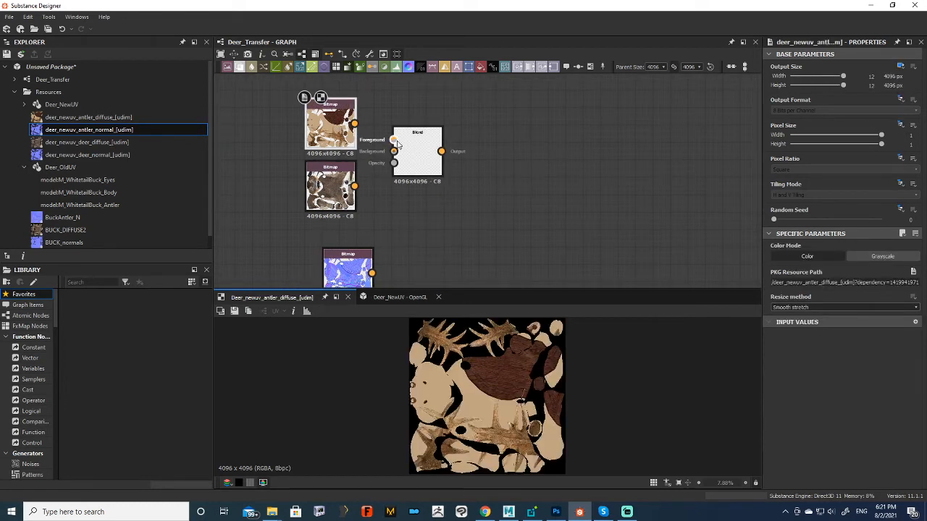
scroll(405, 148, up, 2)
click(421, 154)
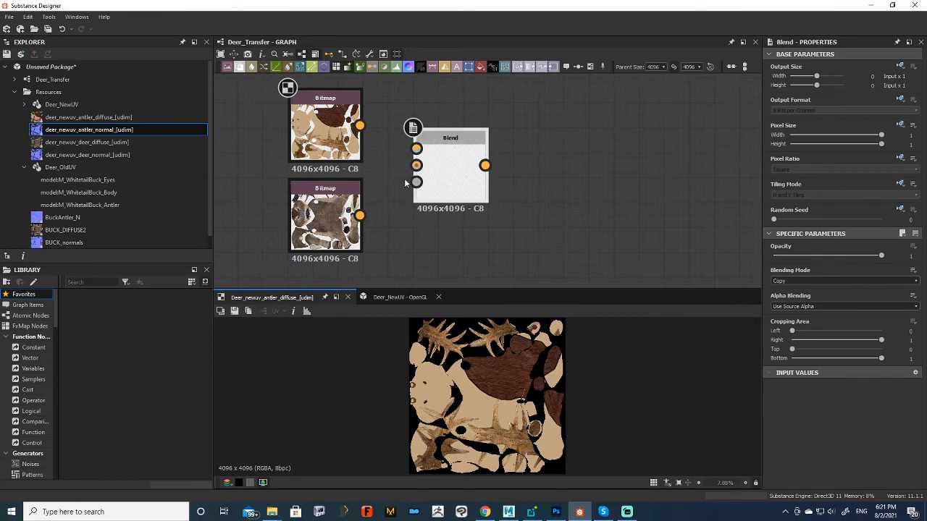
click(338, 144)
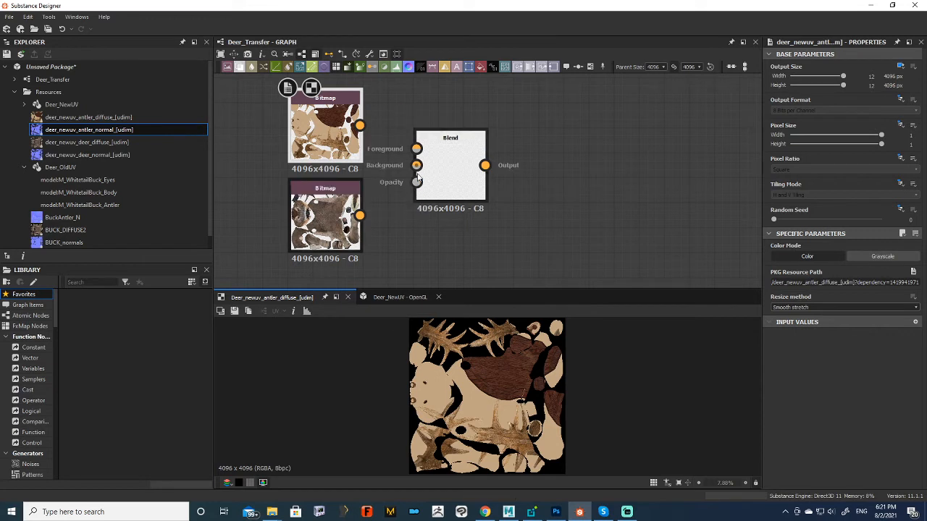
middle_drag(415, 219, 434, 221)
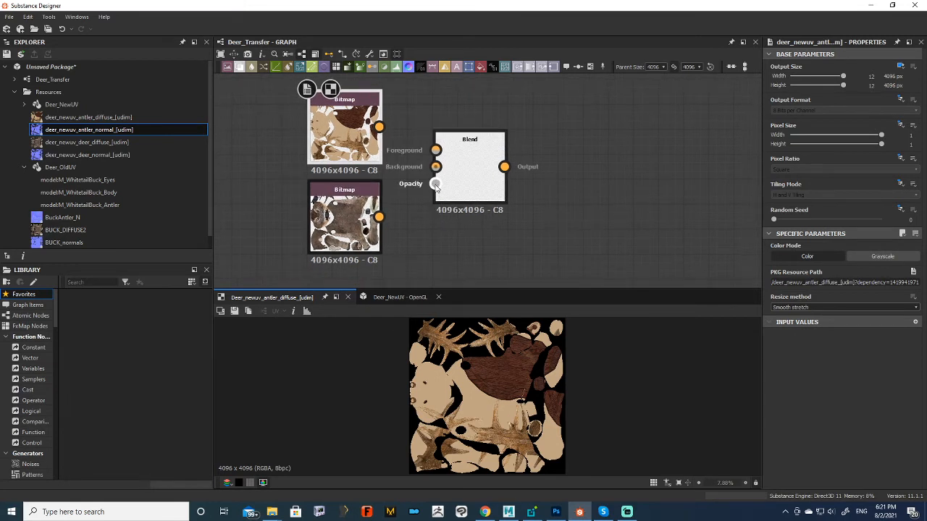
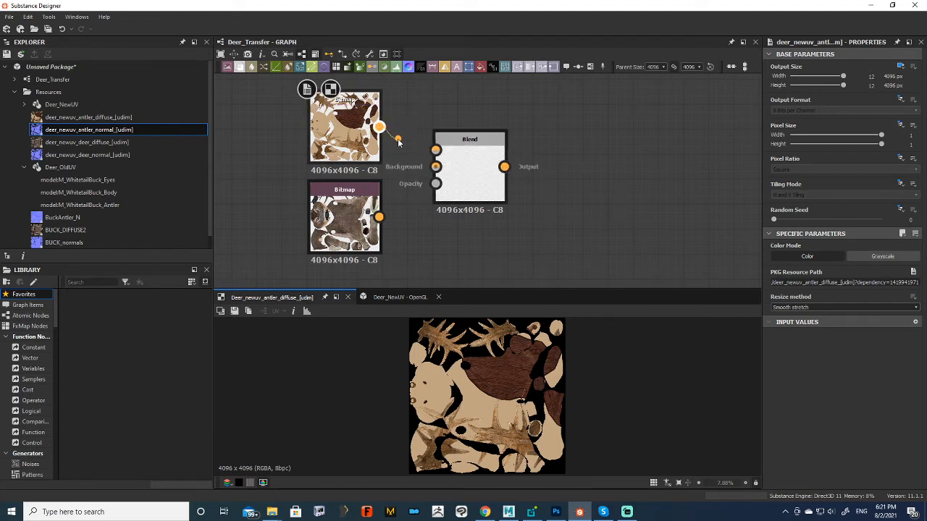
drag(334, 137, 334, 127)
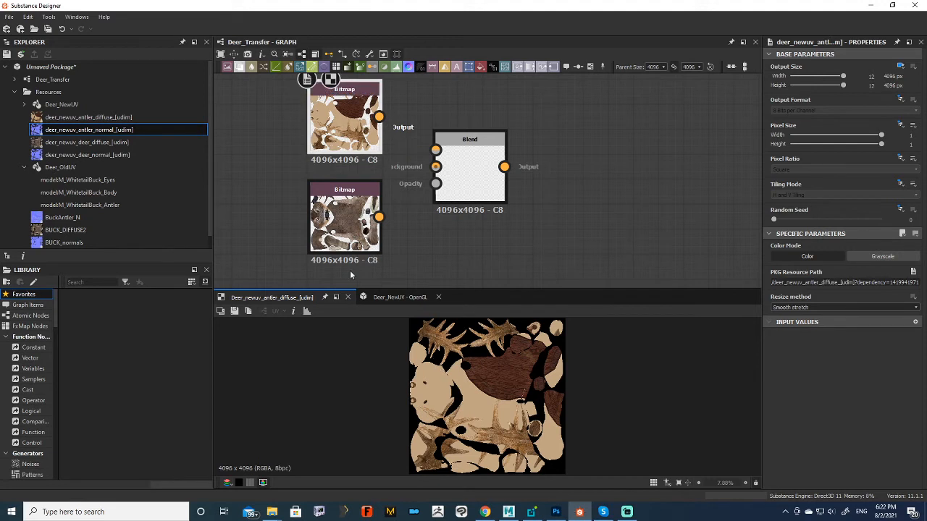
drag(379, 117, 435, 150)
drag(366, 141, 366, 129)
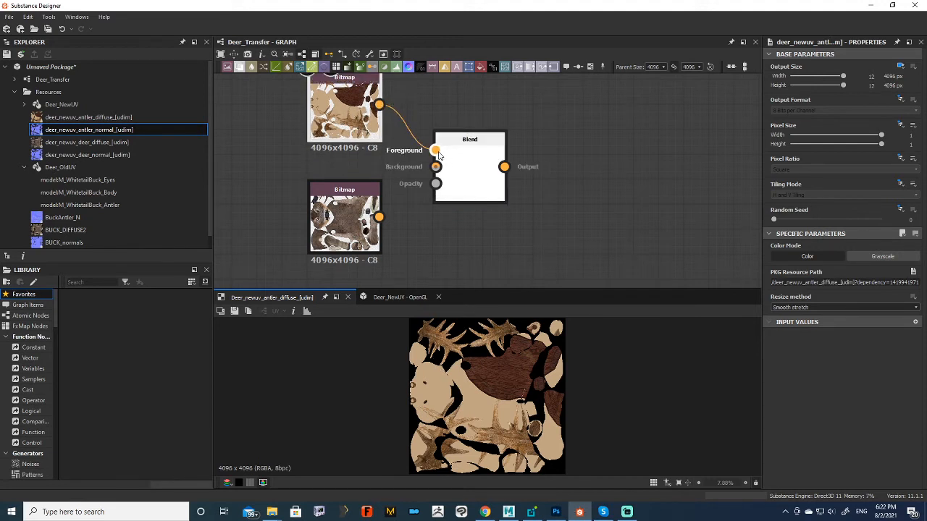
Step: Connect the deer diffuse bitmap to the Blend node's Background input, placing the bitmap directly below the antler diffuse node
click(350, 217)
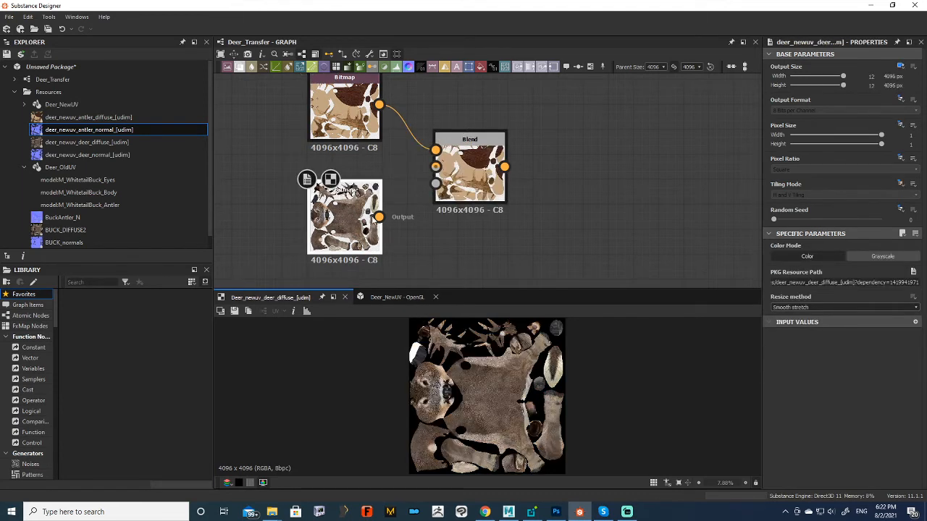
middle_drag(354, 214, 354, 228)
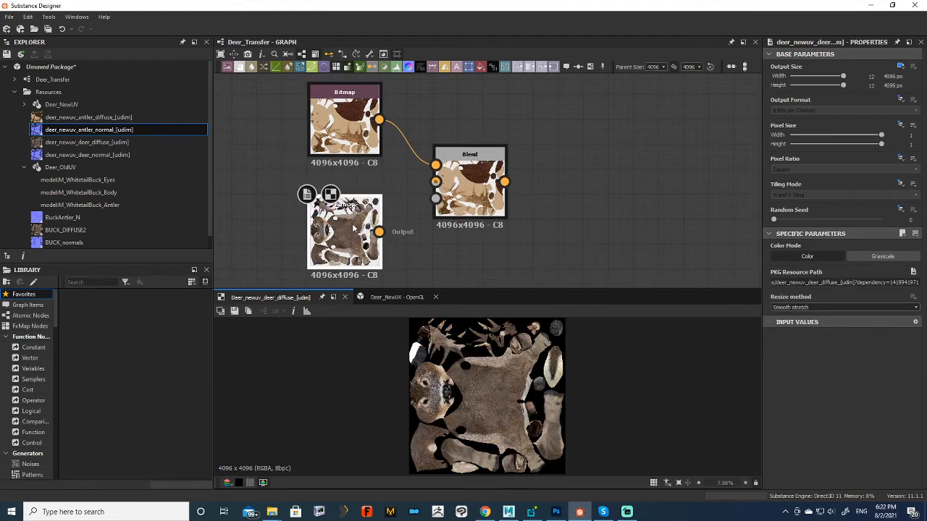
drag(354, 229, 435, 181)
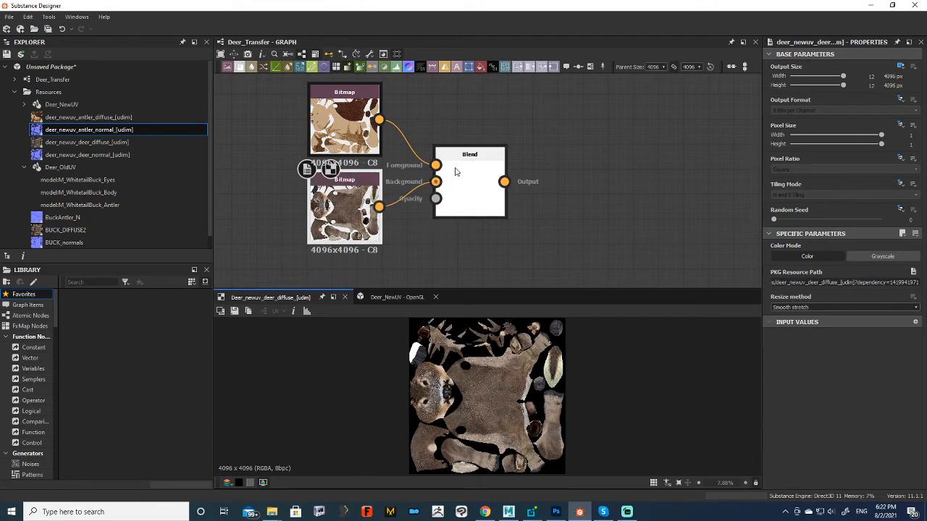
Step: Compare the Blend output with the antler diffuse bitmap in the 2D view and examine the antler islands up close
double_click(484, 182)
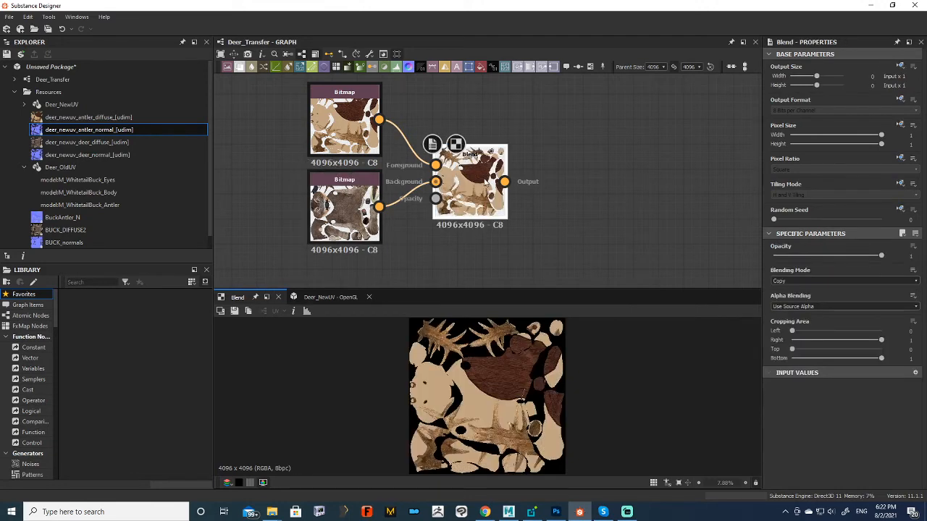
double_click(358, 124)
double_click(460, 185)
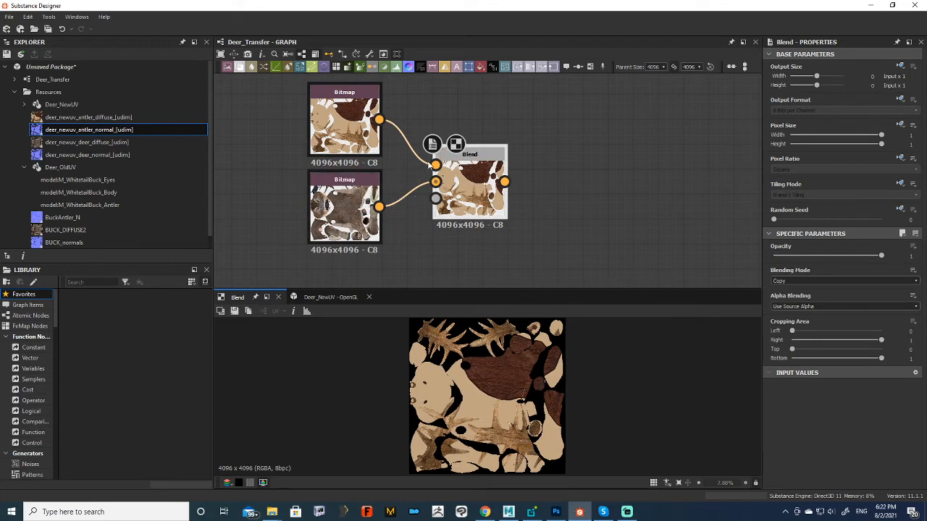
double_click(363, 133)
scroll(463, 398, up, 3)
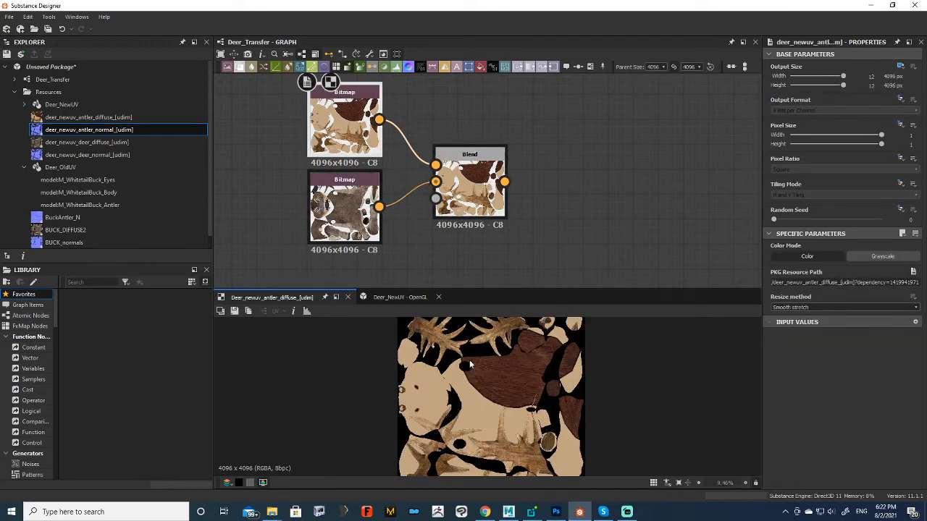
middle_drag(475, 400, 471, 420)
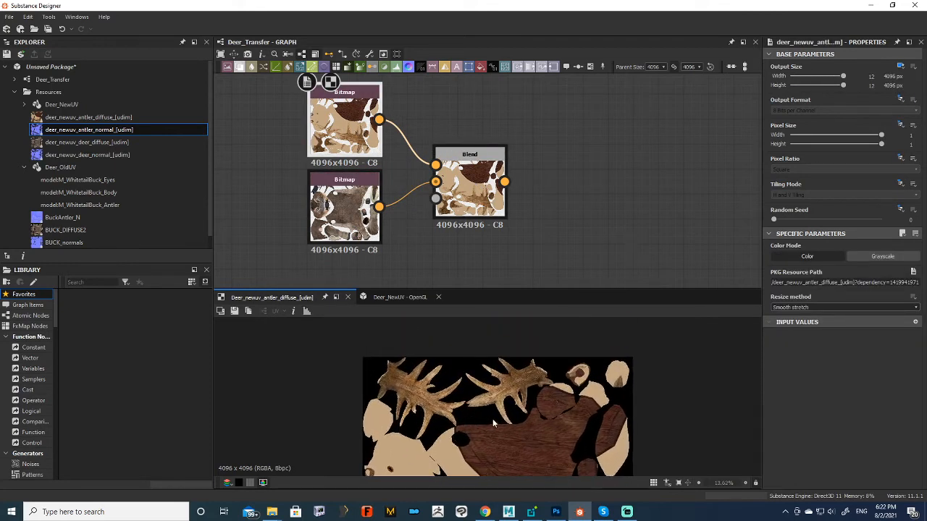
Step: Add an SVG node with a new vector graphics resource and place it between the antler diffuse bitmap and the Blend node
scroll(477, 340, down, 2)
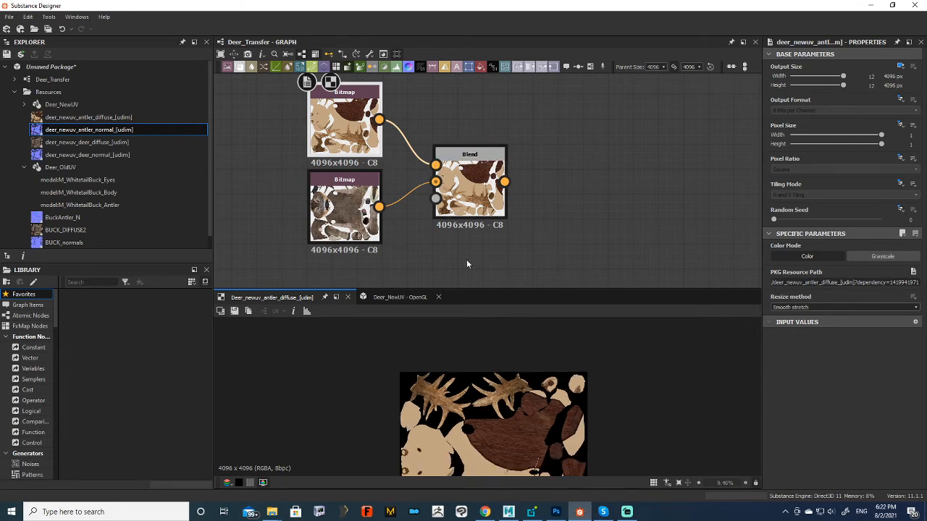
middle_drag(466, 260, 460, 223)
scroll(492, 412, down, 1)
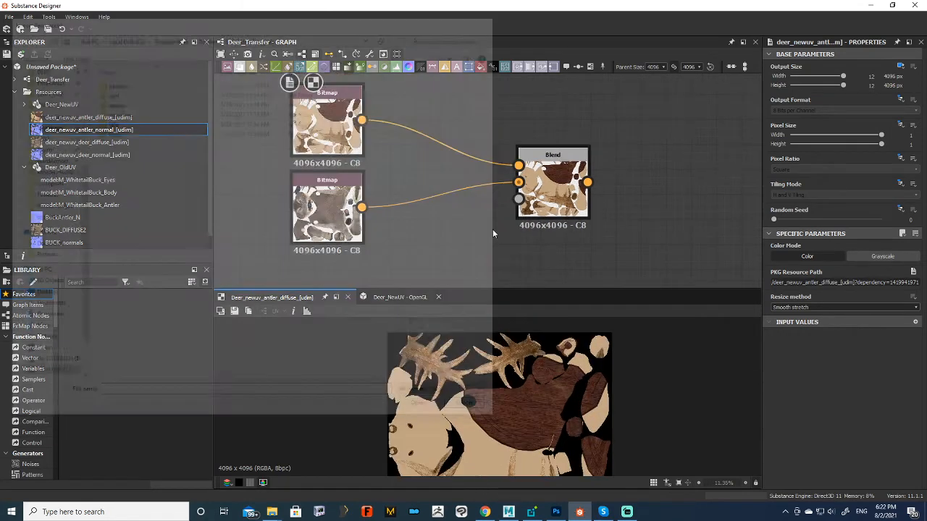
right_click(482, 102)
click(493, 112)
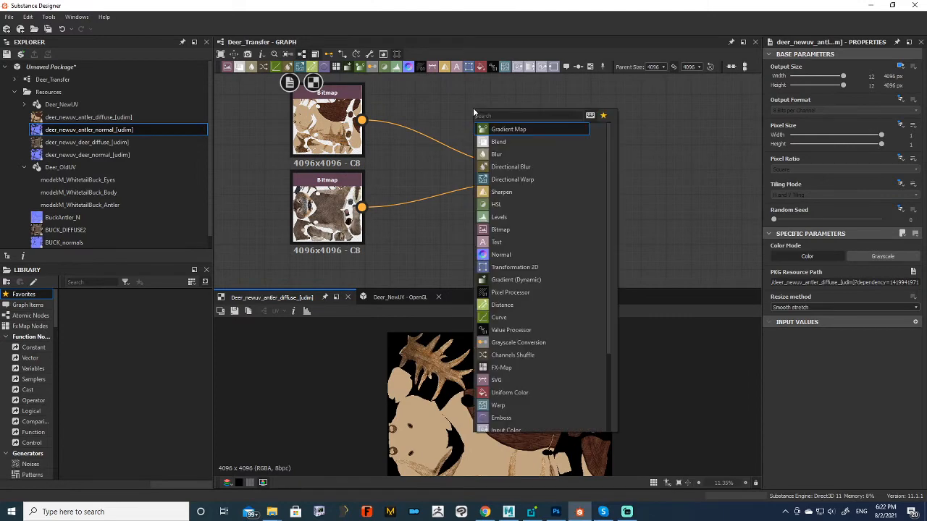
text(svg)
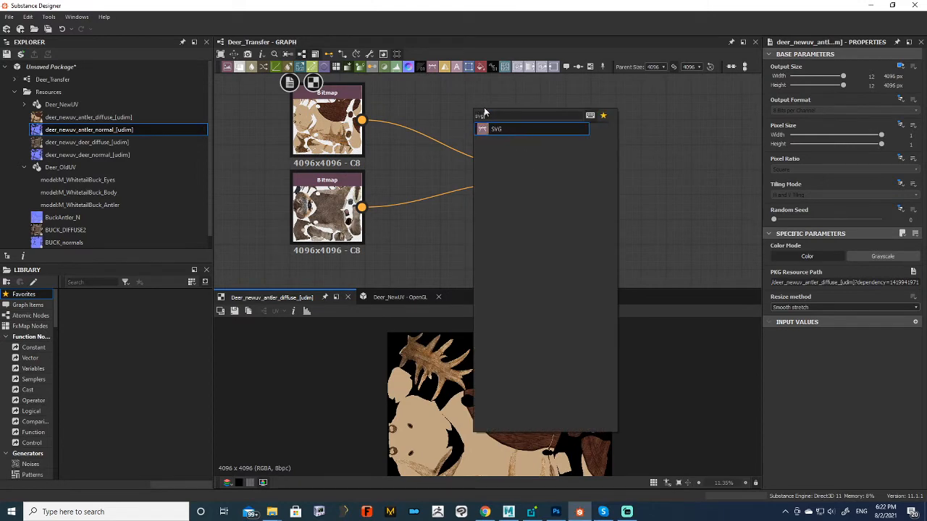
click(495, 130)
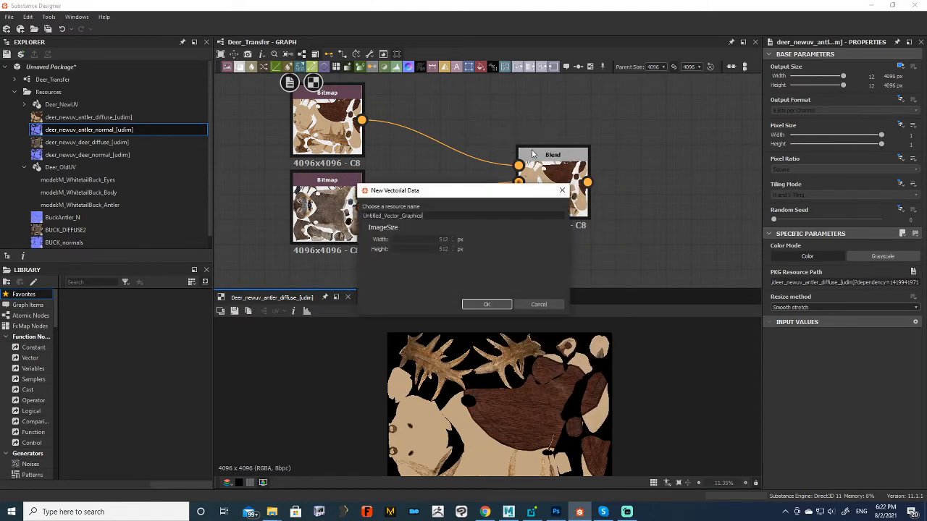
click(487, 305)
drag(488, 101, 464, 102)
middle_drag(508, 99, 505, 128)
mouse_move(448, 135)
mouse_down()
mouse_move(429, 143)
mouse_move(440, 149)
mouse_move(445, 139)
mouse_up()
click(547, 114)
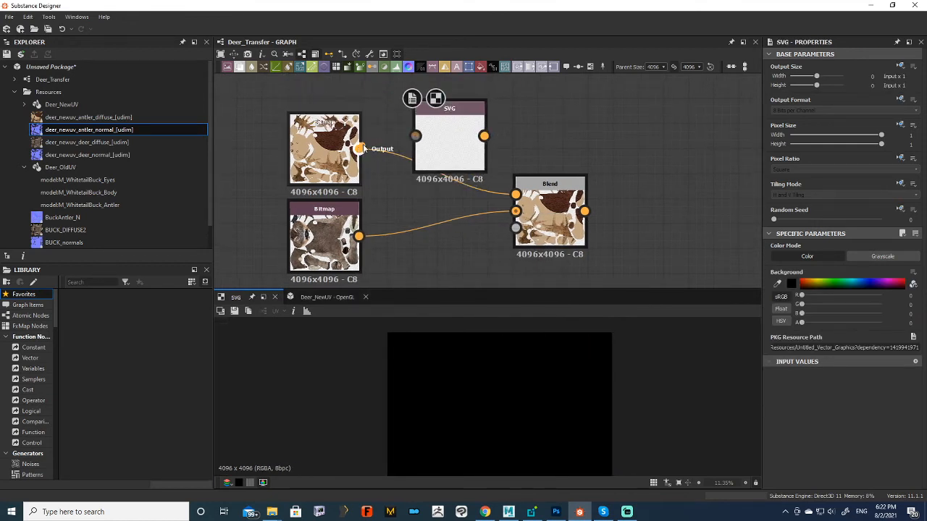
Step: Connect the antler diffuse bitmap's output to the SVG node's Background input and display the SVG node in the 2D view
drag(383, 138, 449, 141)
double_click(324, 160)
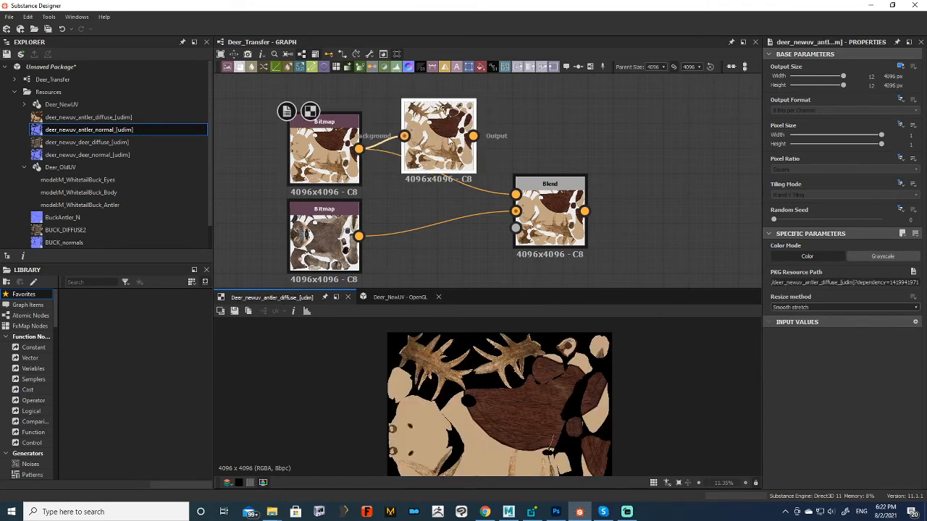
double_click(437, 145)
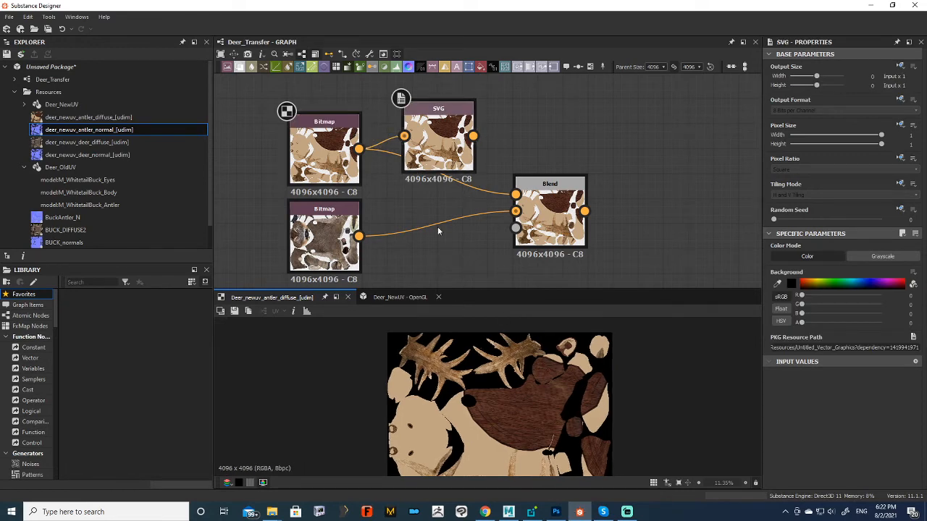
double_click(438, 145)
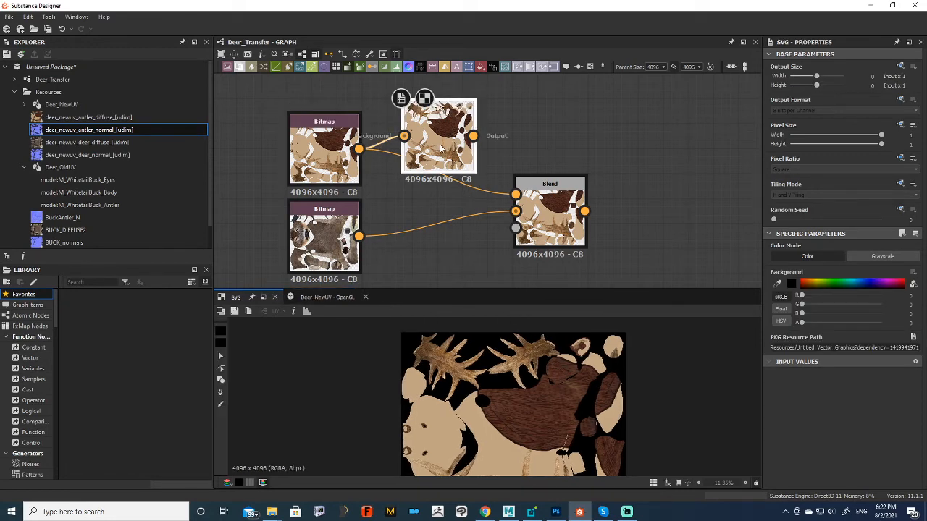
Step: Display the deer diffuse bitmap in the 2D view and move the SVG node slightly higher, clear of the Blend connections
double_click(330, 235)
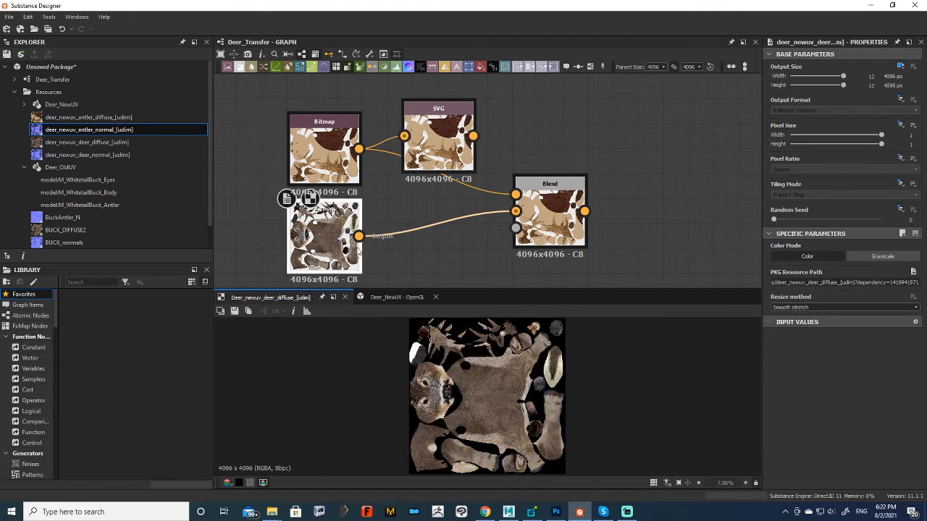
scroll(480, 393, down, 2)
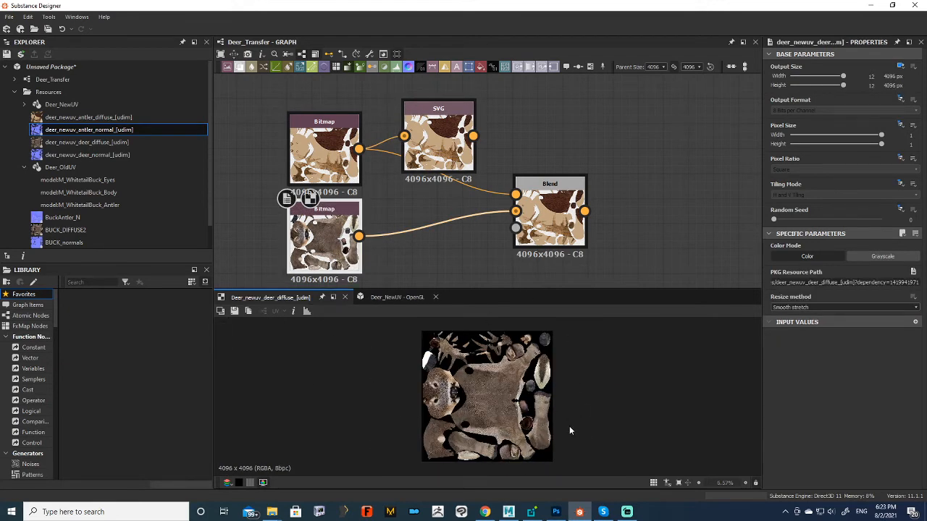
double_click(440, 135)
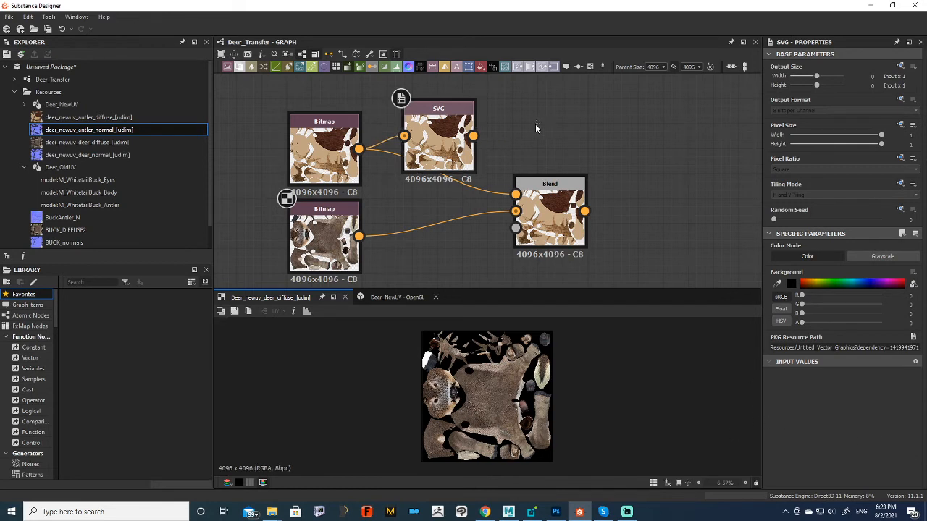
drag(453, 149, 464, 124)
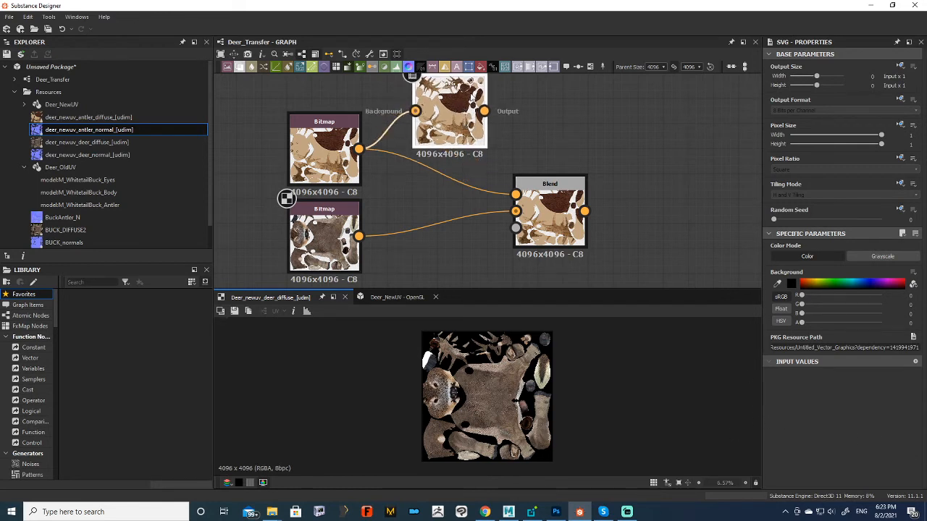
middle_drag(467, 115, 466, 123)
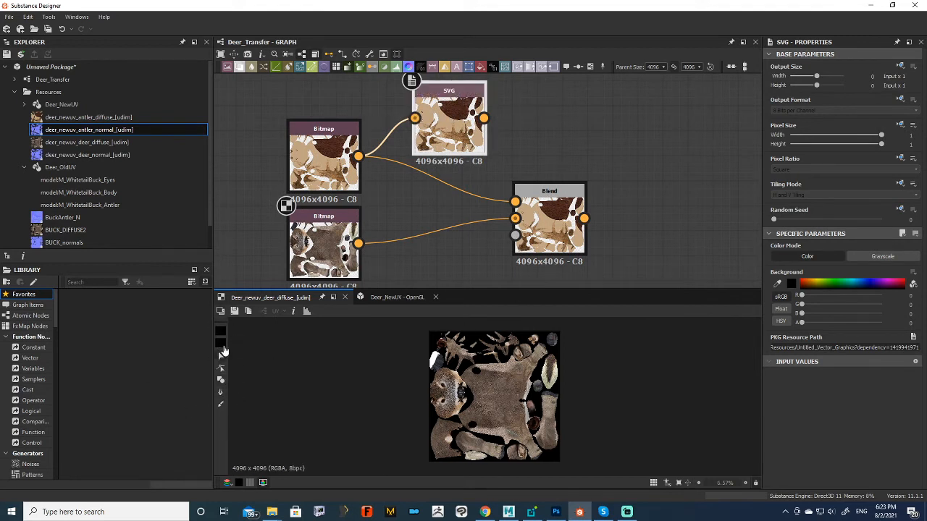
Step: Compare the antler areas of the deer diffuse bitmap and the antler diffuse bitmap in the 2D view
scroll(480, 371, up, 5)
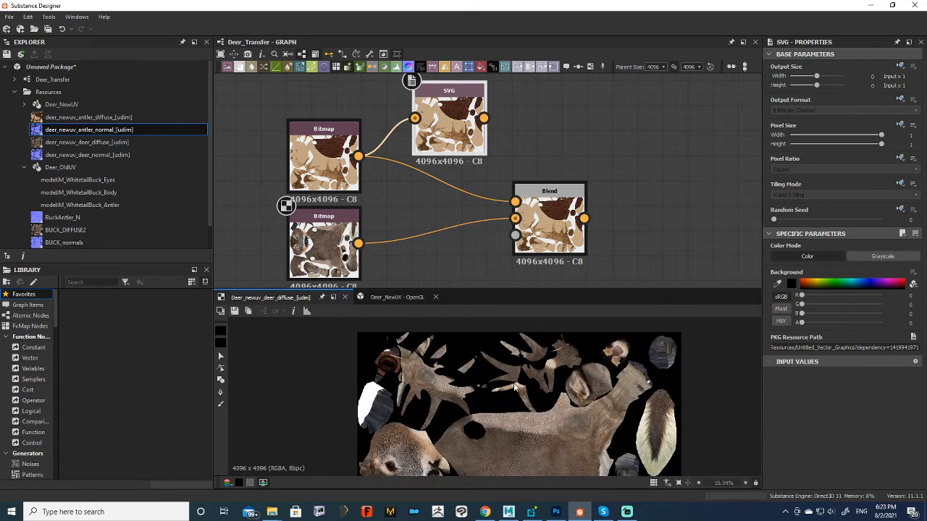
scroll(514, 388, down, 2)
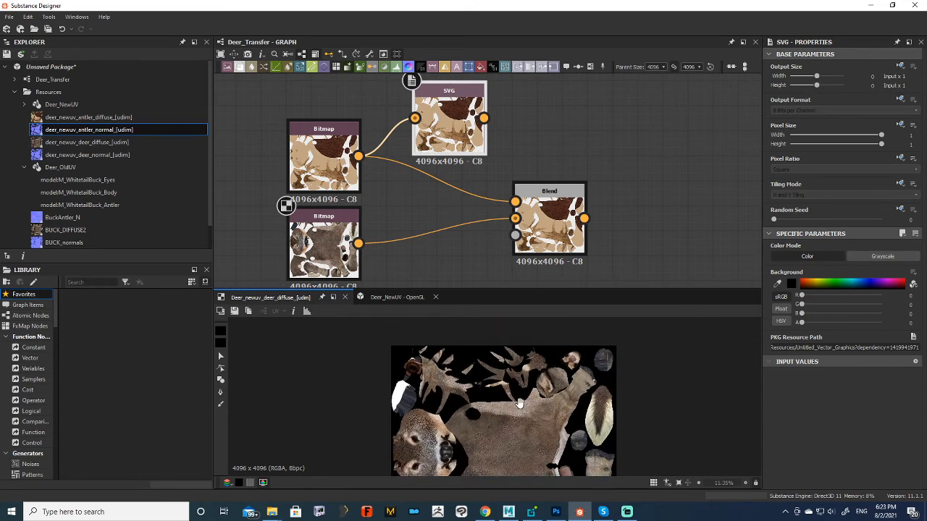
click(324, 168)
double_click(329, 164)
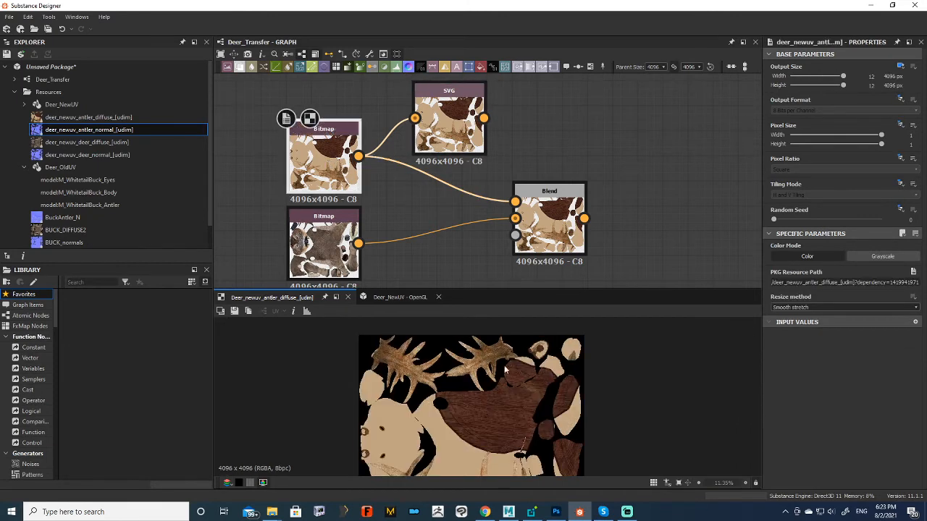
scroll(417, 354, up, 3)
middle_drag(418, 356, 419, 374)
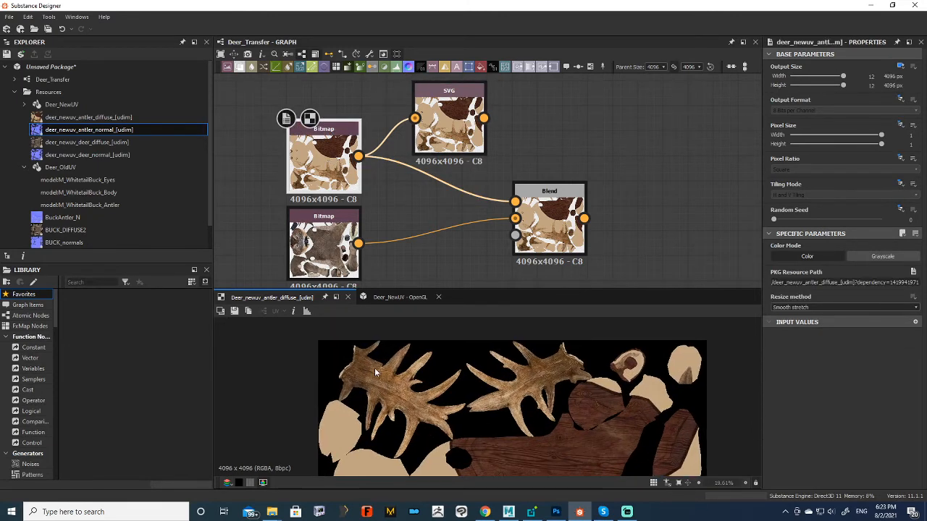
Step: Select the SVG node for editing and frame the two antler islands of the antler diffuse map in the 2D view
click(454, 125)
middle_drag(483, 128, 483, 146)
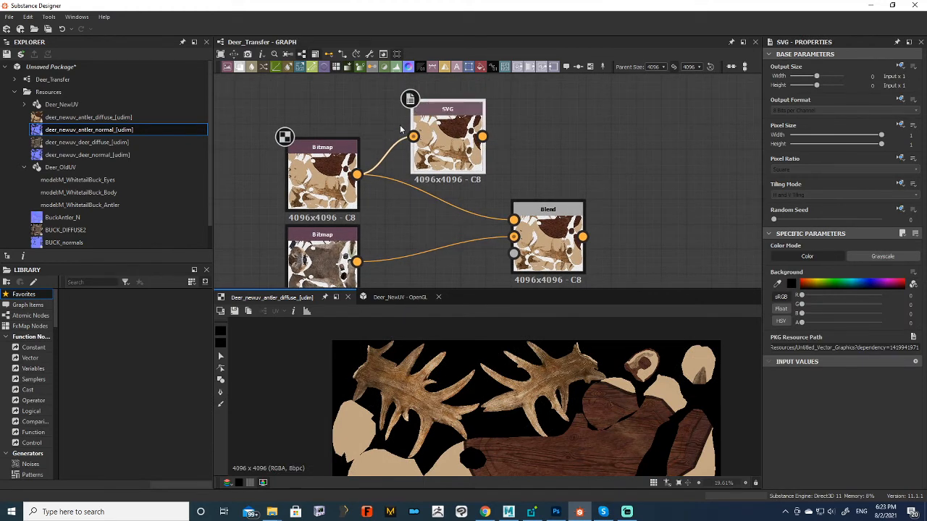
click(532, 136)
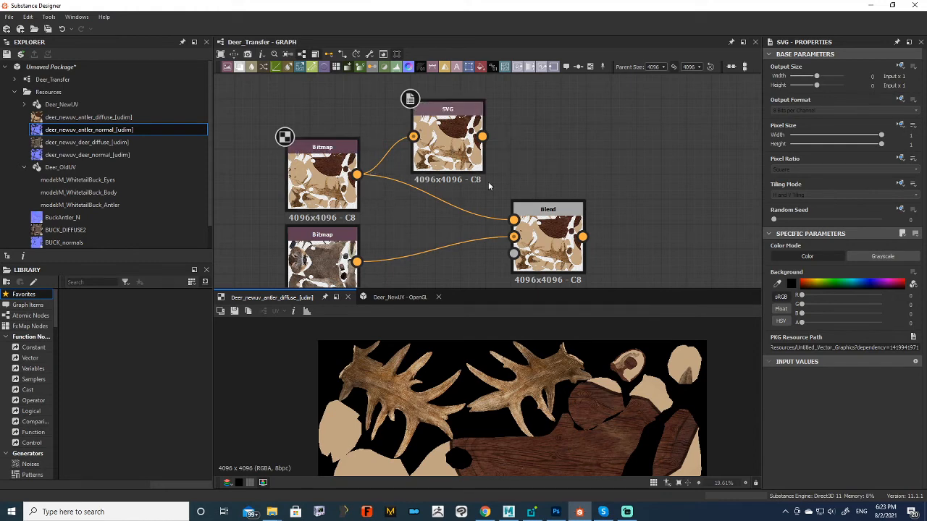
click(346, 203)
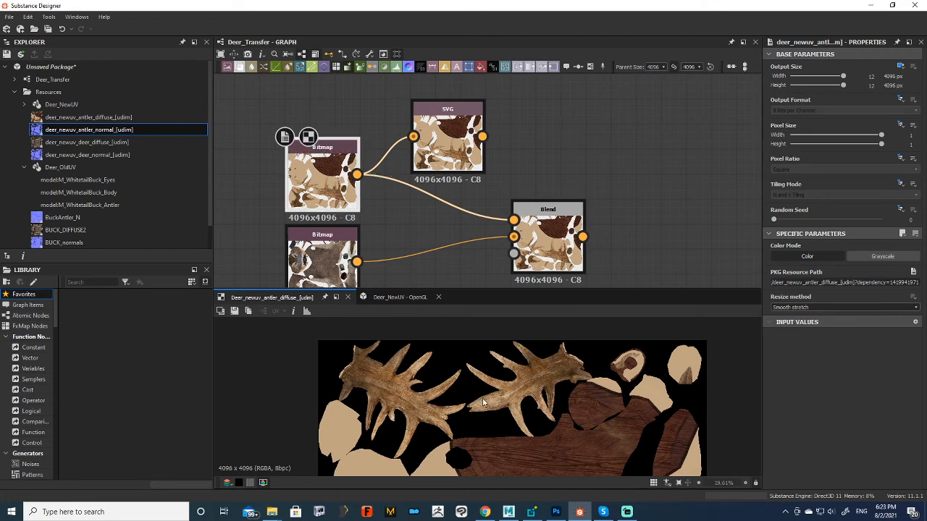
click(450, 145)
scroll(468, 415, down, 2)
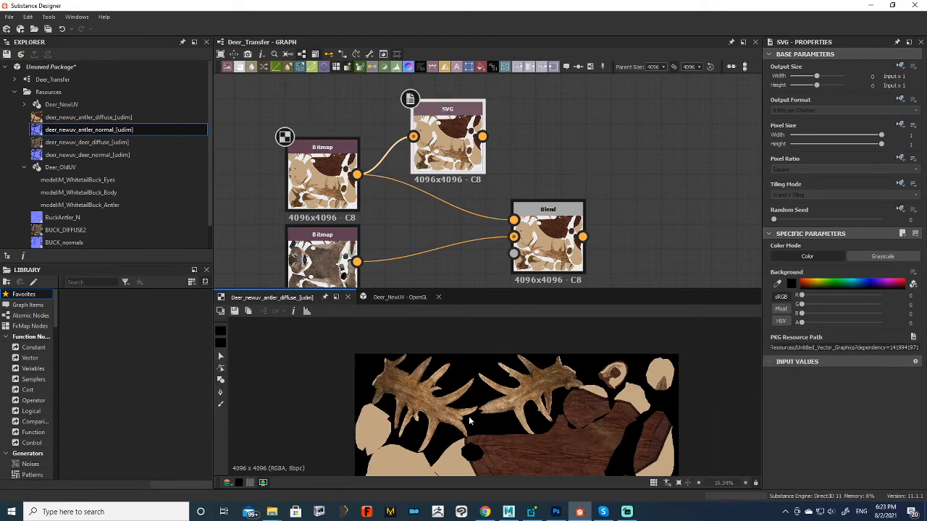
scroll(468, 395, down, 3)
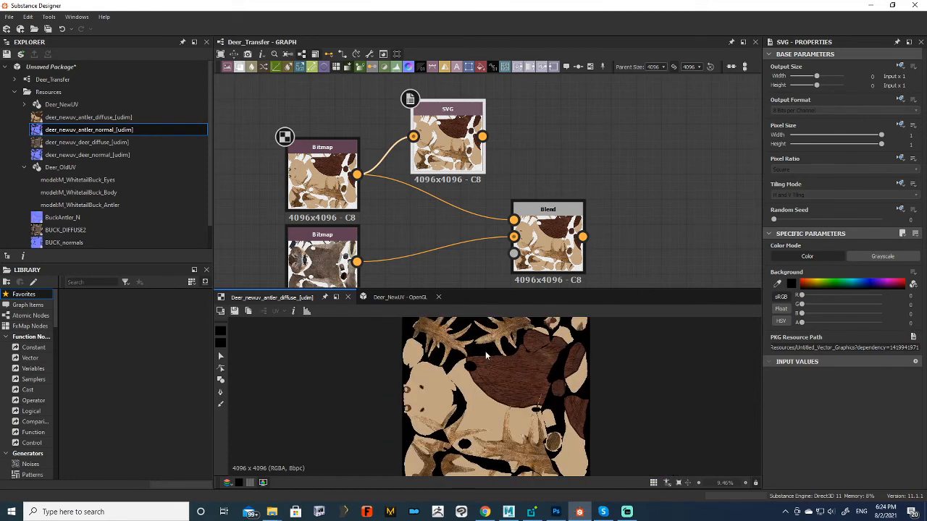
scroll(470, 391, up, 3)
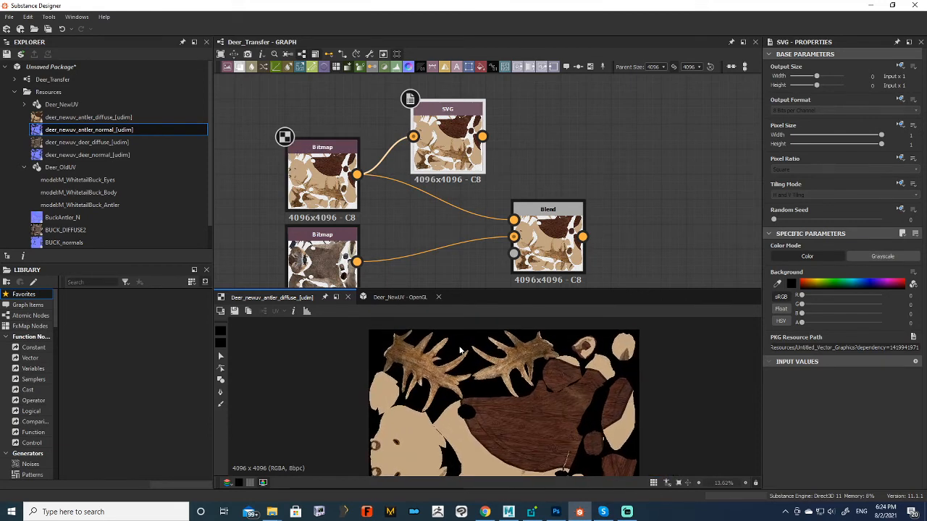
scroll(499, 362, up, 1)
scroll(499, 361, up, 1)
scroll(497, 367, down, 2)
scroll(496, 367, up, 1)
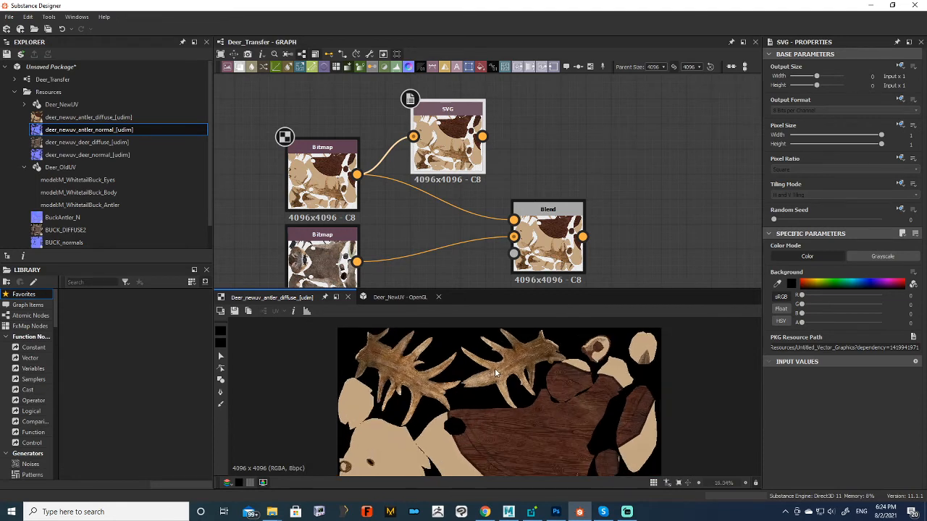
middle_drag(495, 369, 489, 381)
Step: Activate the vector paint brush with a size of about 444 px and set its fill colour to white (#ffffff)
click(221, 380)
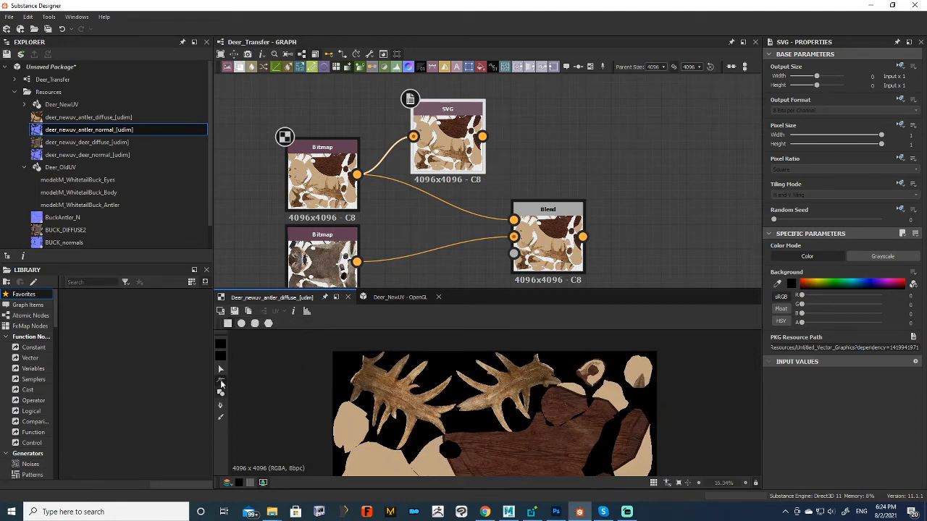
click(217, 345)
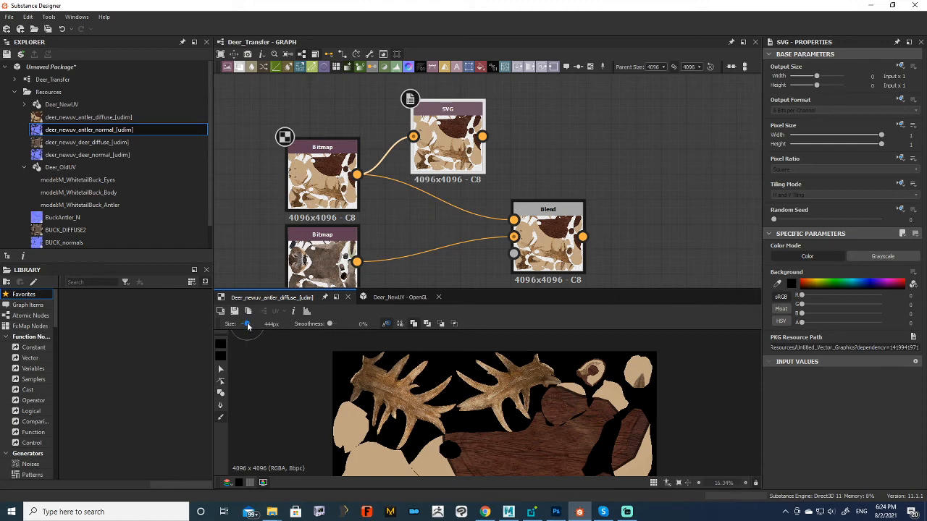
click(221, 355)
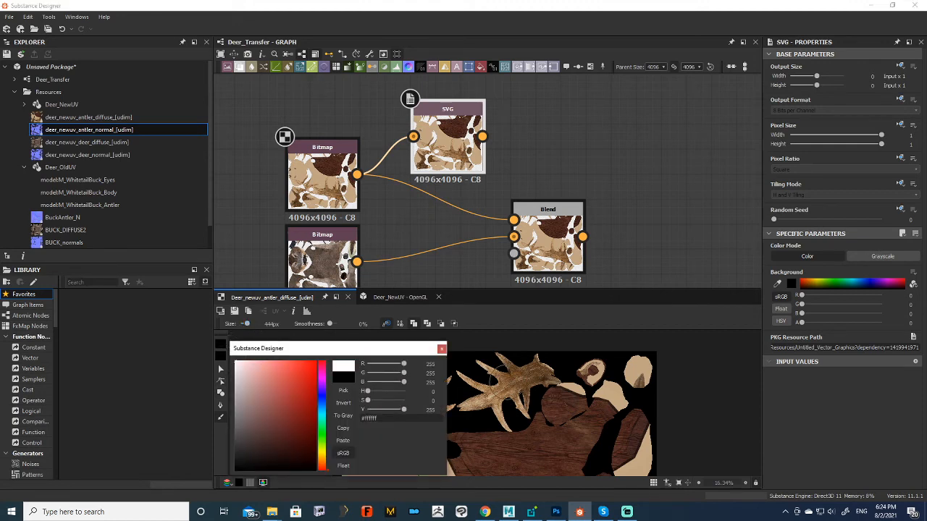
drag(497, 370, 501, 366)
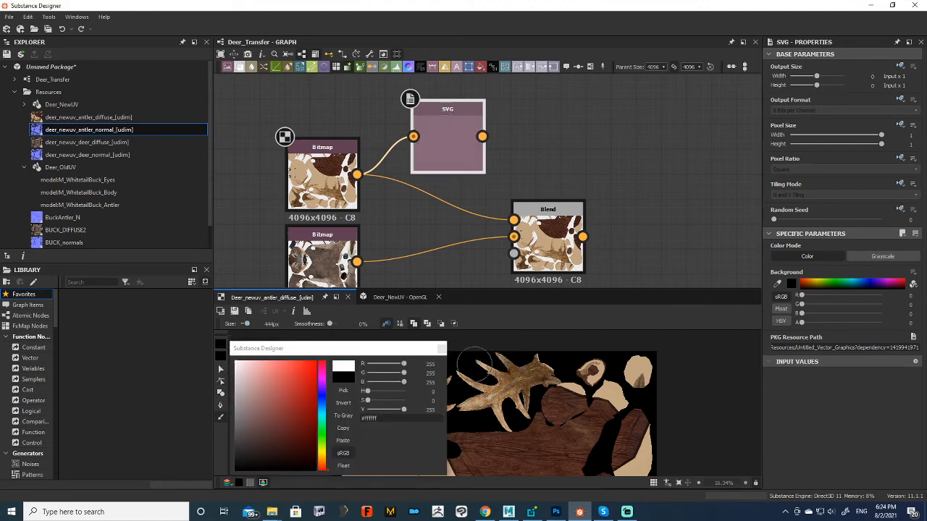
click(442, 349)
Step: Paint solid white over both antler islands in the SVG node and inspect its output in the 2D view
mouse_move(427, 373)
mouse_down()
mouse_move(388, 371)
mouse_move(391, 359)
mouse_move(356, 380)
mouse_move(380, 391)
mouse_move(399, 433)
mouse_move(445, 386)
mouse_move(437, 415)
mouse_move(489, 396)
mouse_move(508, 412)
mouse_move(519, 382)
mouse_move(503, 358)
mouse_move(551, 368)
mouse_move(467, 358)
mouse_move(412, 364)
mouse_move(484, 356)
mouse_up()
double_click(451, 148)
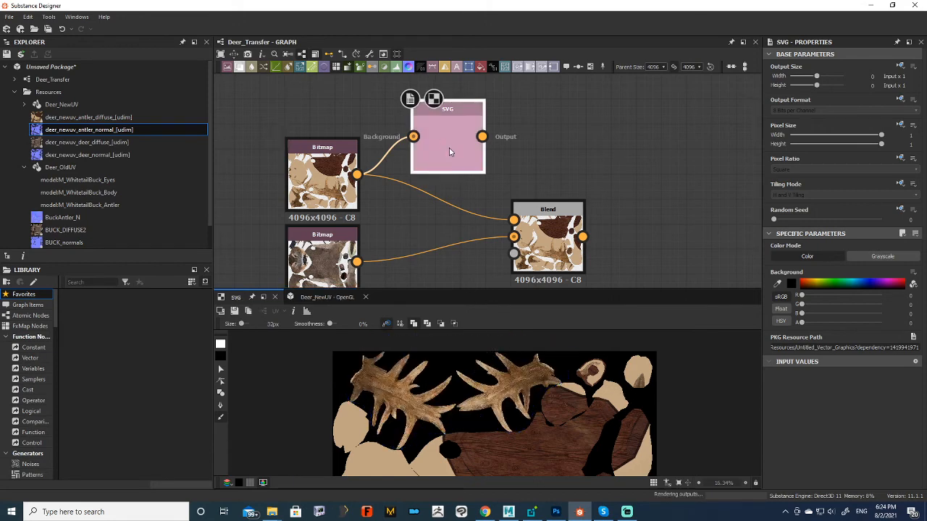
scroll(464, 183, down, 2)
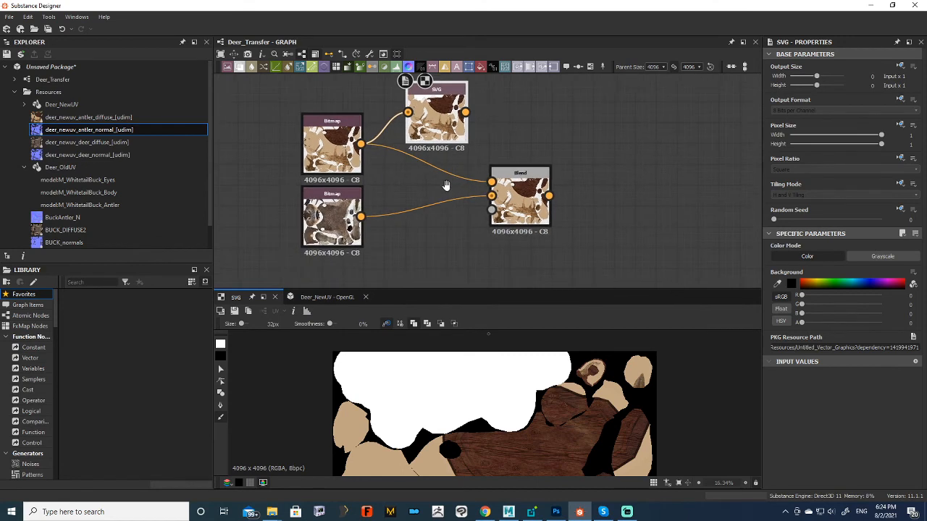
scroll(509, 377, down, 4)
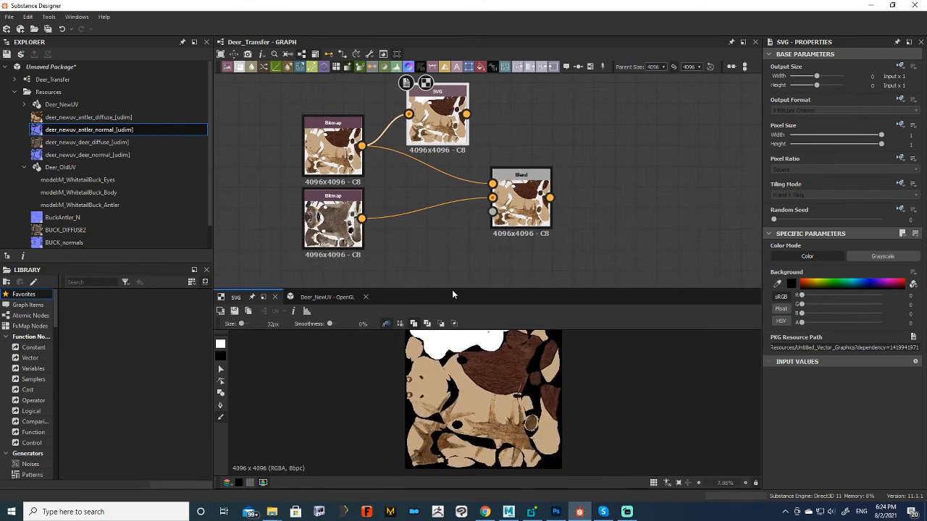
scroll(543, 377, down, 1)
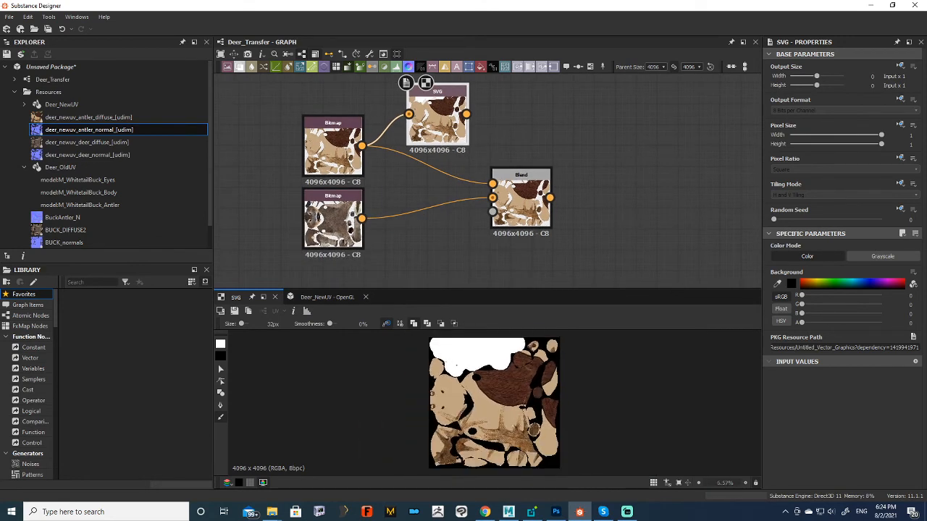
scroll(519, 384, up, 6)
scroll(519, 384, down, 6)
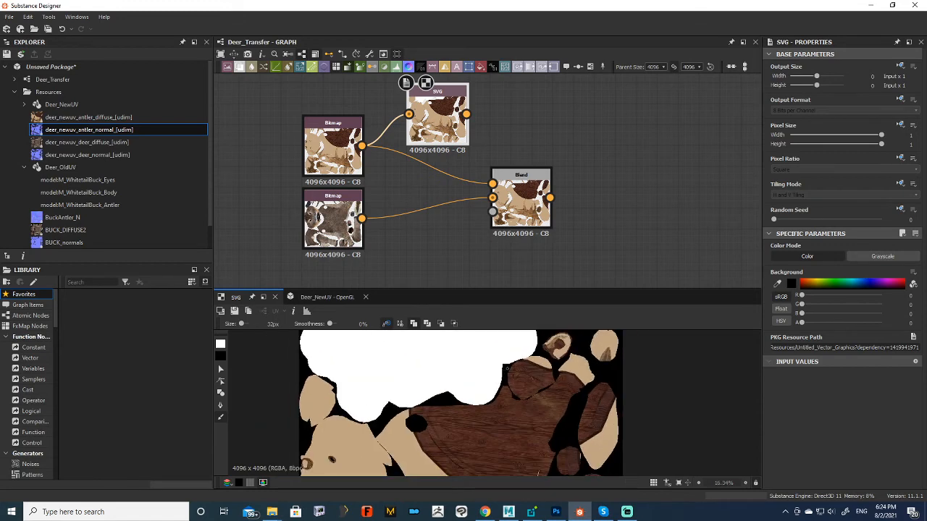
scroll(519, 384, up, 1)
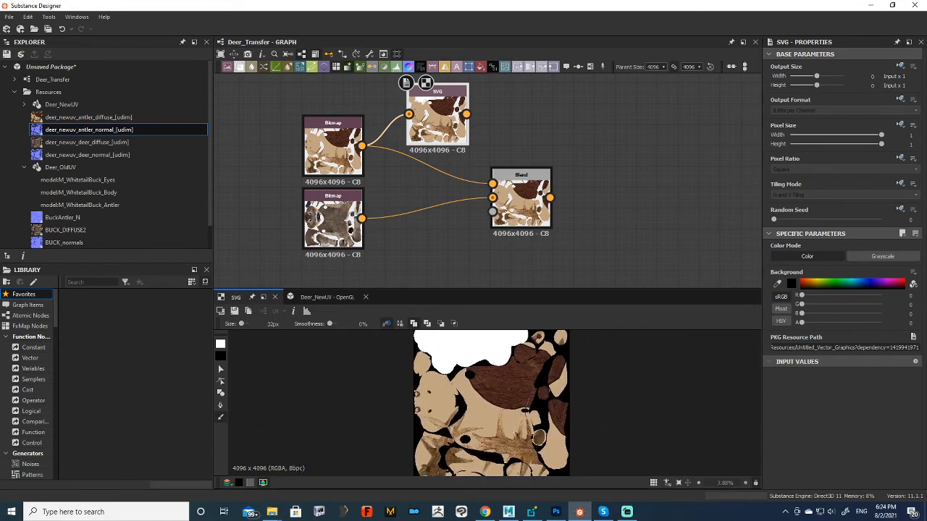
Step: Disconnect the antler diffuse bitmap from the SVG node's background input
click(387, 127)
key(Delete)
click(443, 124)
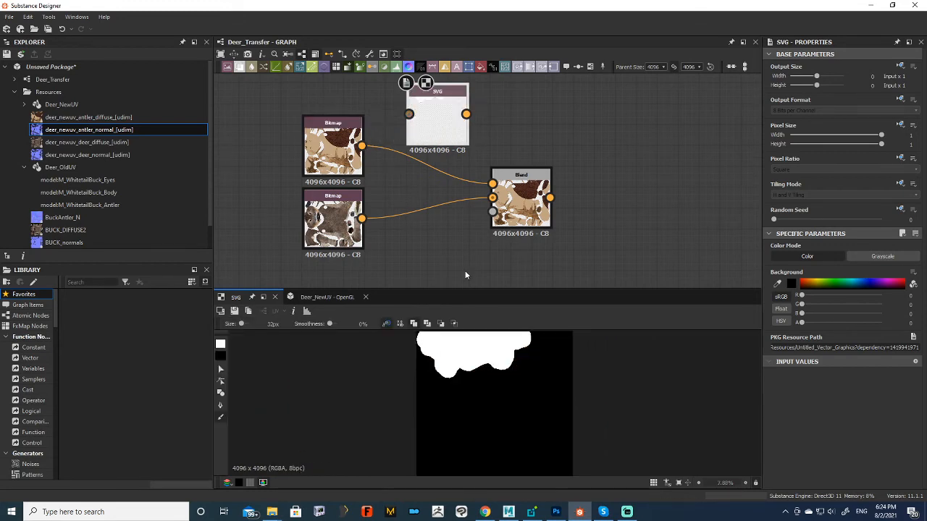
Step: Connect the SVG mask's output to the Blend node's Opacity input and preview the blend in the 2D view
drag(457, 88, 490, 201)
double_click(518, 192)
double_click(416, 255)
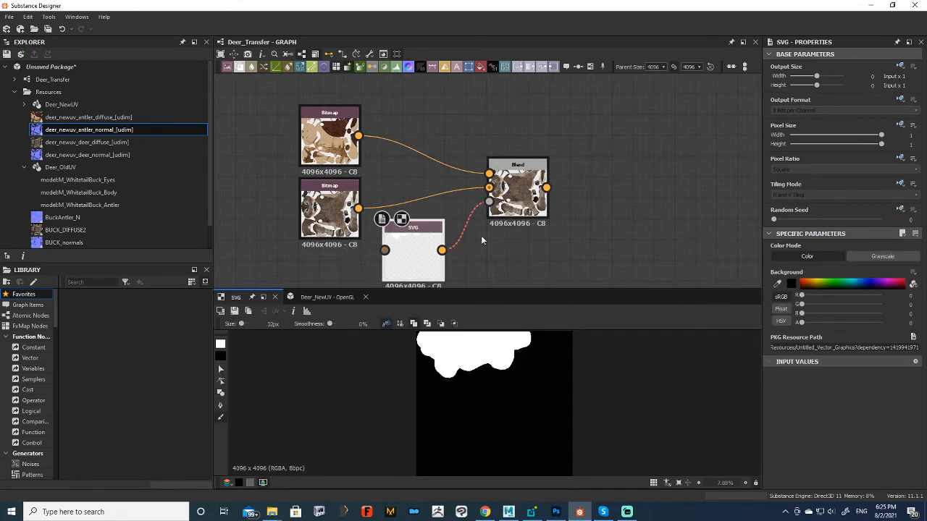
double_click(517, 194)
scroll(476, 233, up, 3)
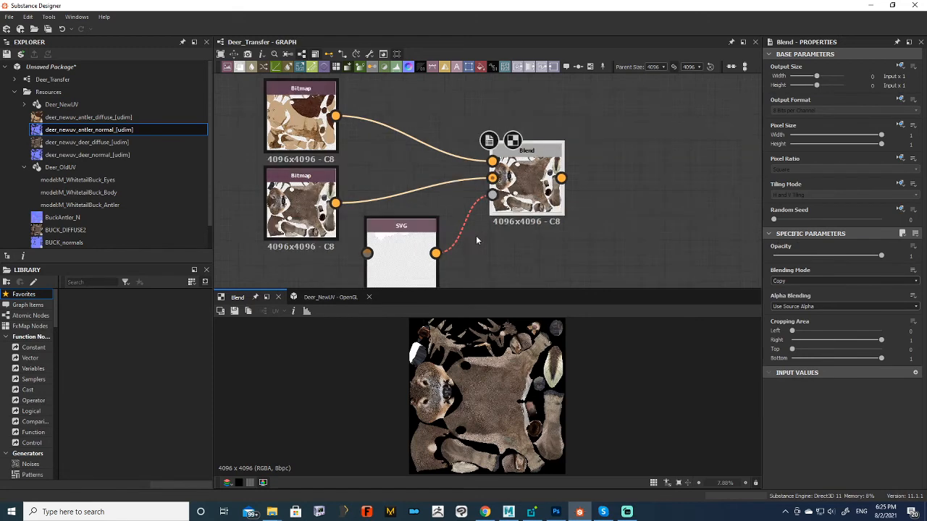
scroll(342, 139, down, 2)
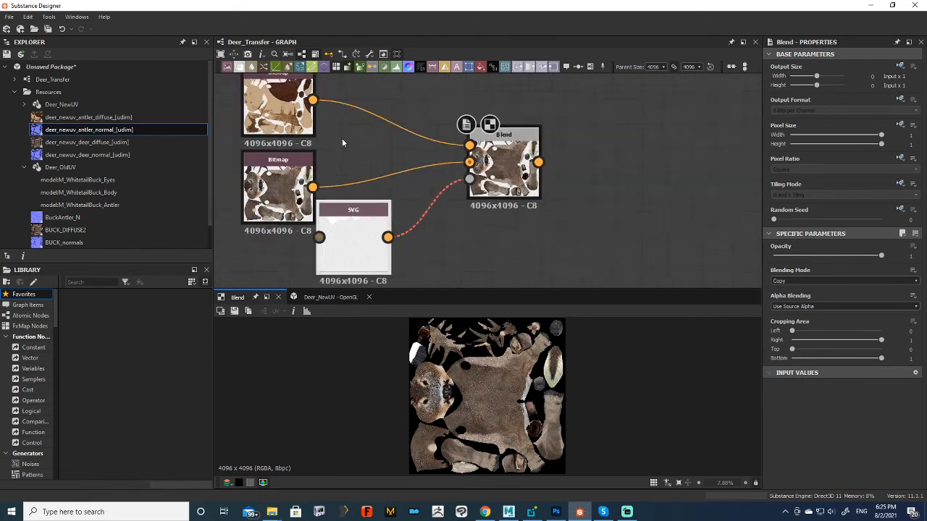
Step: Rearrange the nodes so the SVG mask sits directly below the two diffuse bitmaps
drag(237, 99, 303, 190)
drag(296, 186, 307, 144)
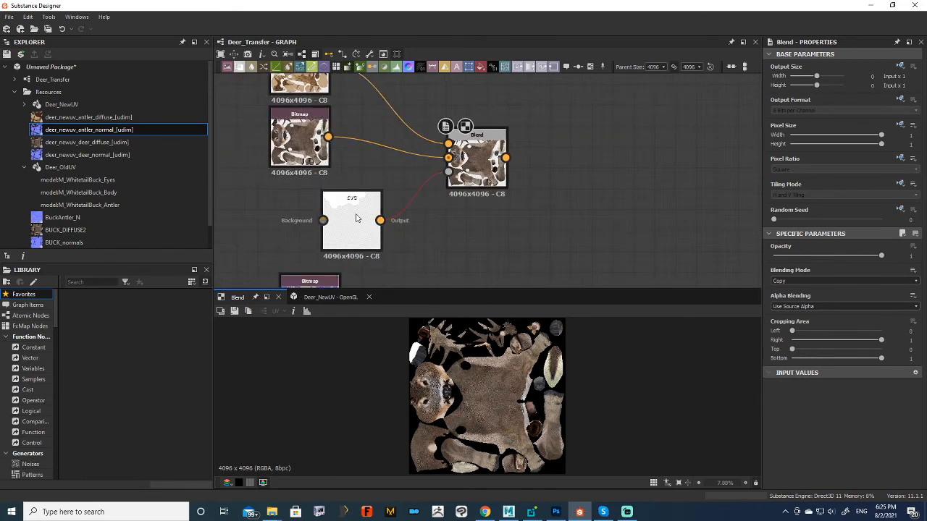
drag(352, 221, 310, 200)
click(419, 237)
middle_drag(405, 209, 415, 243)
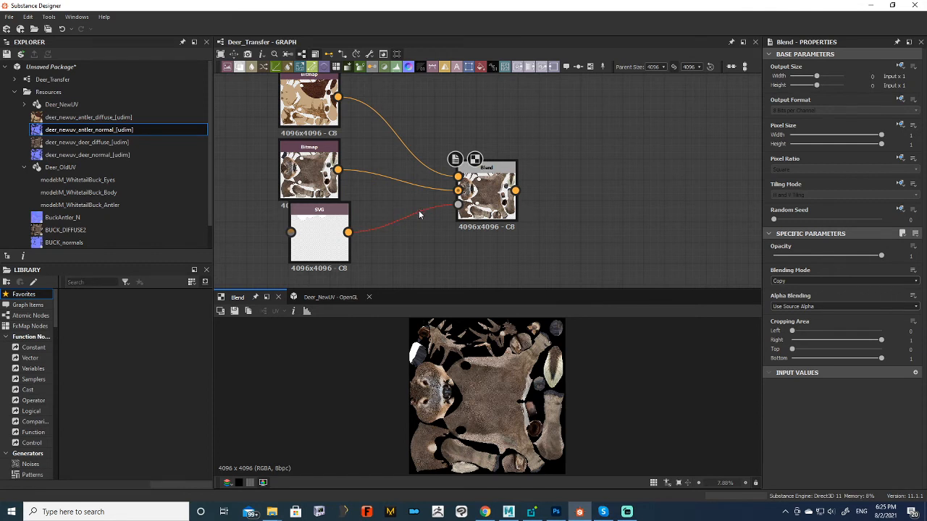
middle_drag(429, 222, 431, 230)
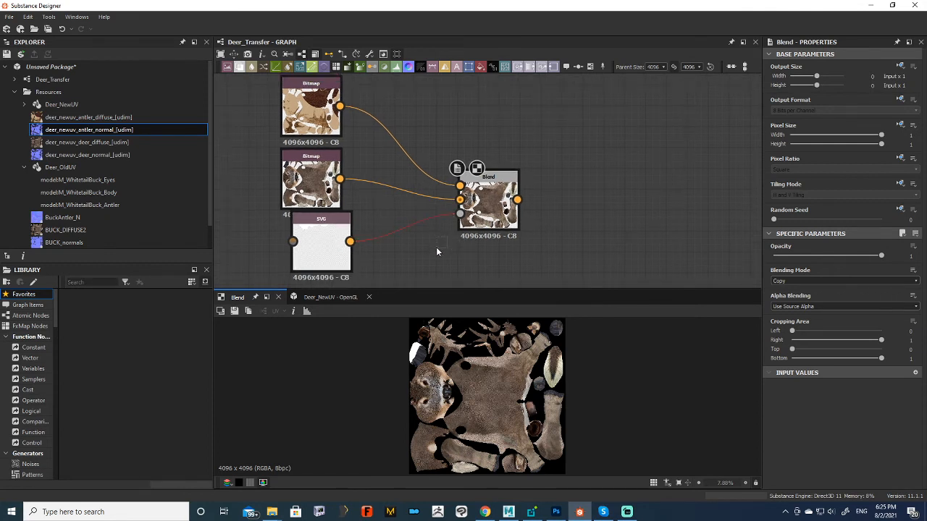
Step: Set the SVG node's colour mode to Grayscale and preview the Blend node's output
double_click(323, 239)
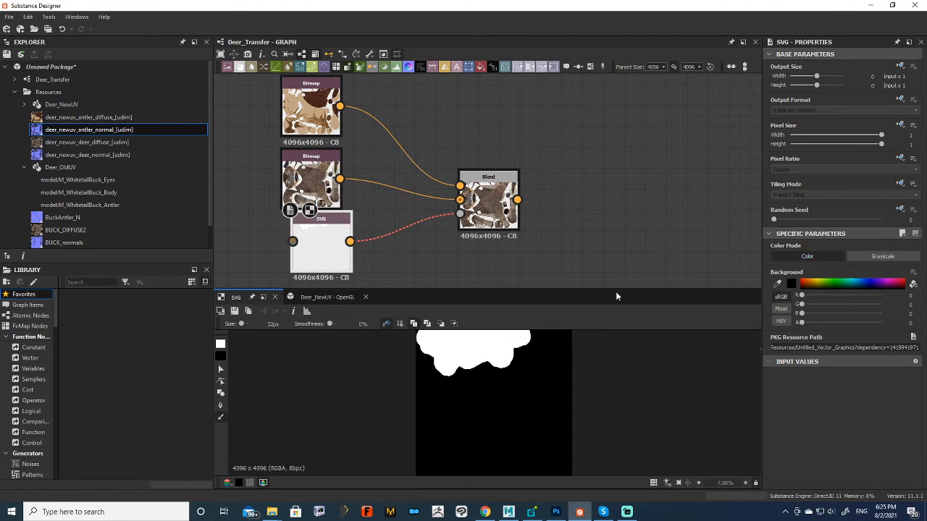
scroll(535, 389, down, 1)
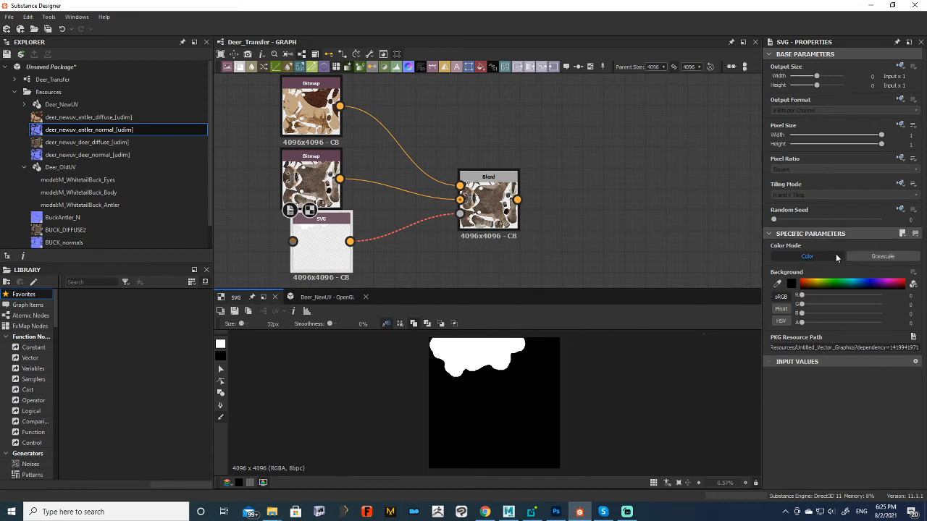
click(888, 257)
click(648, 257)
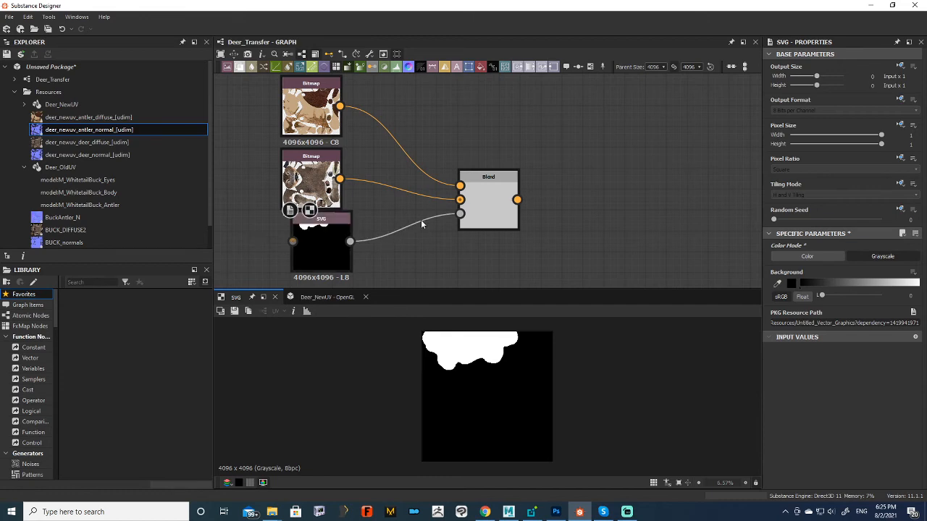
double_click(489, 211)
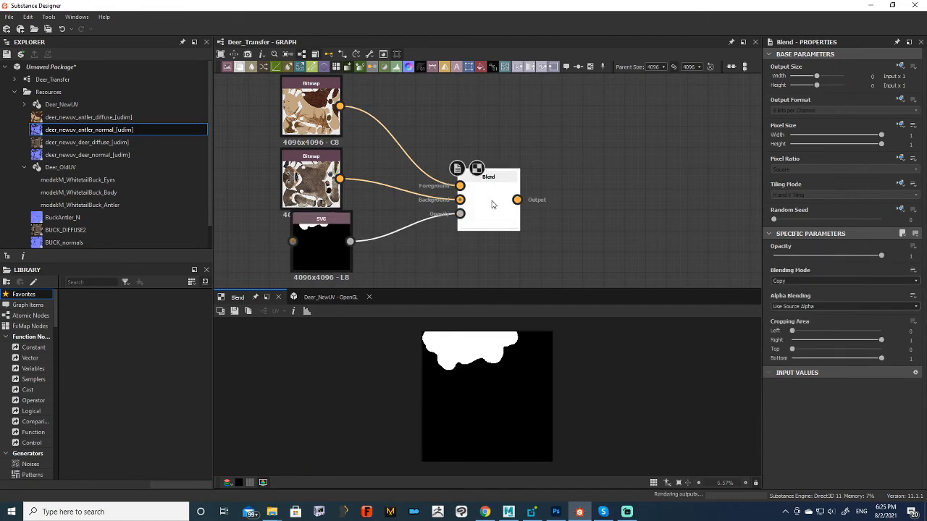
scroll(464, 360, up, 1)
Step: Compare the antler and deer diffuse bitmaps with the blended diffuse in the 2D view
double_click(312, 108)
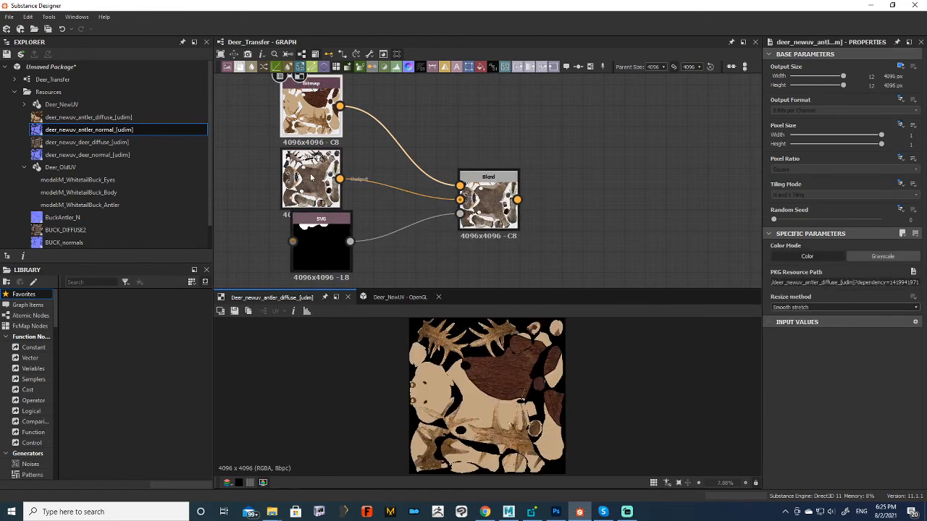
double_click(317, 166)
double_click(314, 116)
double_click(316, 176)
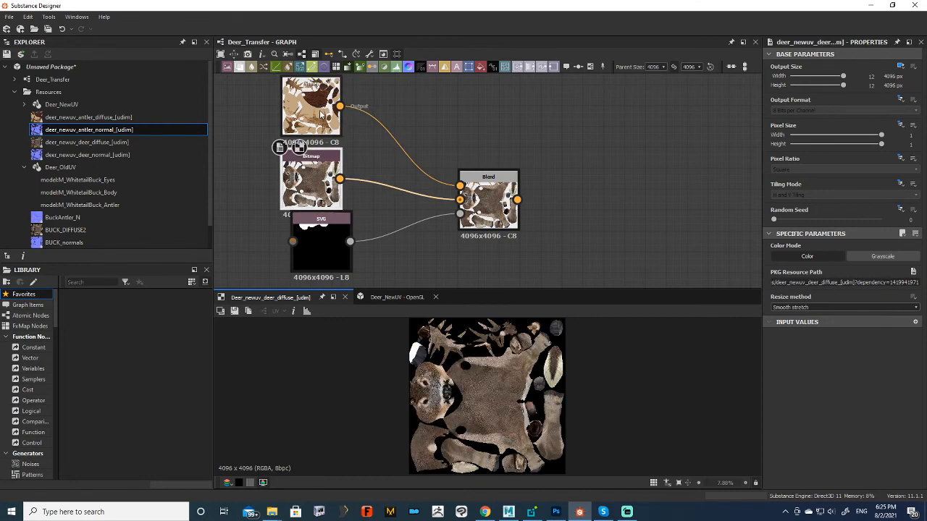
double_click(316, 117)
double_click(317, 173)
double_click(489, 207)
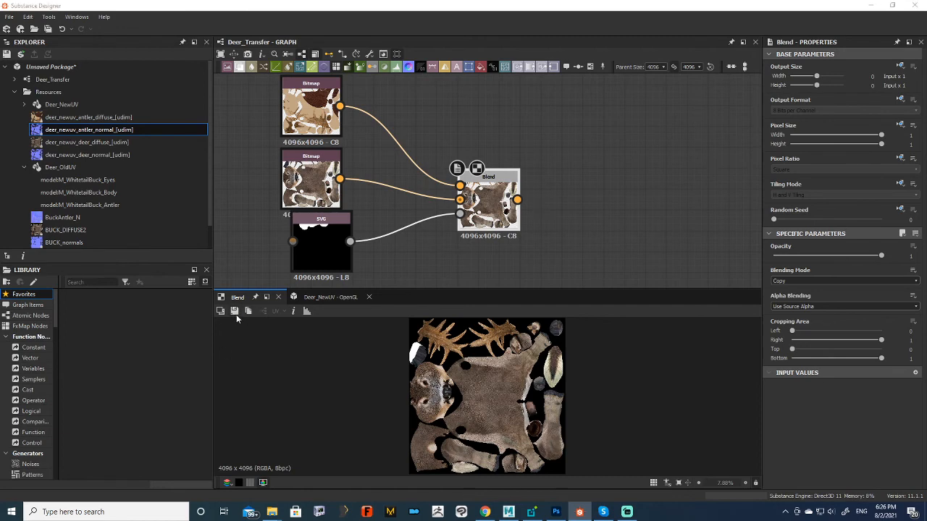
Step: Save the blended diffuse as the Targa image Deer_D in a new NewTexture folder inside WhiteTailDeer's sourceimages folder
click(235, 312)
click(312, 36)
text(D:\CGTRADER\Animals\Deers\WhiteTailDeer\sourceimages)
key(Return)
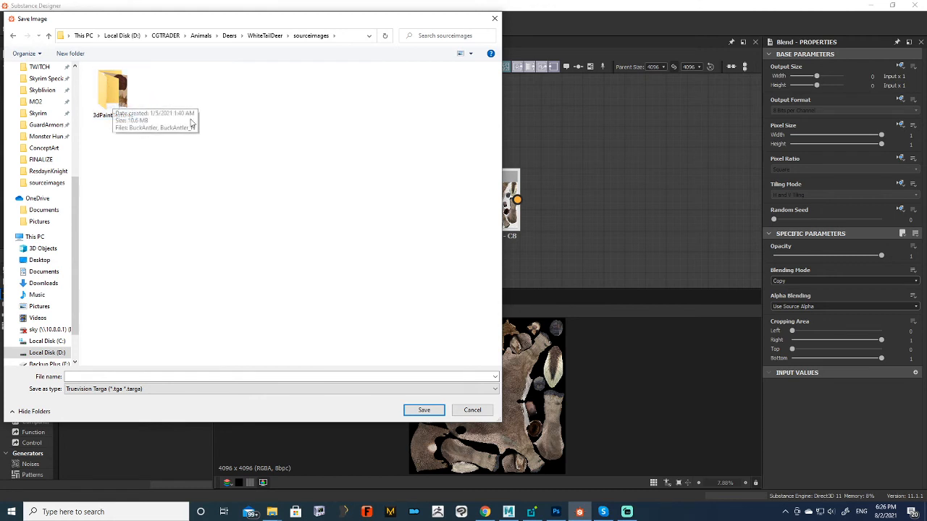
click(70, 53)
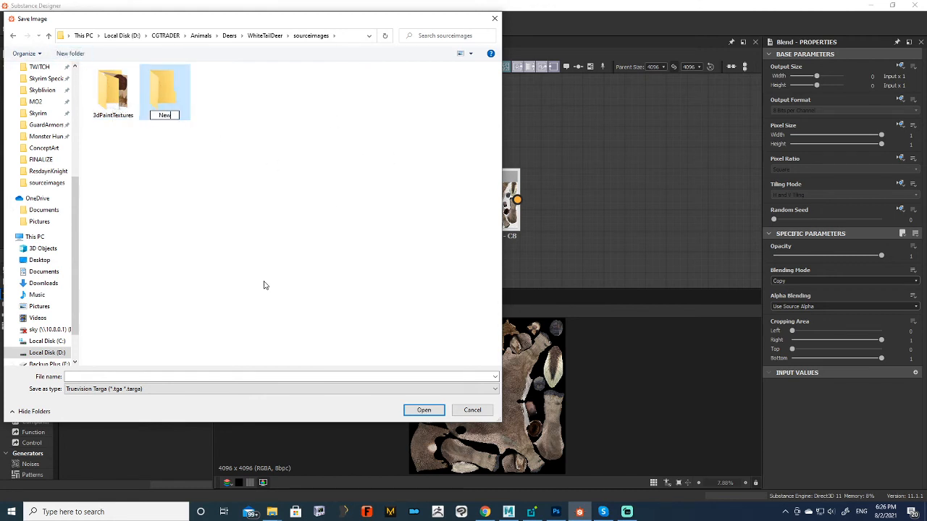
key(Return)
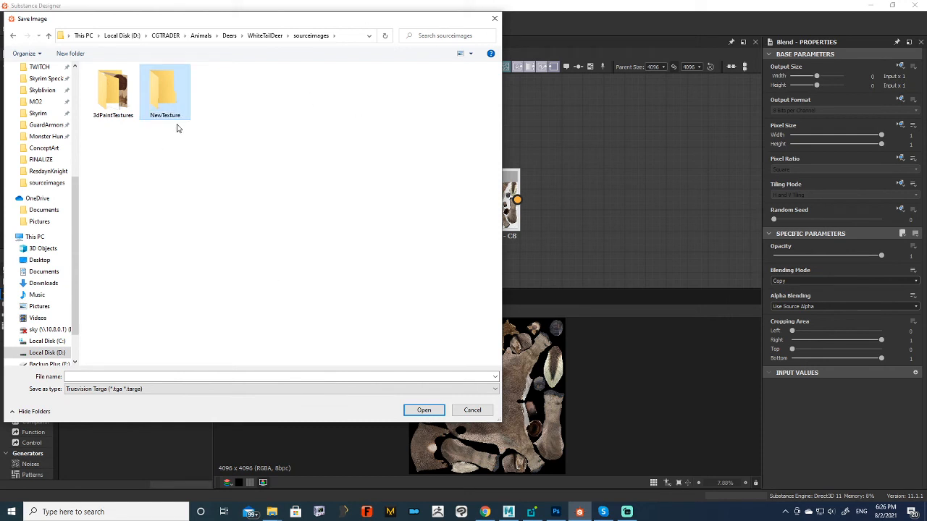
double_click(158, 105)
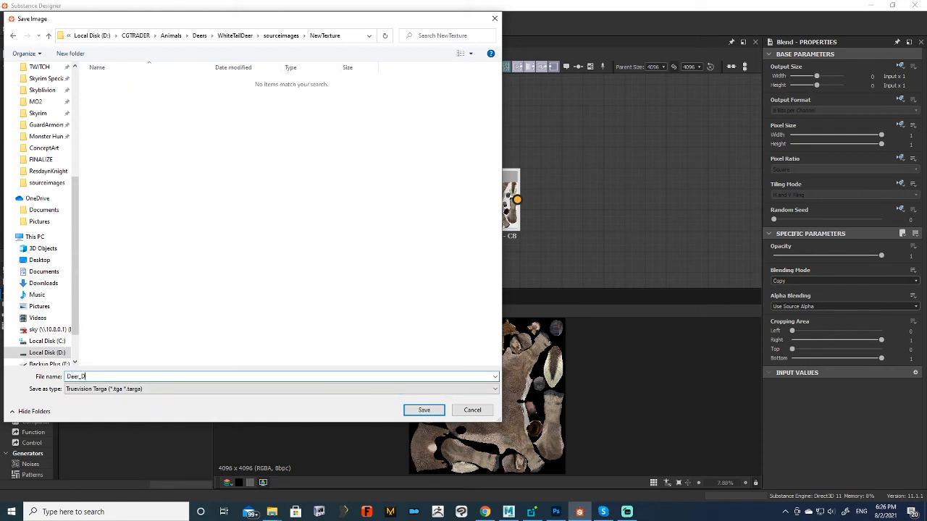
text(Deer_D)
key(Return)
Step: Preview the antler normal bitmap and shift the SVG mask node away from the blend area
scroll(502, 194, down, 2)
middle_drag(505, 224, 500, 153)
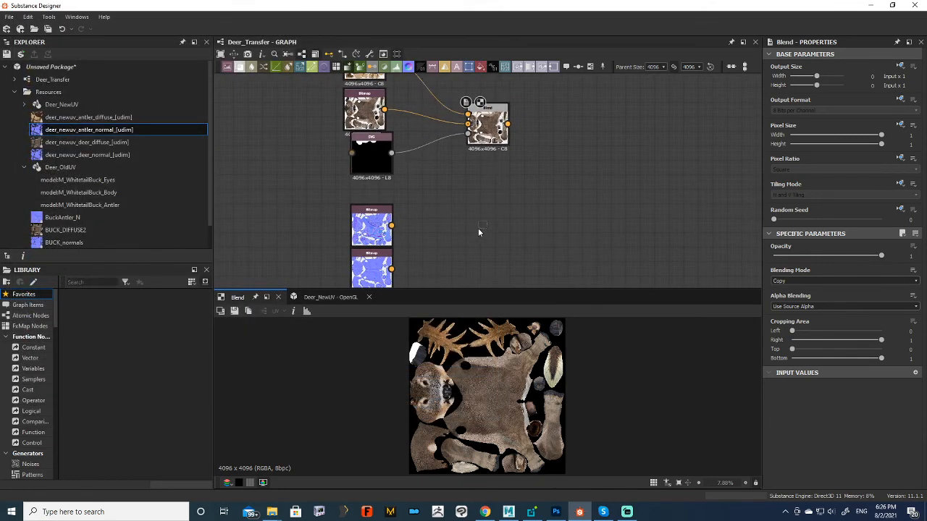
middle_drag(434, 233, 458, 214)
double_click(370, 186)
click(446, 207)
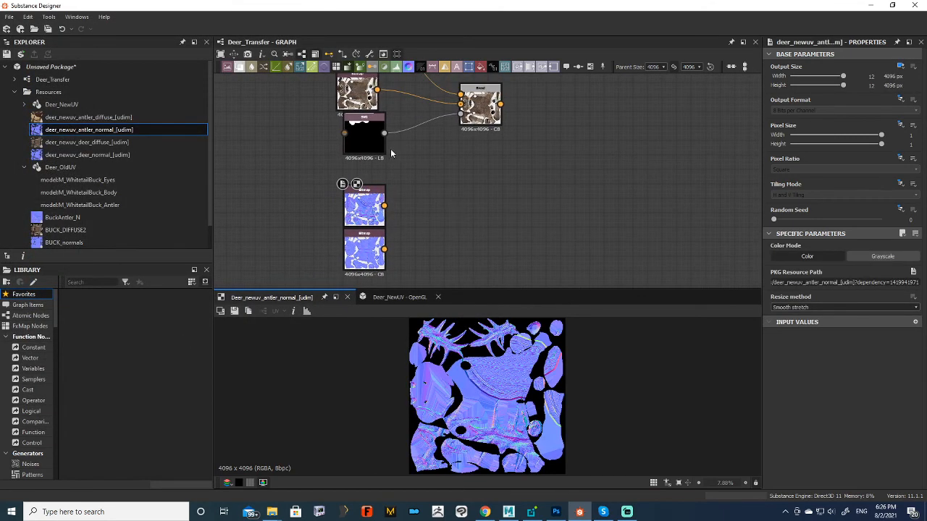
drag(365, 141, 335, 156)
Step: Add a second Blend node beside the two normal map bitmaps
middle_drag(475, 233, 481, 189)
scroll(481, 187, up, 1)
key(space)
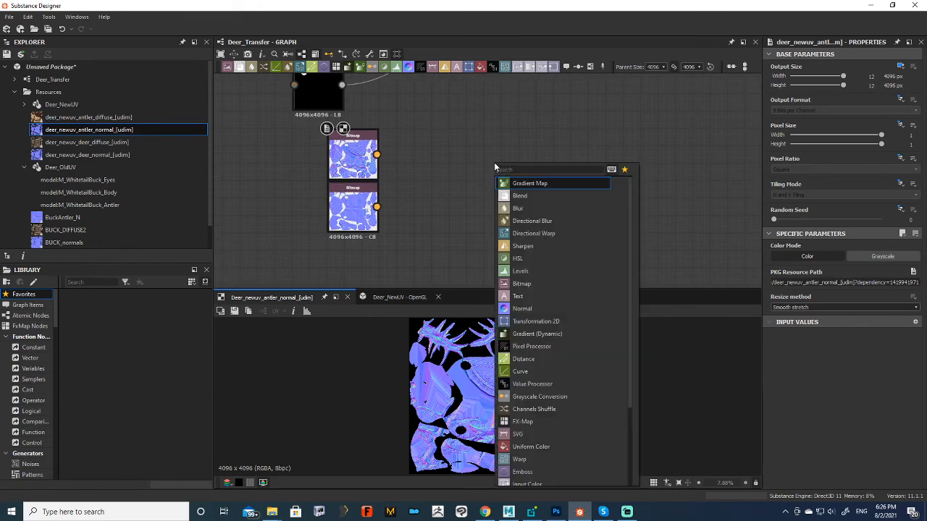
click(541, 195)
middle_drag(436, 141, 438, 156)
drag(492, 178, 473, 196)
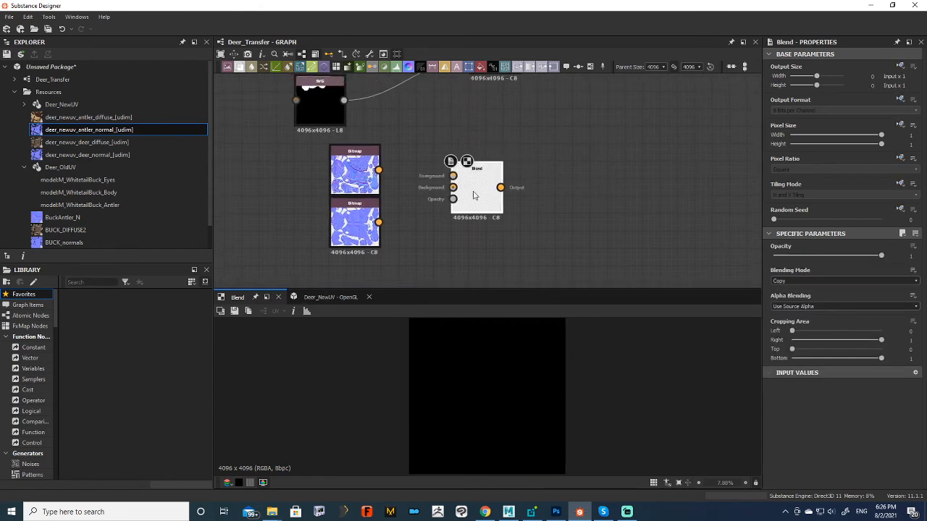
Step: Connect the antler normal bitmap to the new Blend node's Foreground and the deer normal bitmap to its Background
double_click(373, 170)
scroll(461, 185, up, 1)
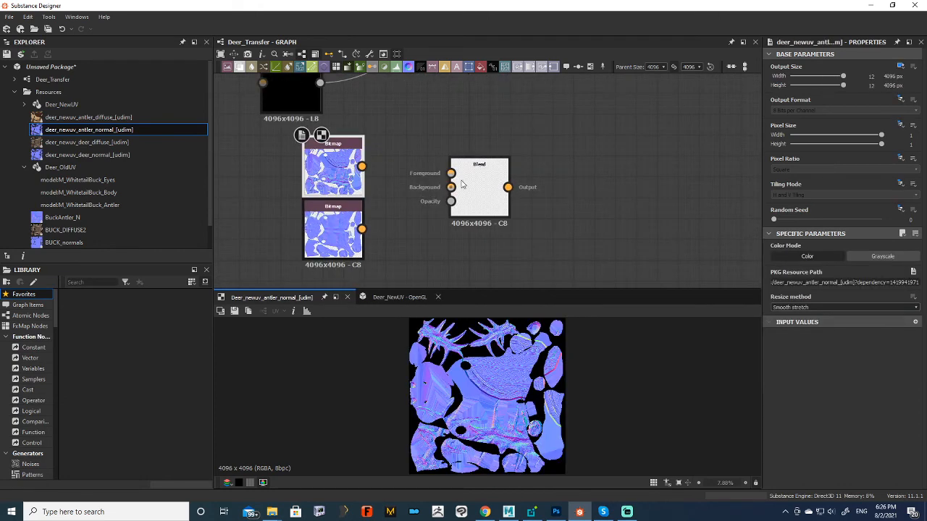
drag(362, 166, 450, 173)
scroll(393, 200, up, 1)
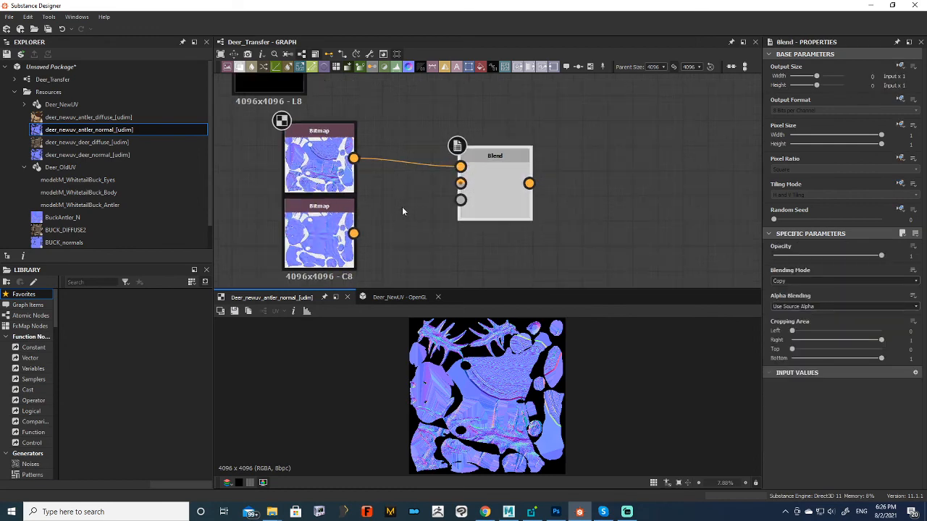
click(317, 227)
drag(355, 234, 463, 184)
click(310, 230)
Step: Connect the SVG mask to the normal Blend node's Opacity input and preview the blended normal map
middle_drag(445, 123, 432, 172)
double_click(310, 138)
drag(326, 112, 483, 254)
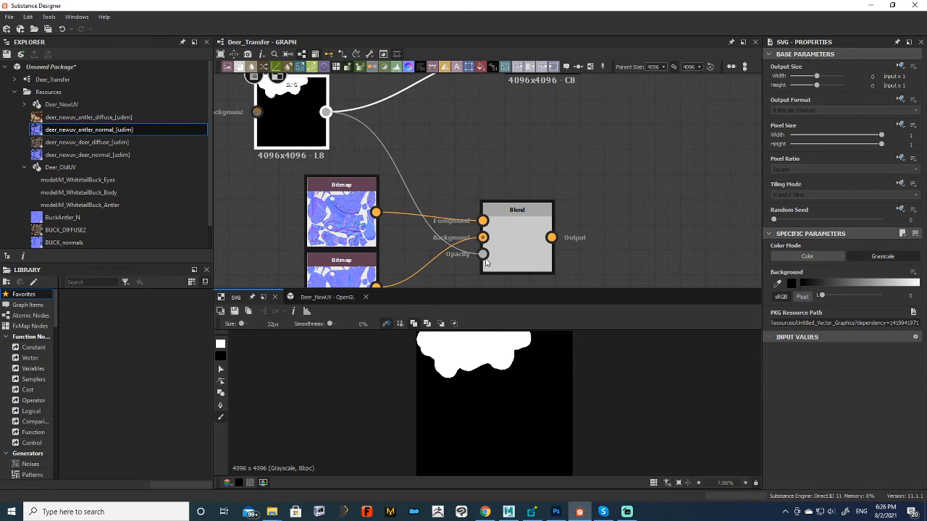
double_click(542, 241)
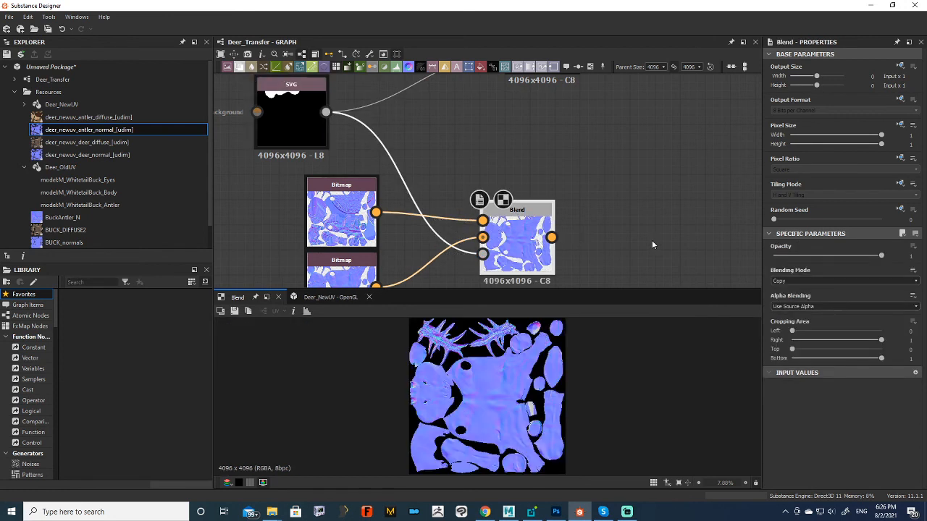
Step: Save the blended normal map as a Targa image in the NewTexture folder
middle_drag(542, 242, 485, 235)
scroll(481, 357, down, 1)
middle_drag(535, 139, 498, 123)
scroll(526, 191, down, 1)
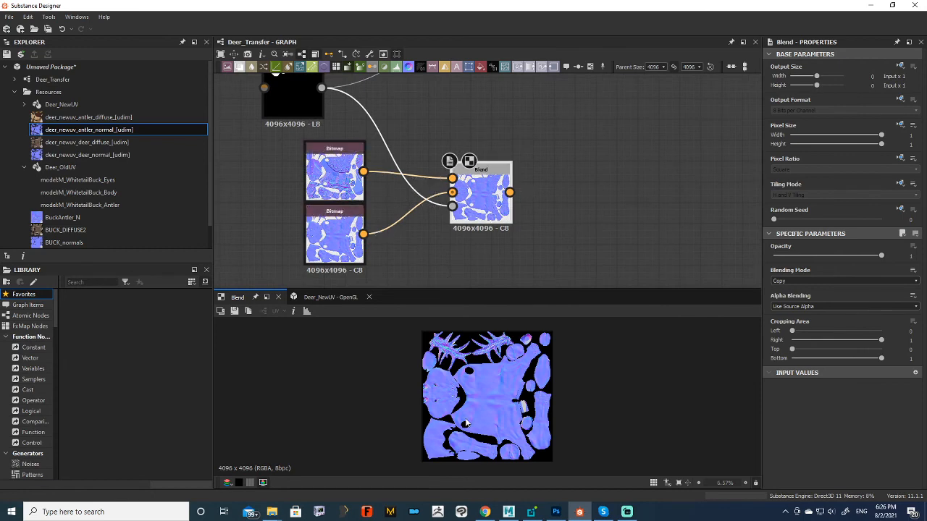
click(247, 312)
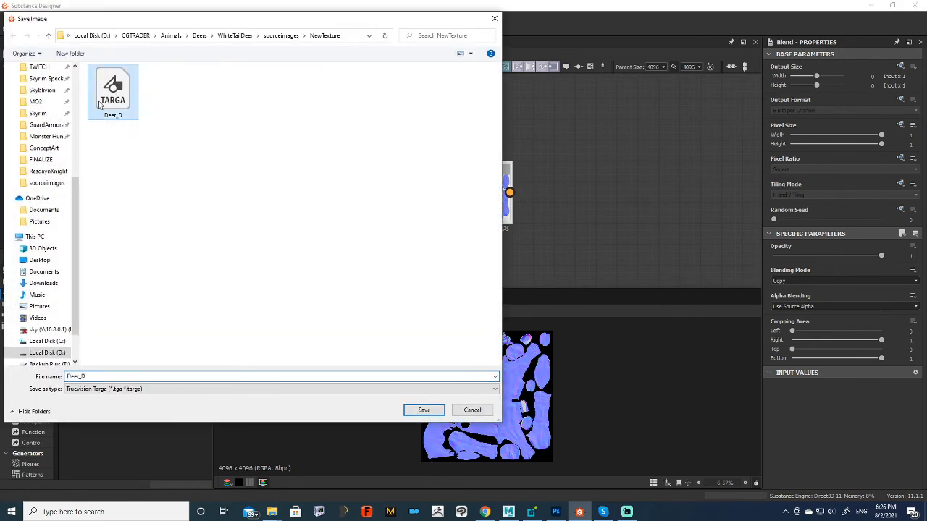
click(116, 375)
click(126, 378)
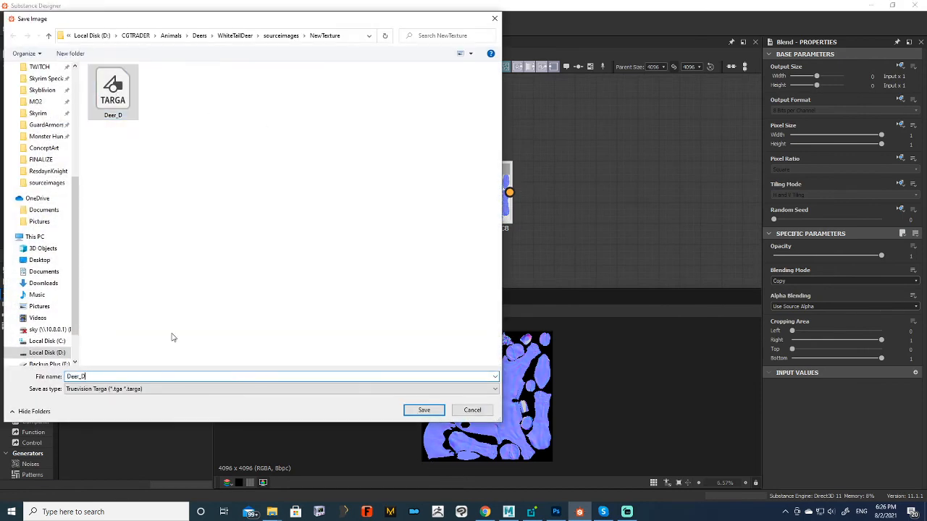
key(Return)
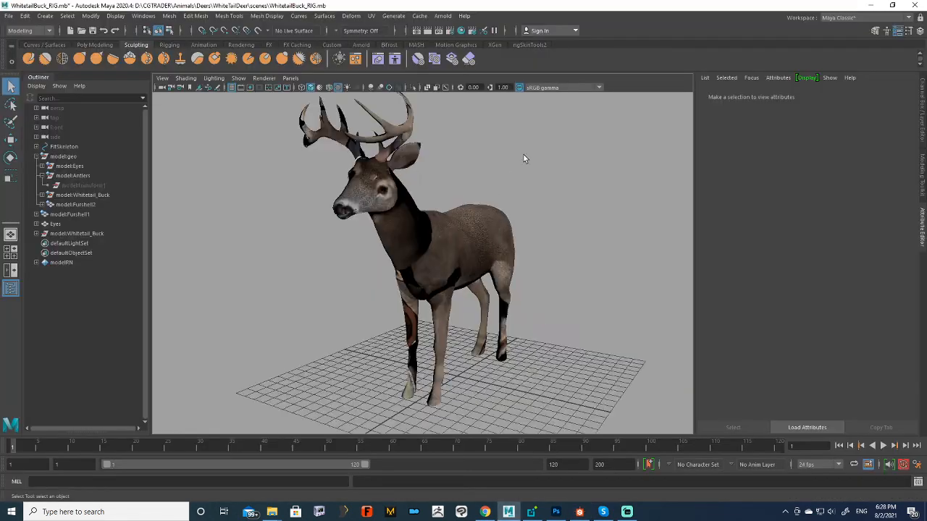
Step: Switch to Maya and replace the deer body material's colour texture with Deer_D.tga from the NewTexture folder
alt+drag(522, 153, 574, 190)
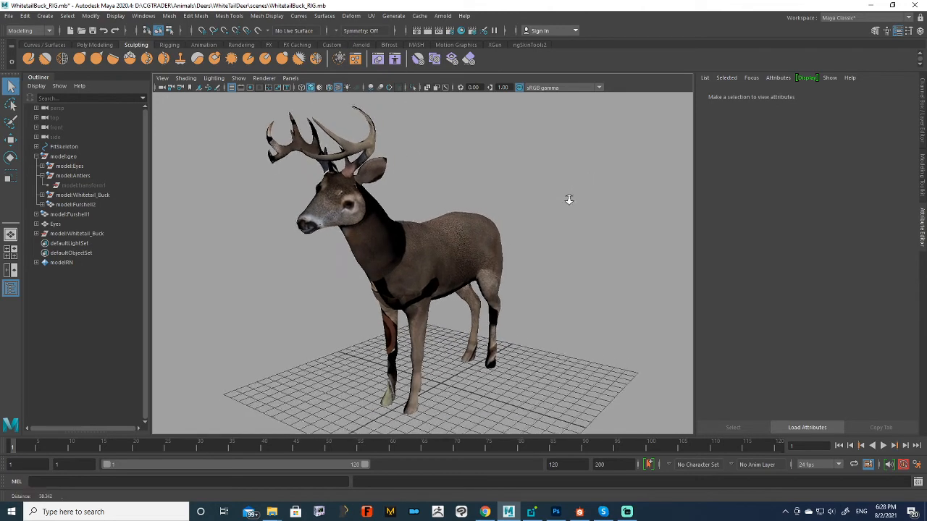
click(477, 249)
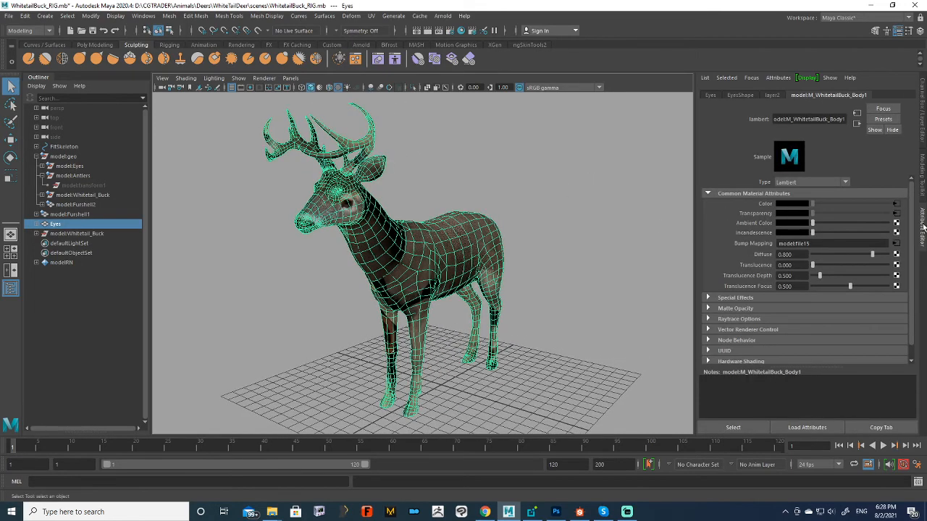
click(897, 205)
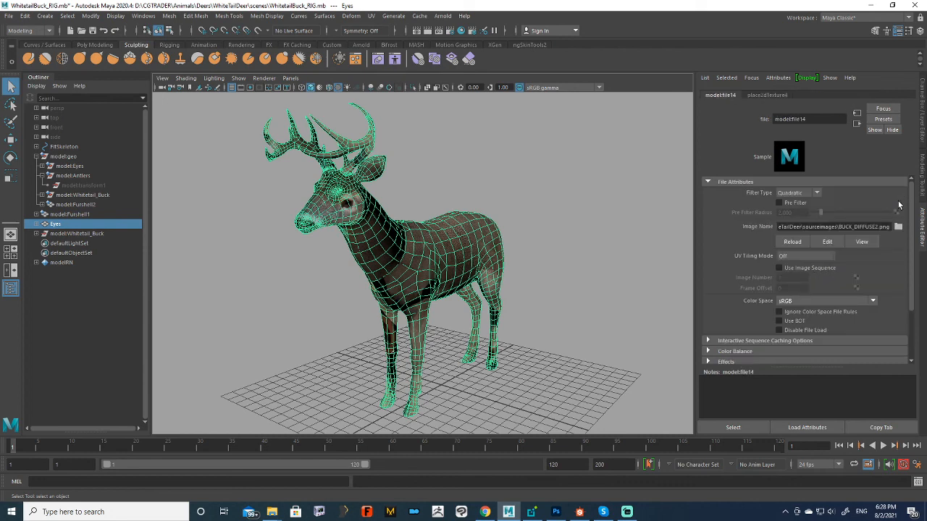
click(897, 227)
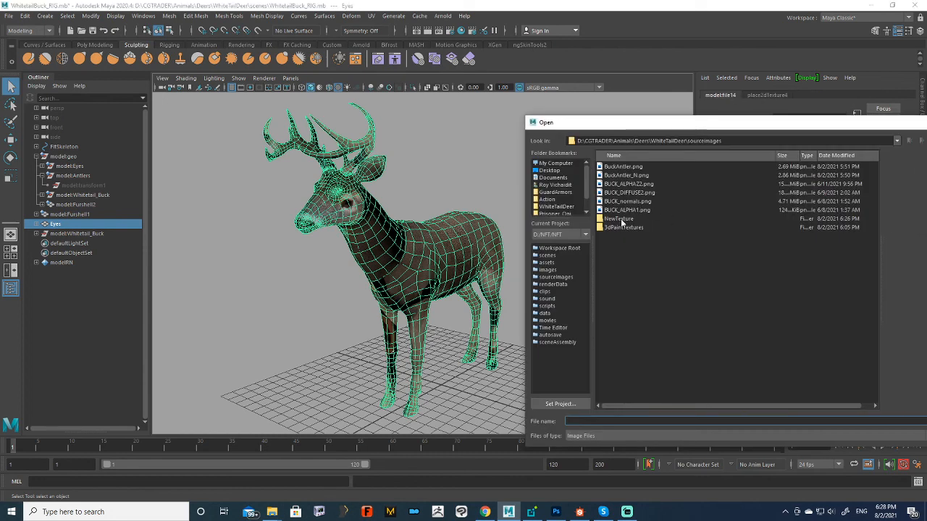
double_click(619, 218)
double_click(623, 176)
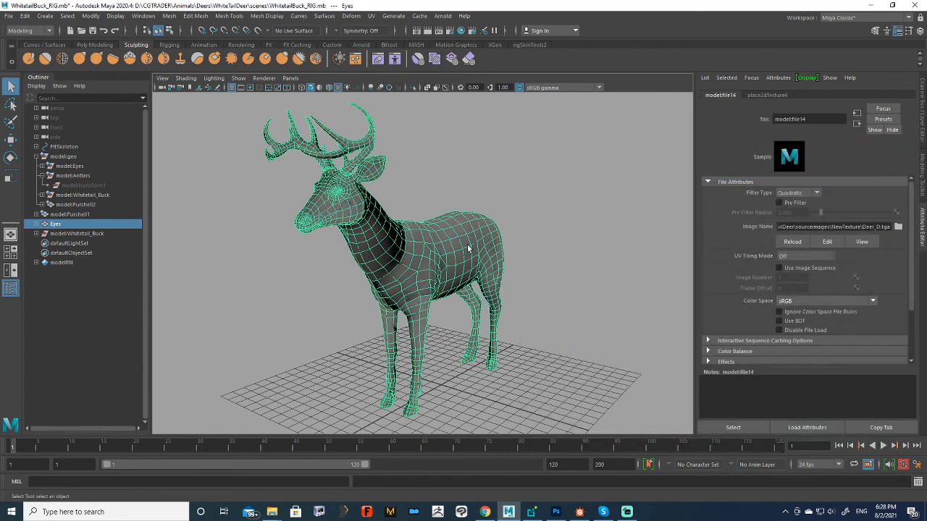
Step: Set the deer body material's bump node to be used as Tangent Space Normals
click(856, 123)
click(896, 243)
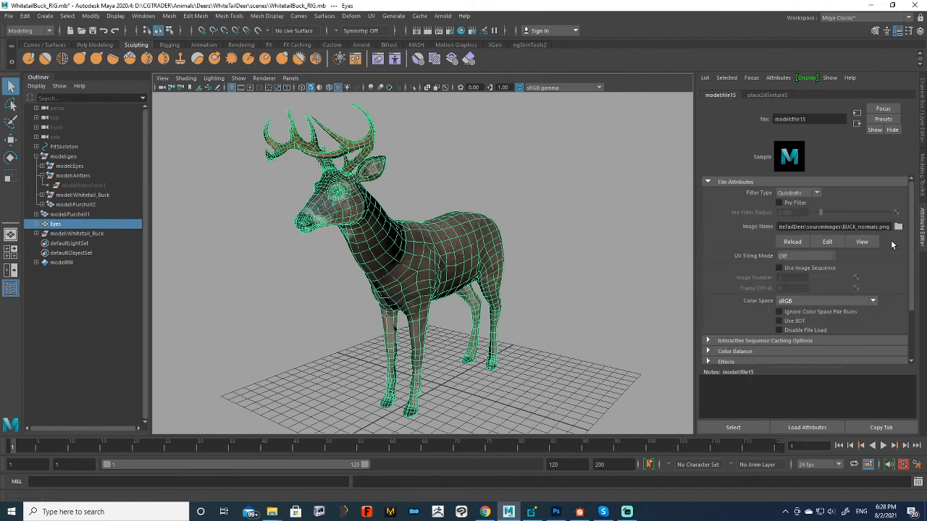
click(856, 123)
click(849, 214)
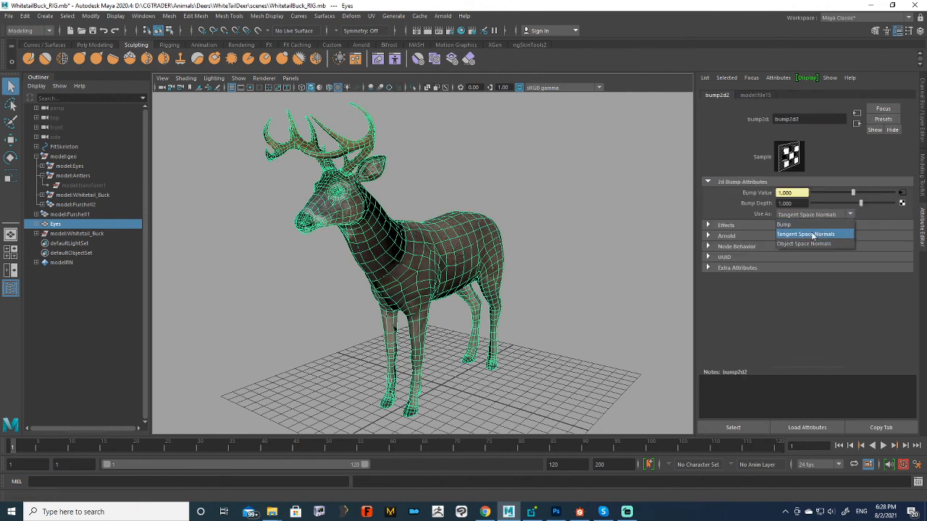
click(812, 235)
Step: Replace the deer body's normal map image with Deer_N.tga from the NewTexture folder
click(856, 113)
click(895, 243)
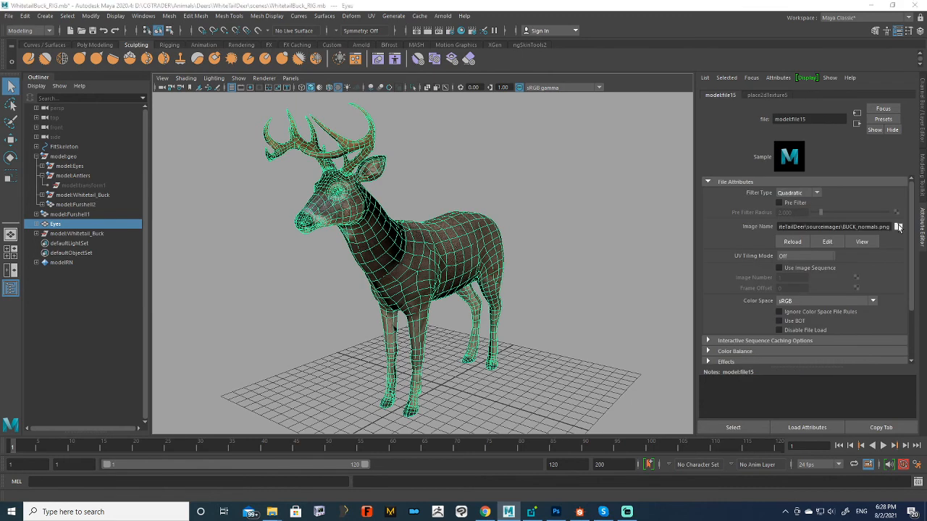
click(895, 227)
double_click(627, 218)
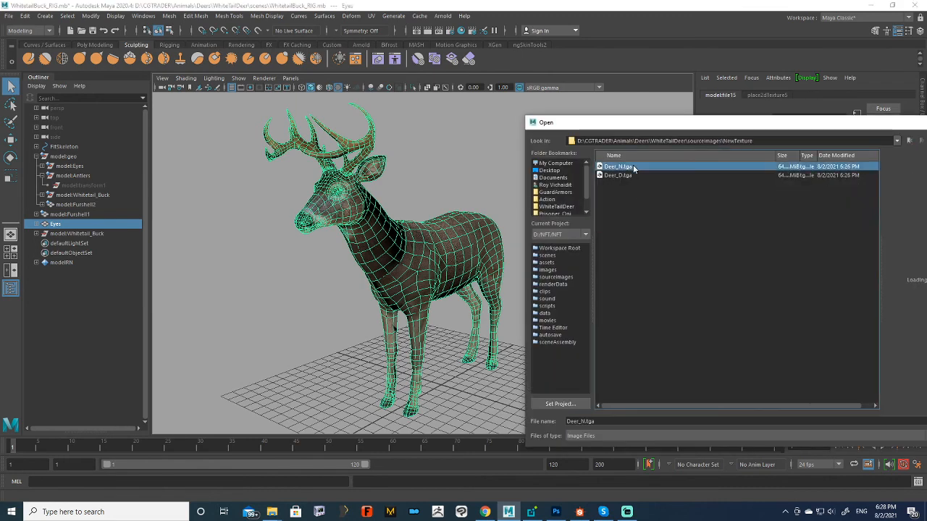
double_click(628, 166)
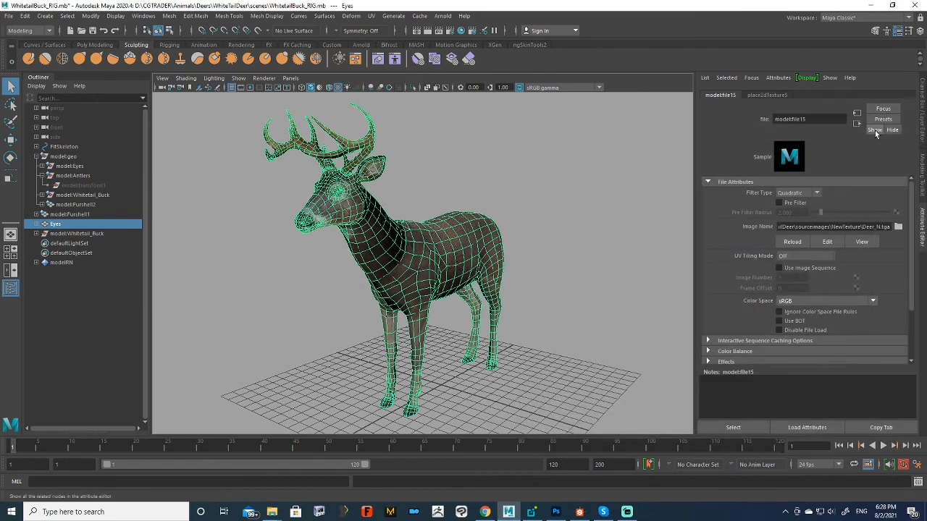
Step: Set the normal map file's colour space to ACES2065-1 and return to the deer body material's attributes
click(822, 300)
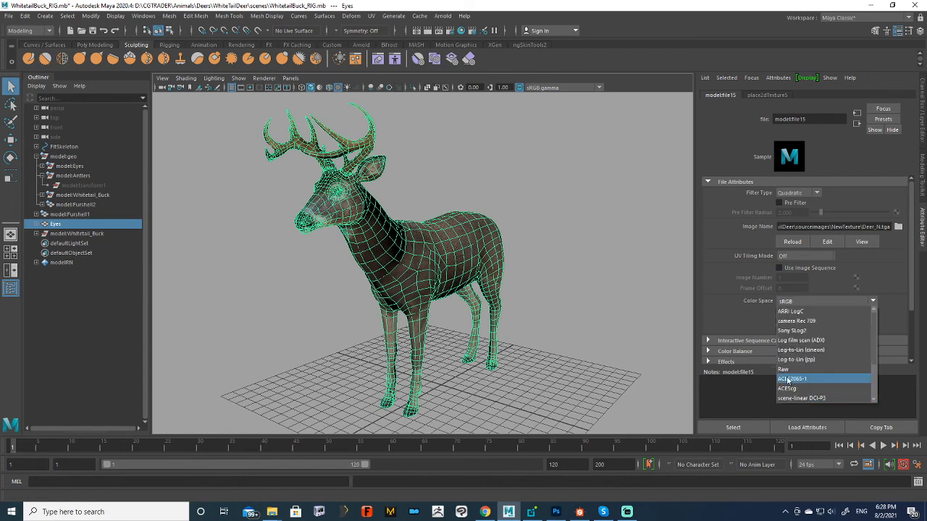
click(793, 380)
click(857, 125)
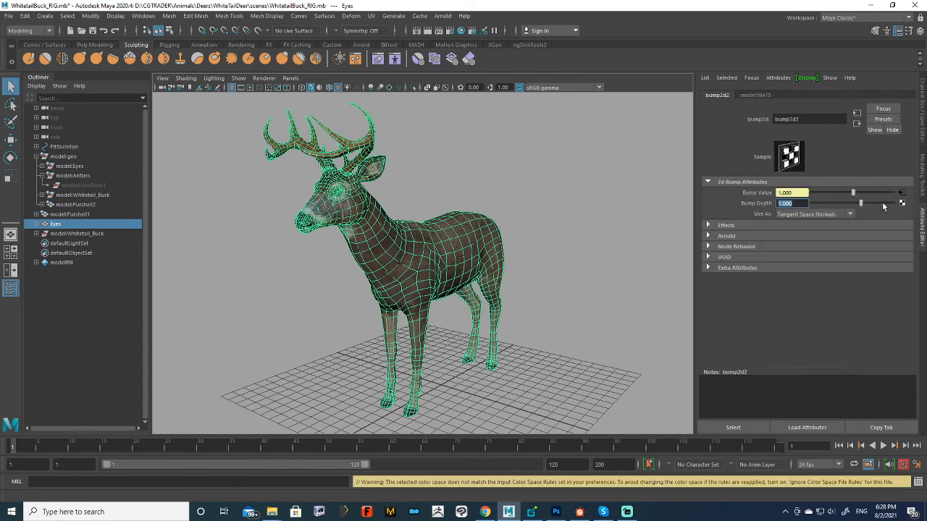
click(857, 123)
right_click(768, 213)
click(792, 236)
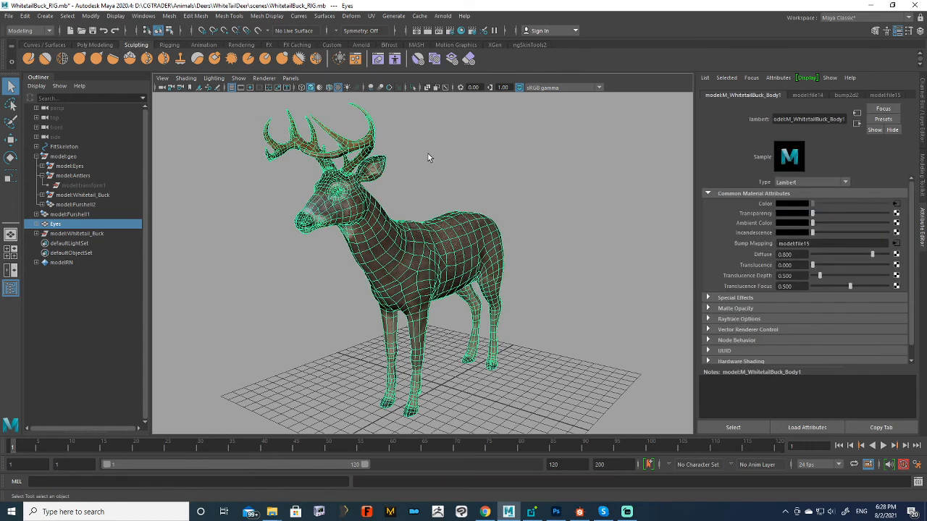
Step: Deselect the model and examine the new body and antler textures on the deer from several sides and distances
click(427, 153)
alt+drag(423, 155, 546, 186)
alt+middle_drag(546, 186, 560, 211)
scroll(560, 211, up, 3)
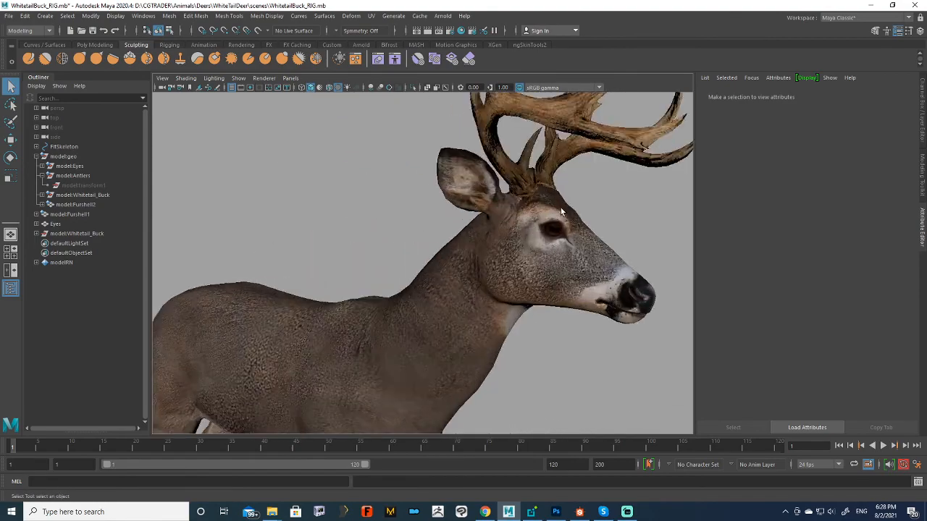
alt+drag(560, 211, 434, 208)
scroll(532, 212, down, 4)
scroll(543, 188, down, 3)
scroll(544, 188, up, 5)
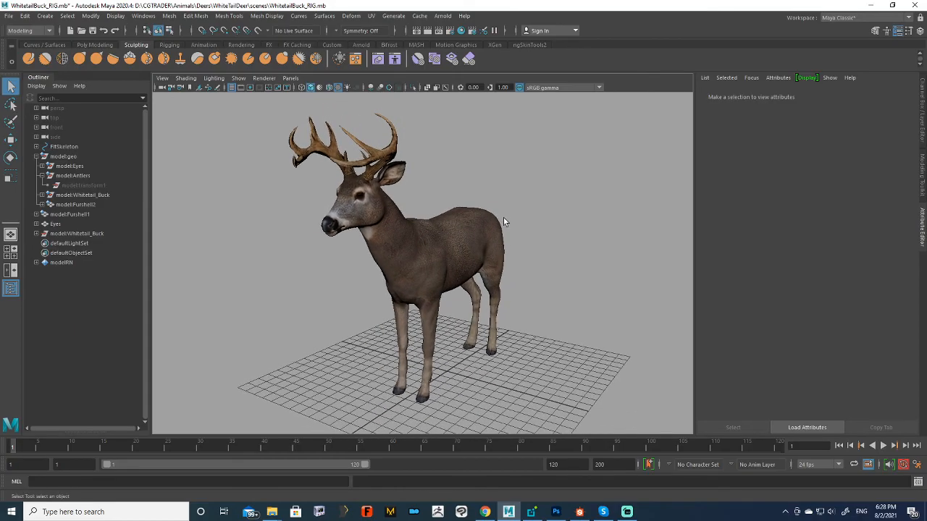
alt+drag(525, 233, 518, 199)
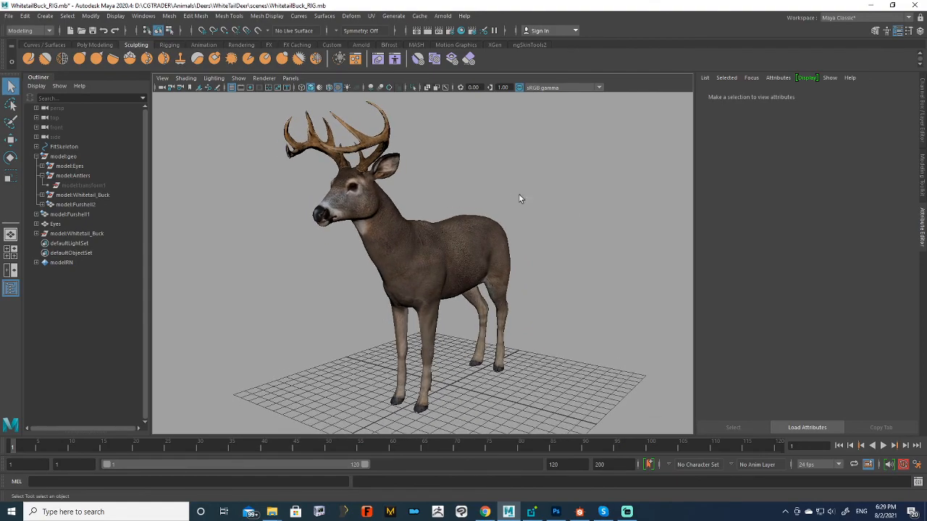